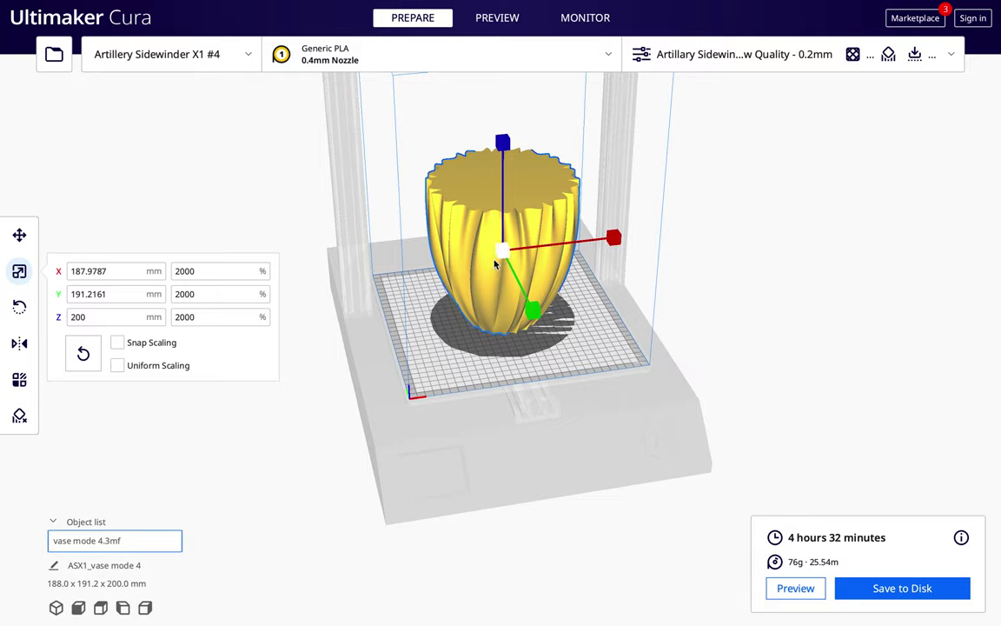
Step: Review the vase's print settings, checking Spiralize Outer Contour and Smooth Spiralized Contours under Special Modes
key("ctrl+Right")
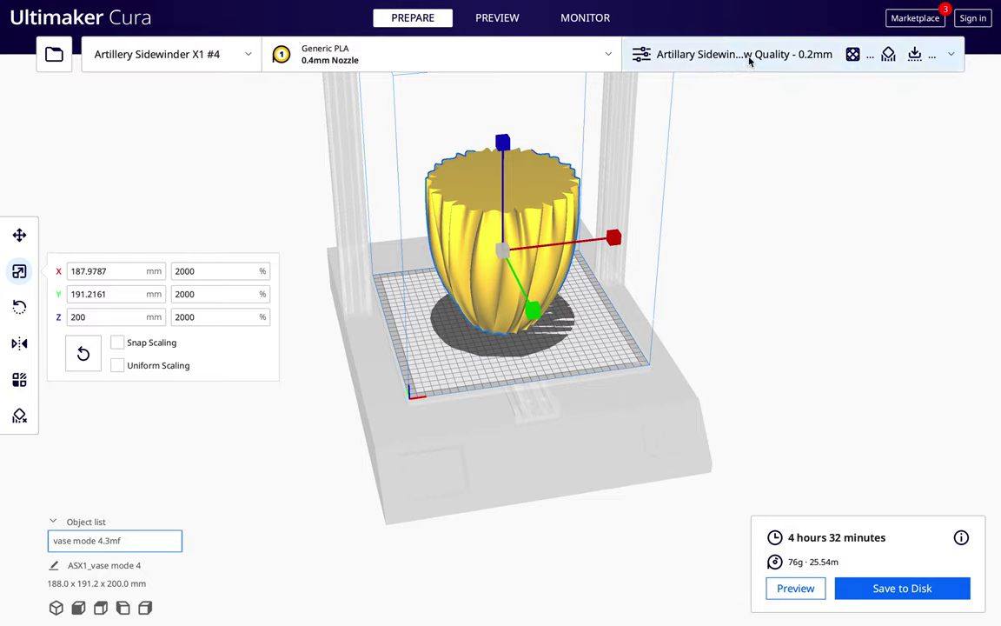
left_click(798, 48)
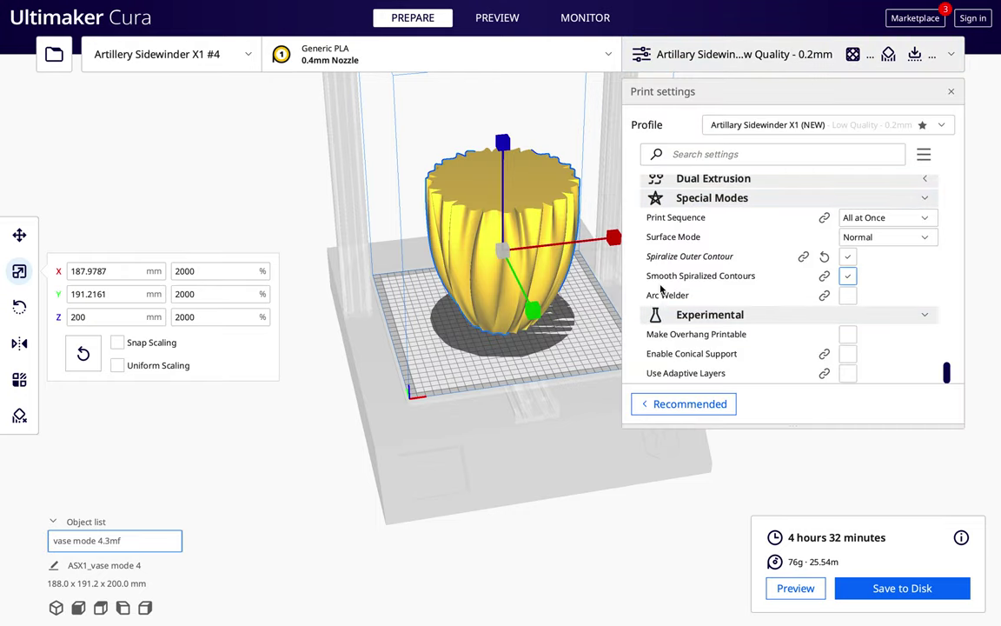
mouse_move(688, 284)
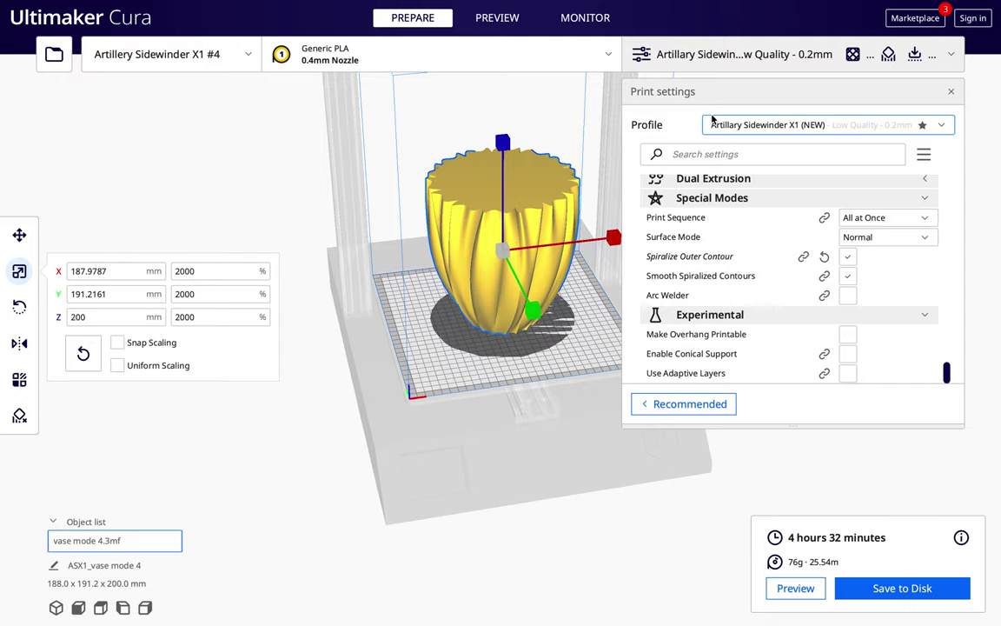
left_click(713, 54)
Step: Preview the sliced vase, lowering the displayed layers to layer 1 and raising them back to the full height
left_click(501, 24)
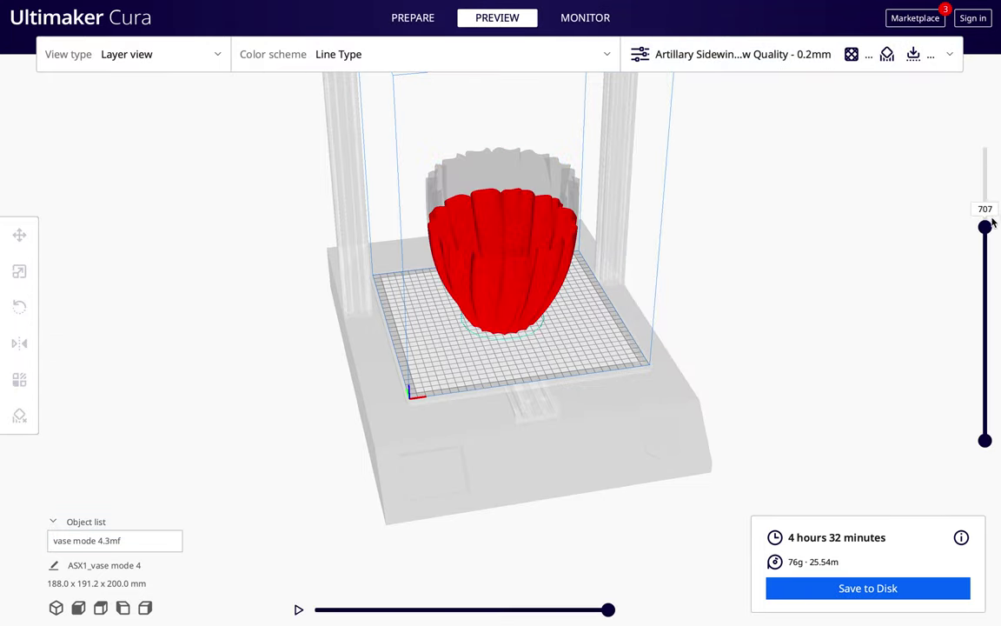
left_click_drag(985, 228, 986, 474)
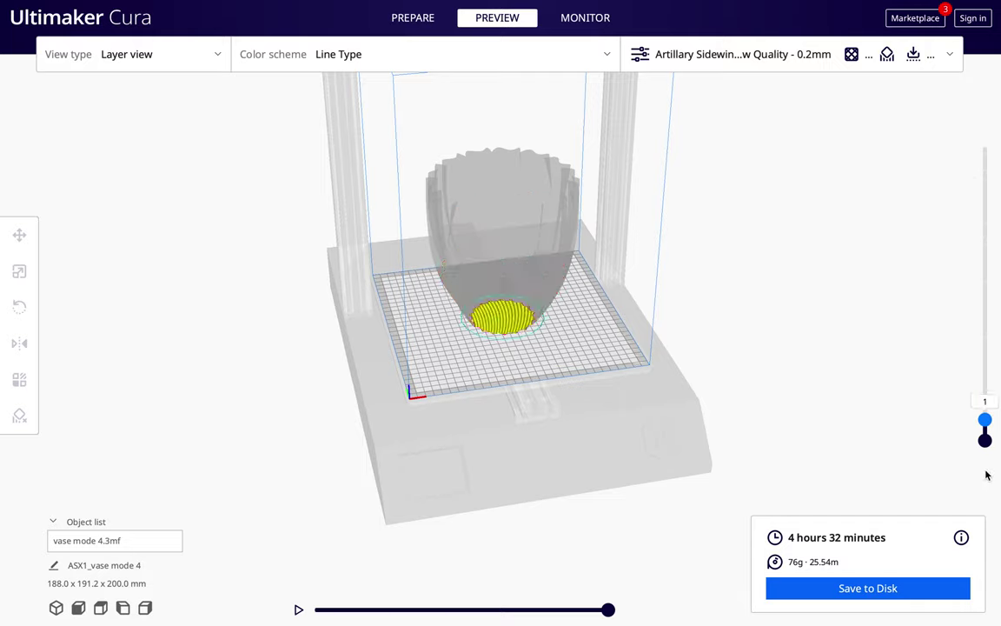
left_click_drag(984, 420, 983, 117)
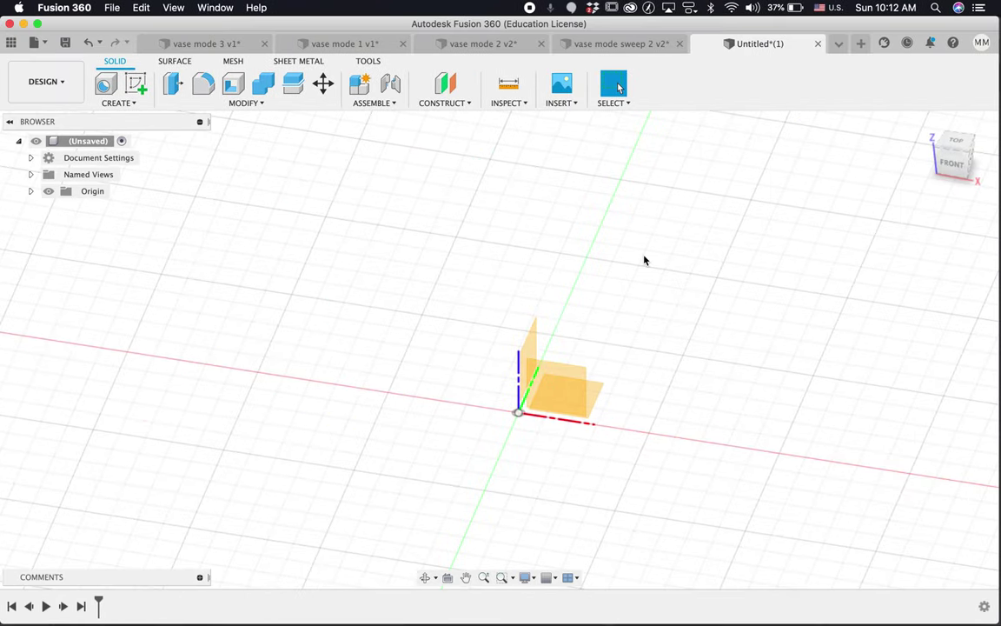
Step: Switch to Fusion 360's vase mode 3 design, roll its history to the end and examine the lofted body
left_click(217, 43)
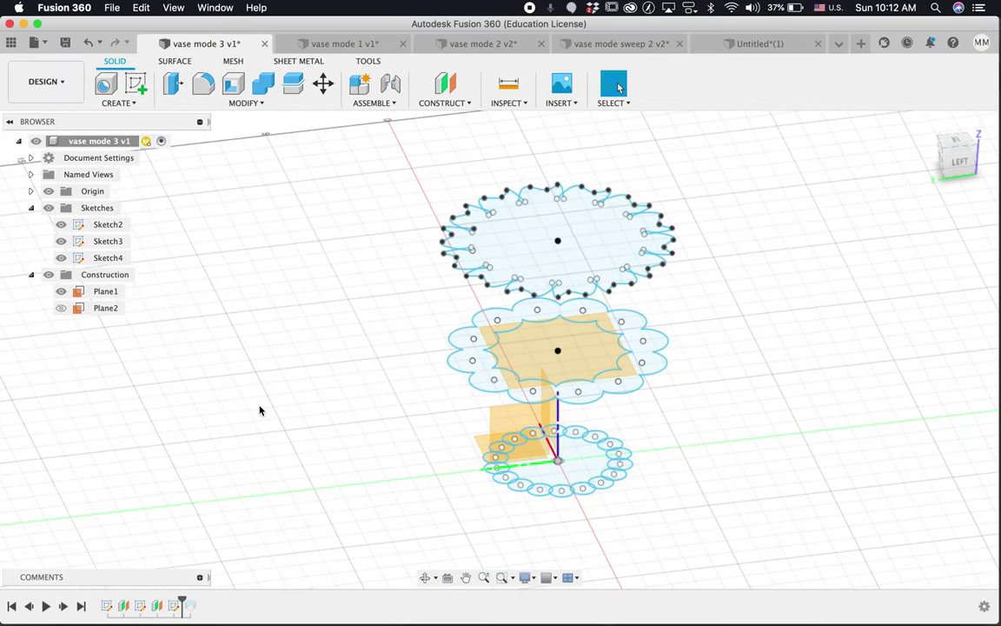
left_click(80, 605)
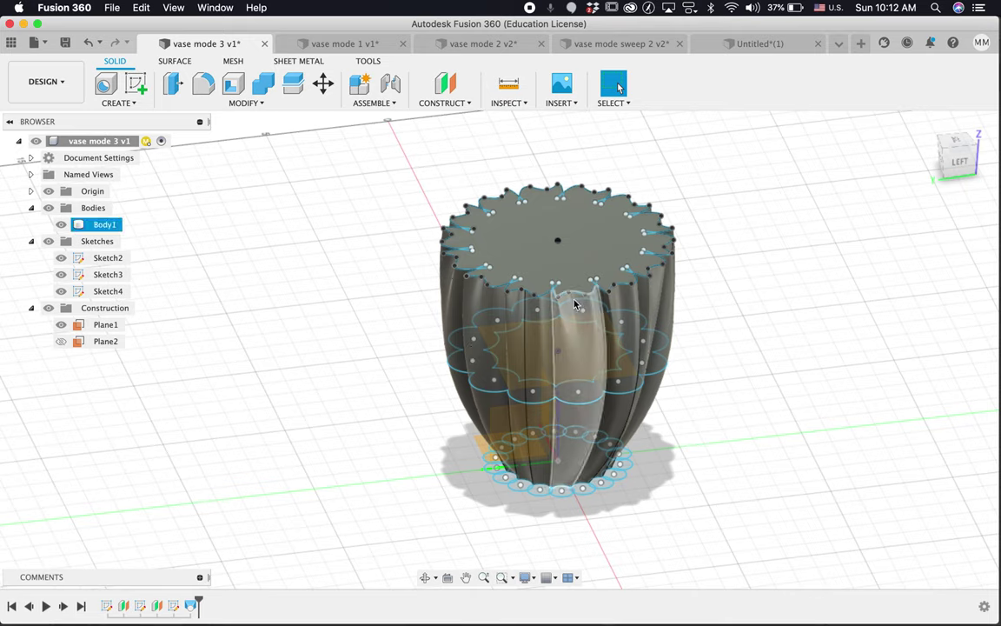
scroll(781, 328, "down", 10, "shift")
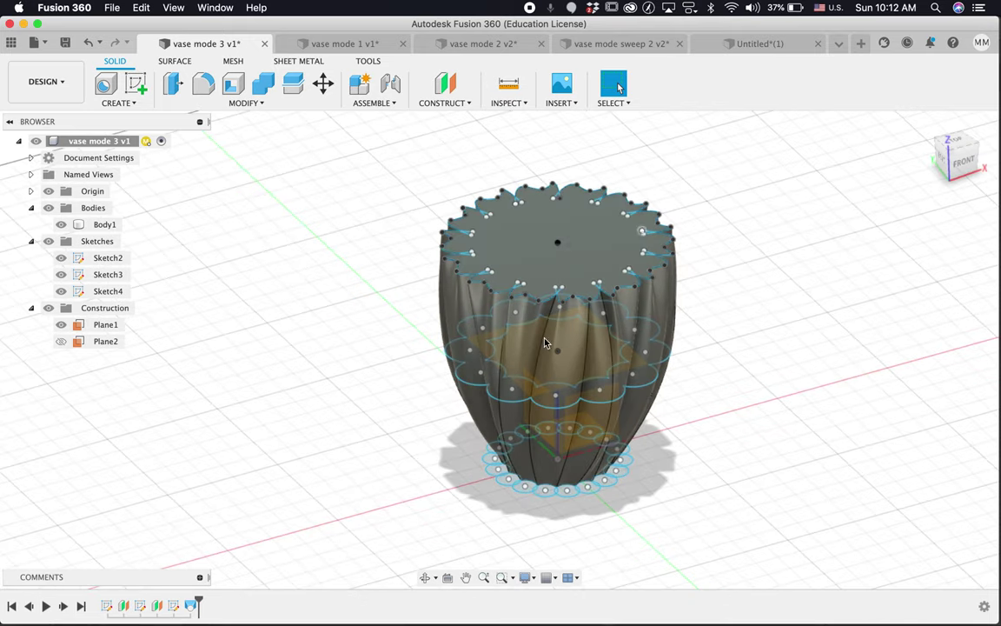
Step: Examine the lofted body of the vase mode 1 design from several angles
left_click(291, 41)
scroll(568, 374, "right", 10, "shift")
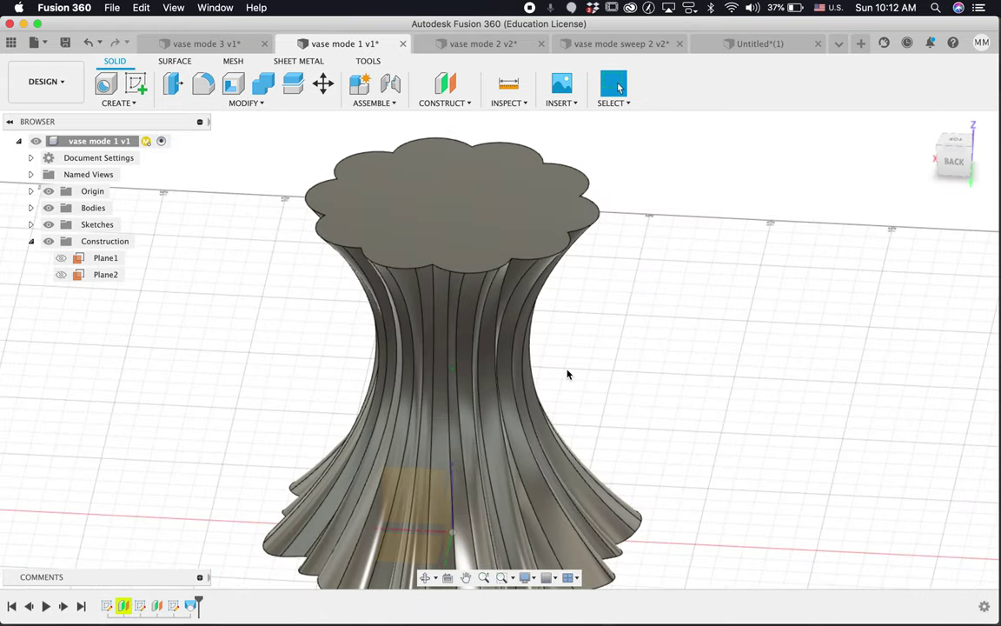
scroll(719, 521, "down", 4)
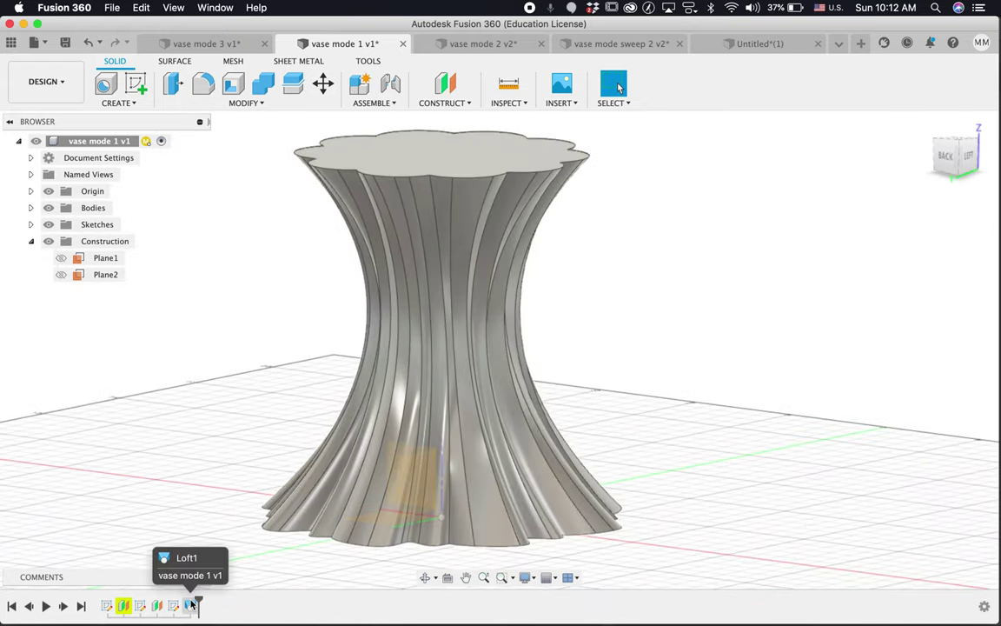
Step: Roll the vase mode 2 history to its end to examine the body from below and above, and view vase mode sweep 2
left_click(496, 43)
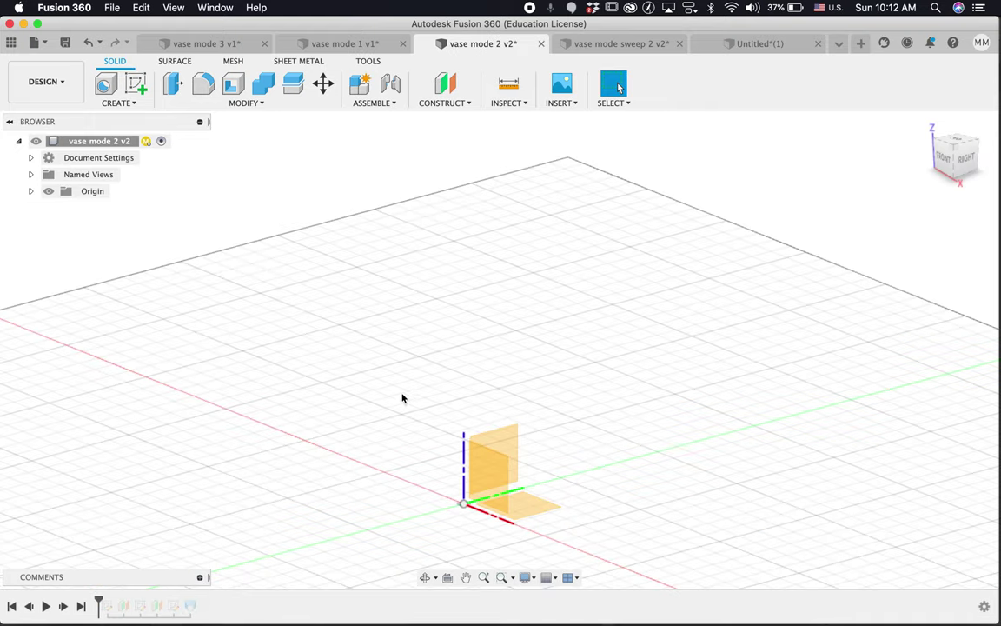
left_click(80, 610)
middle_click_drag(655, 396, 564, 374, "shift")
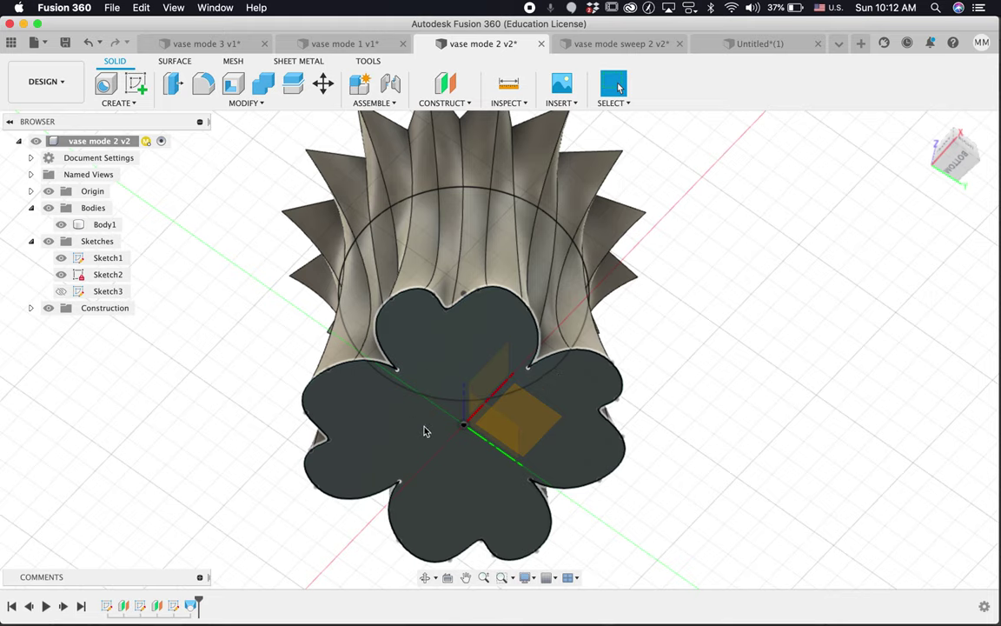
scroll(753, 304, "up", 10, "shift")
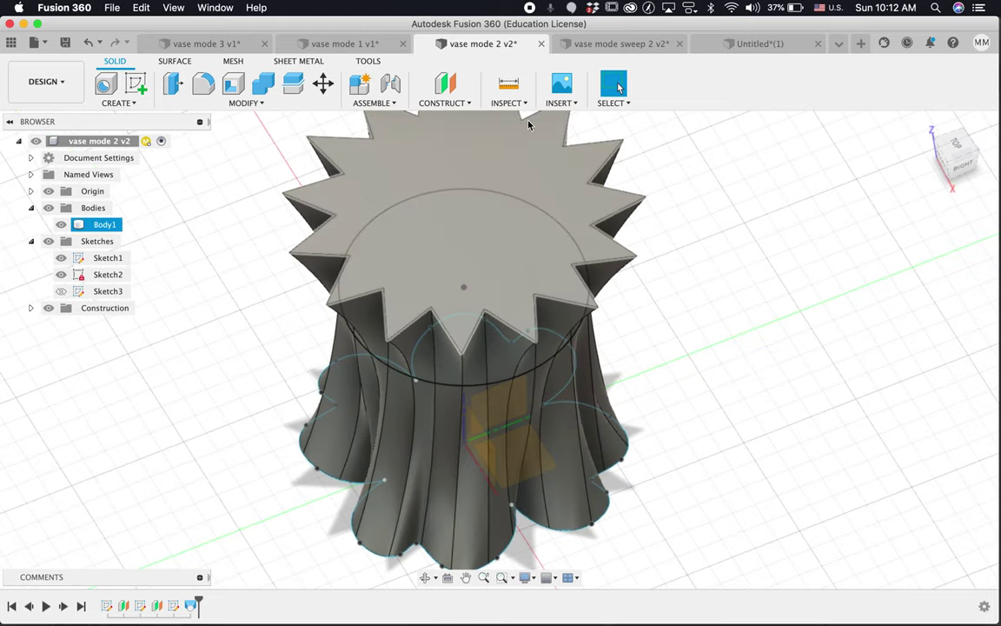
left_click(600, 43)
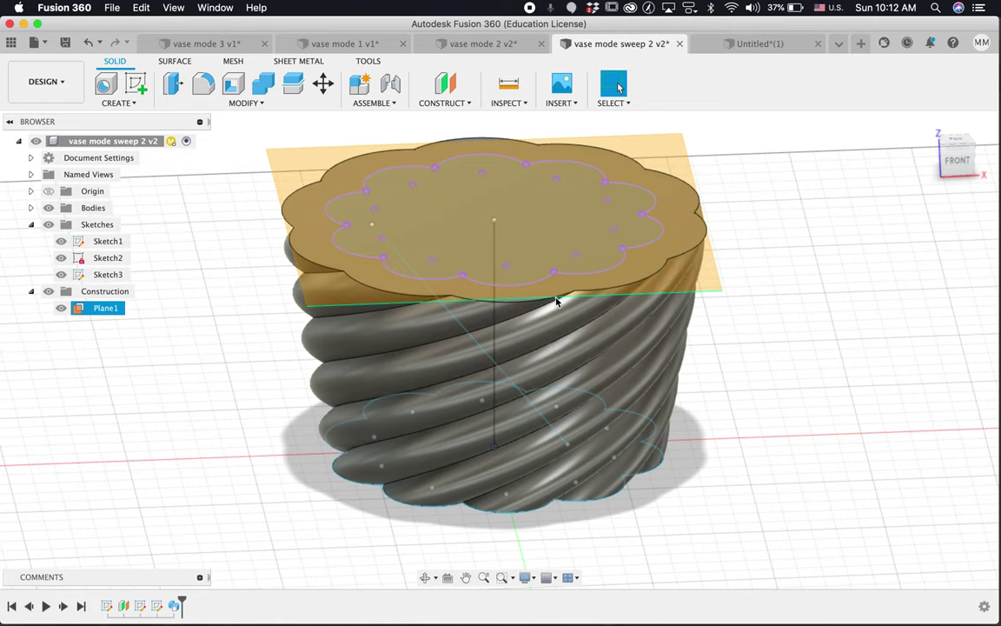
Step: Roll the vase mode 2 history back to the first sketch and step forward through to the loft, making Sketch3 visible
left_click(472, 44)
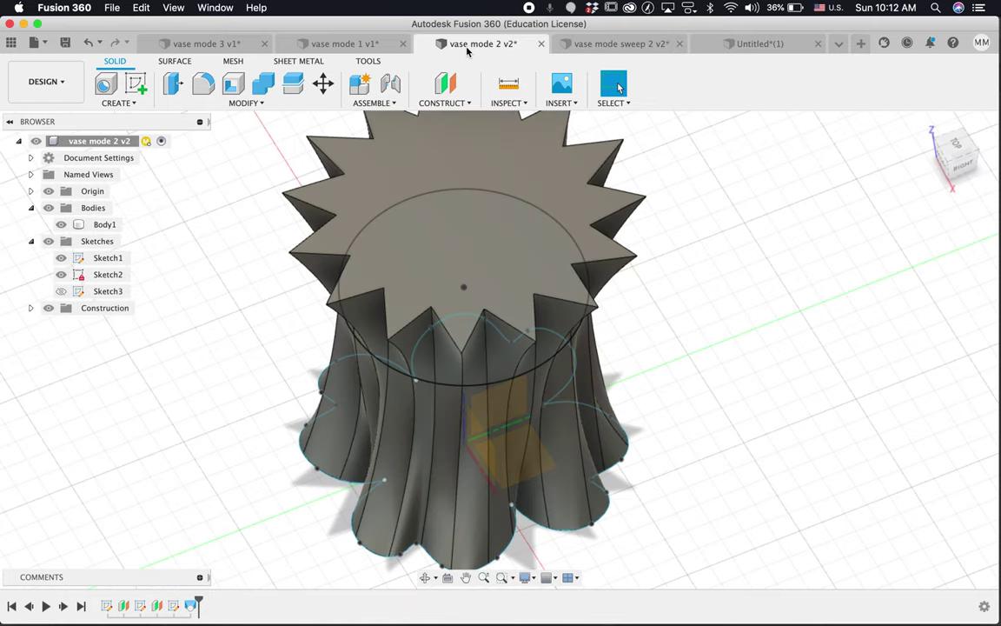
middle_click_drag(401, 265, 216, 546, "shift")
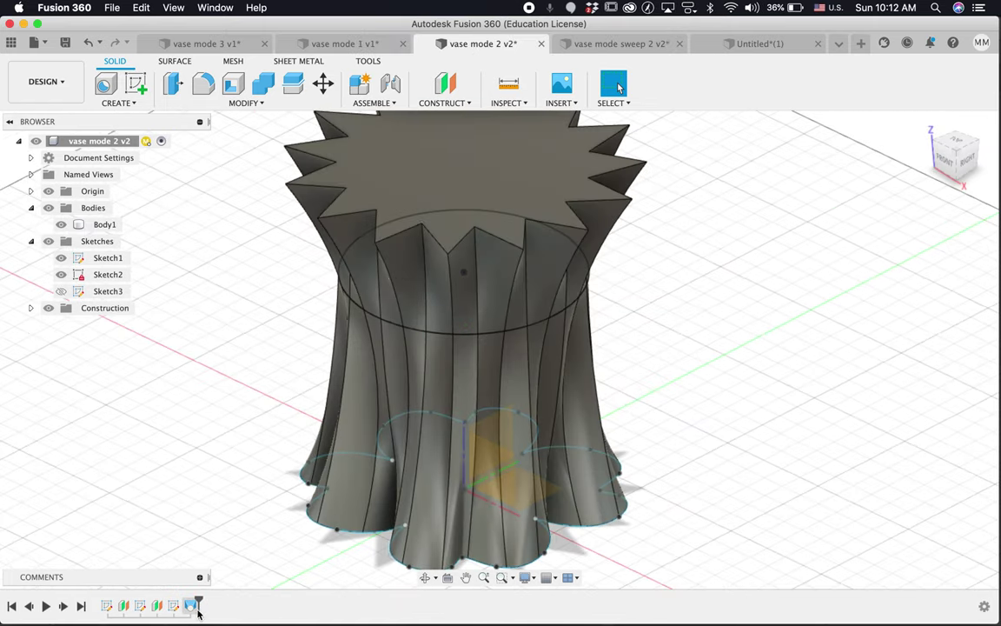
left_click_drag(198, 606, 115, 607)
left_click(65, 608)
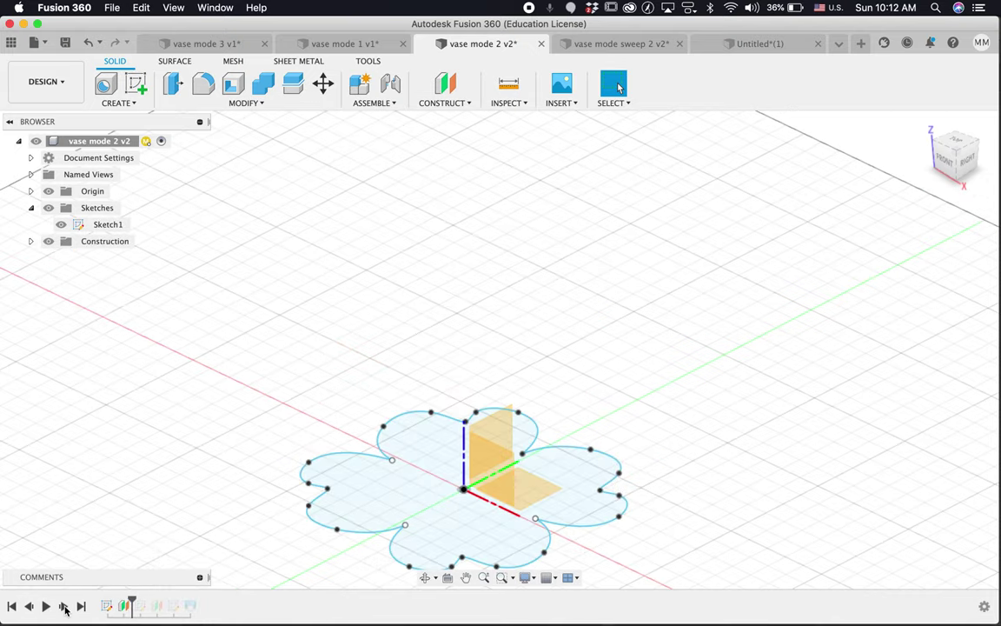
left_click(64, 607)
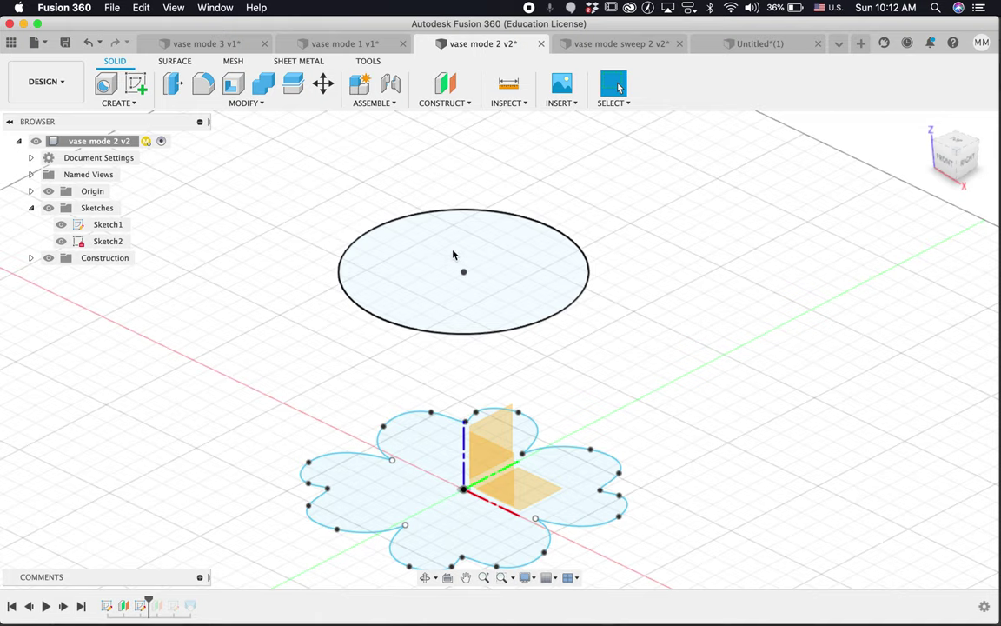
left_click(63, 606)
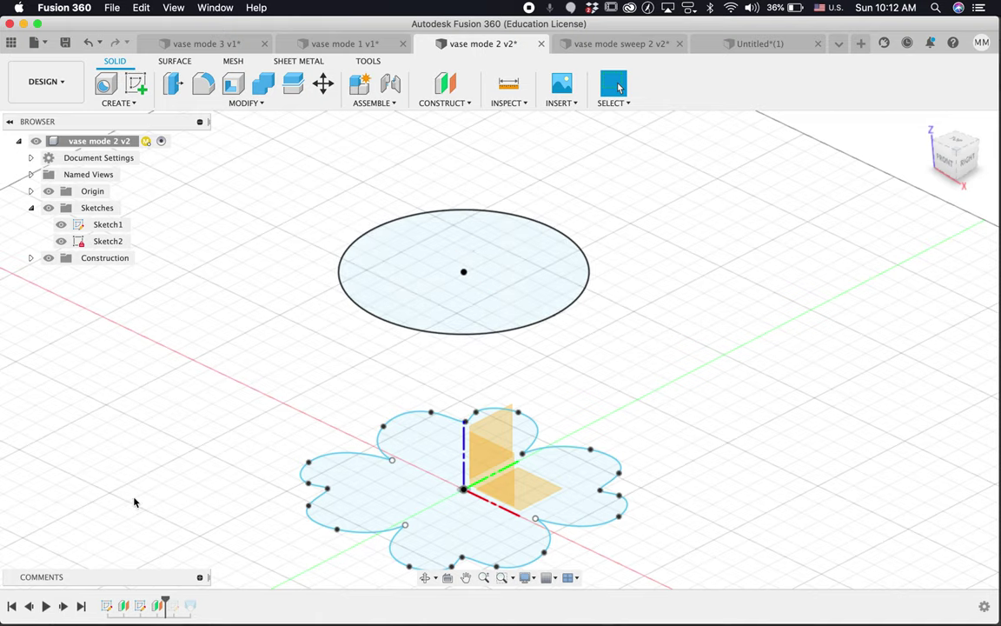
left_click(64, 607)
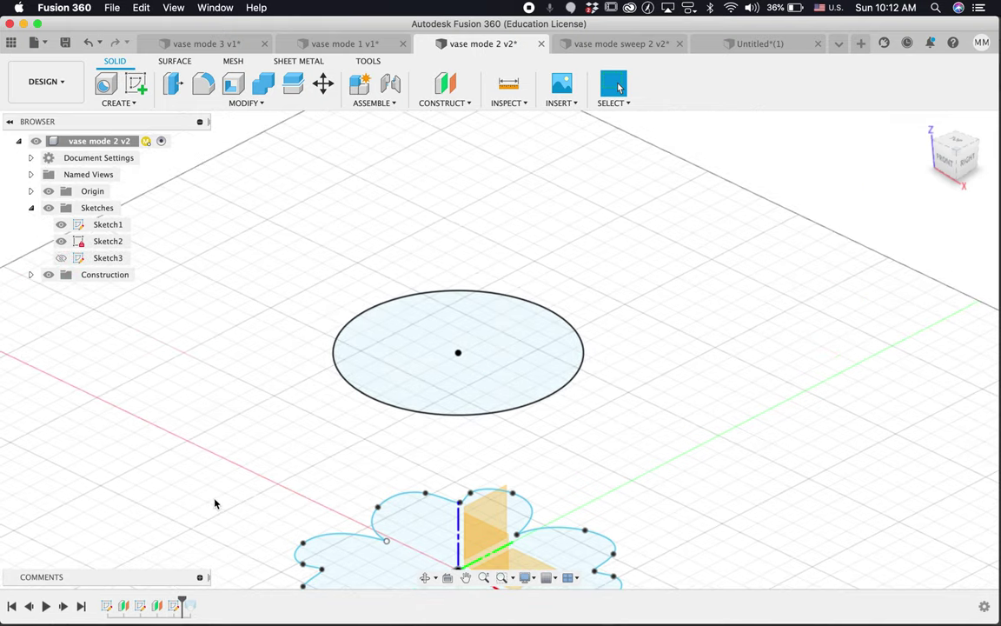
left_click(61, 257)
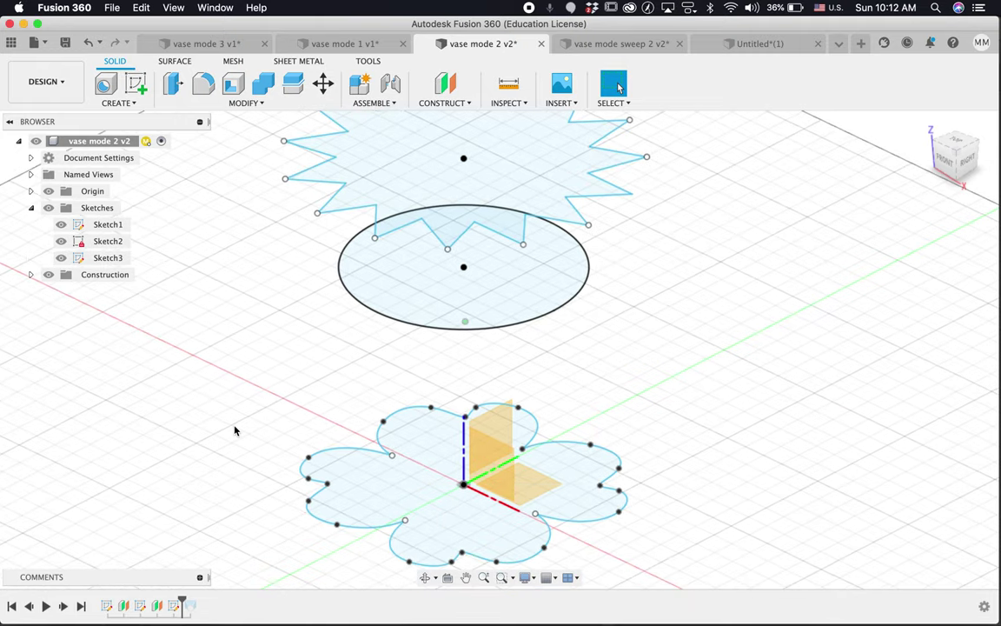
left_click(64, 607)
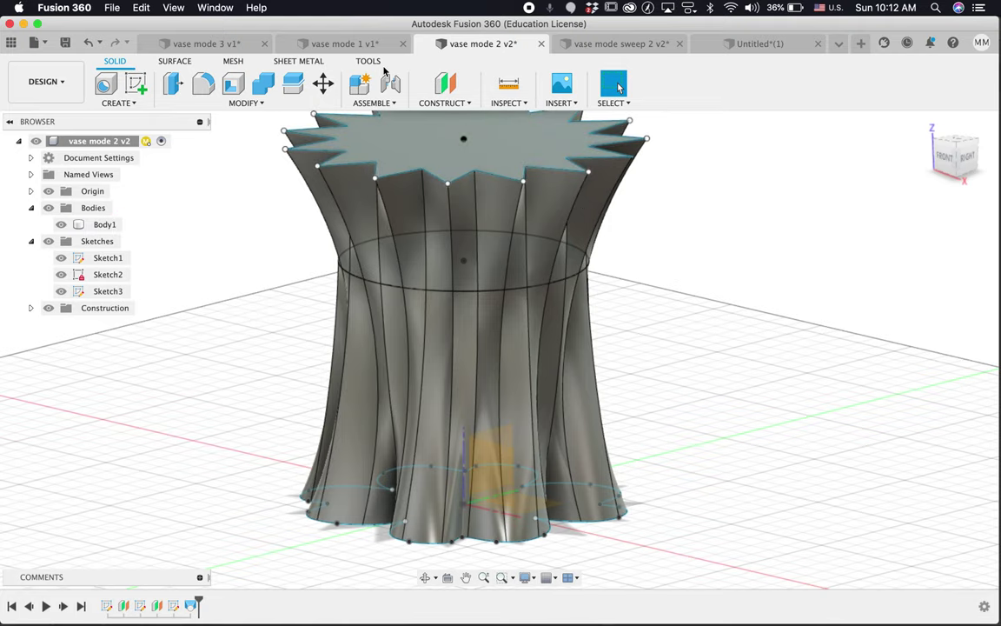
Step: Create a new design, show its origin and start a sketch on the horizontal XY plane
left_click(35, 42)
left_click(52, 63)
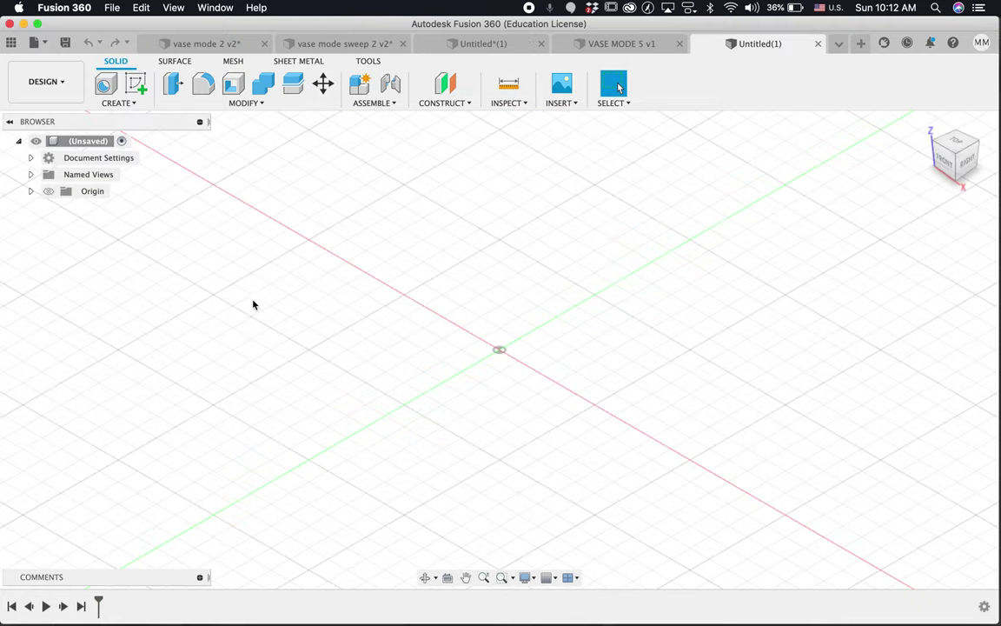
left_click(48, 191)
left_click(136, 83)
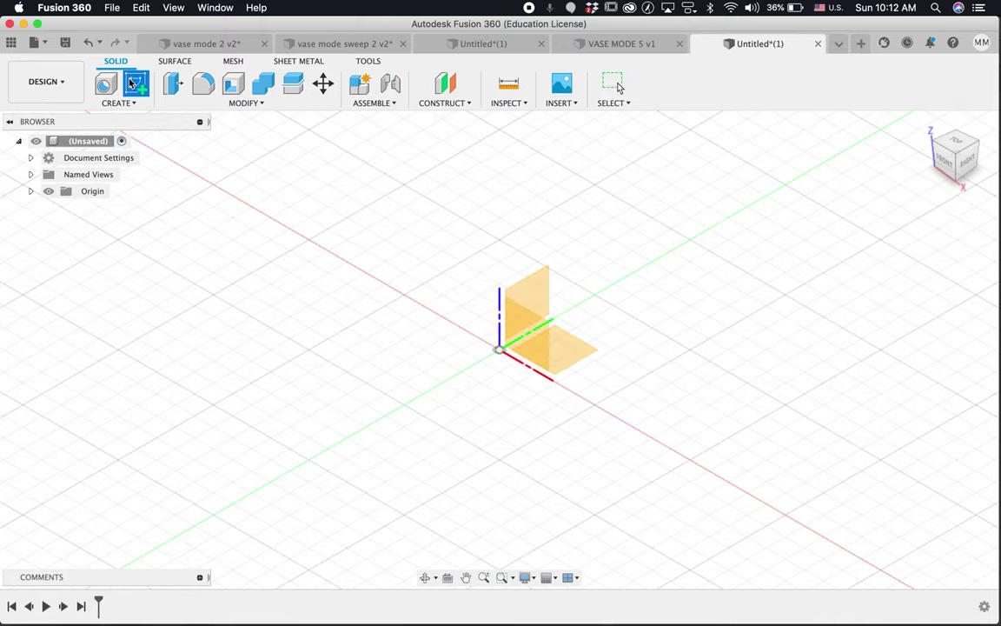
left_click(576, 353)
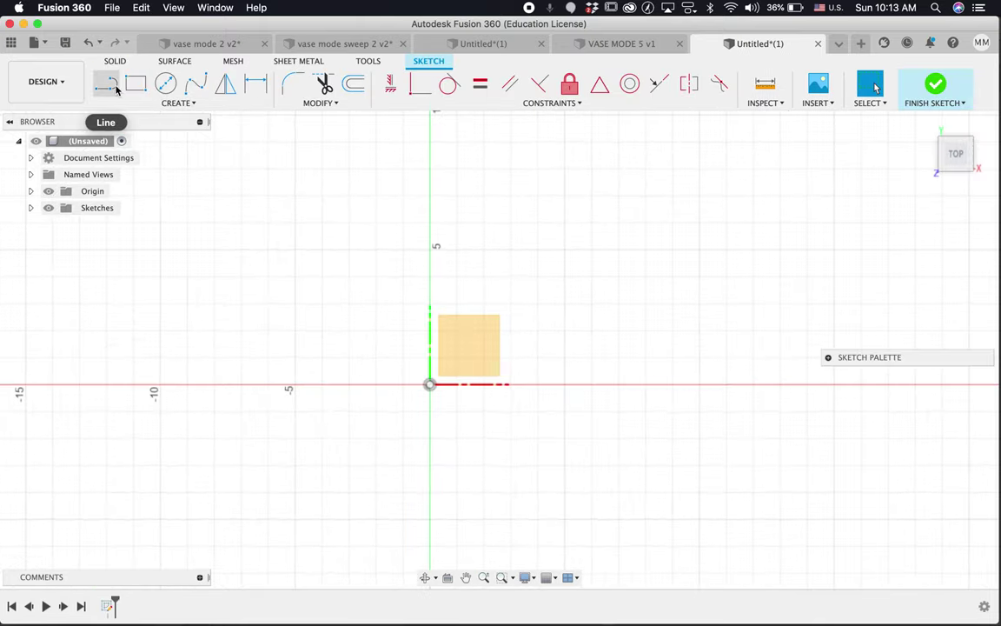
Step: Draw seven connected zigzag lines from the Y axis, about 4 cm above the origin, outward to about 2 cm above the X axis
left_click(108, 84)
left_click(430, 276)
left_click(483, 251)
left_click(474, 276)
left_click(537, 276)
left_click(523, 317)
left_click(584, 276)
left_click(591, 330)
left_click(638, 330)
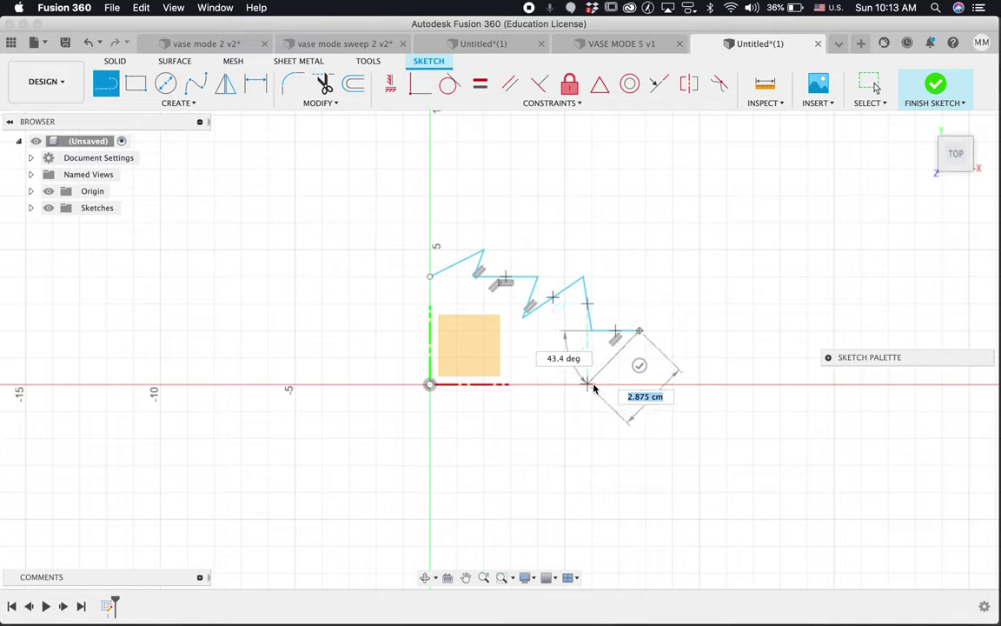
Step: Connect the zigzag's outer end to the X axis with a line ending about 4 cm from the origin
left_click(591, 384)
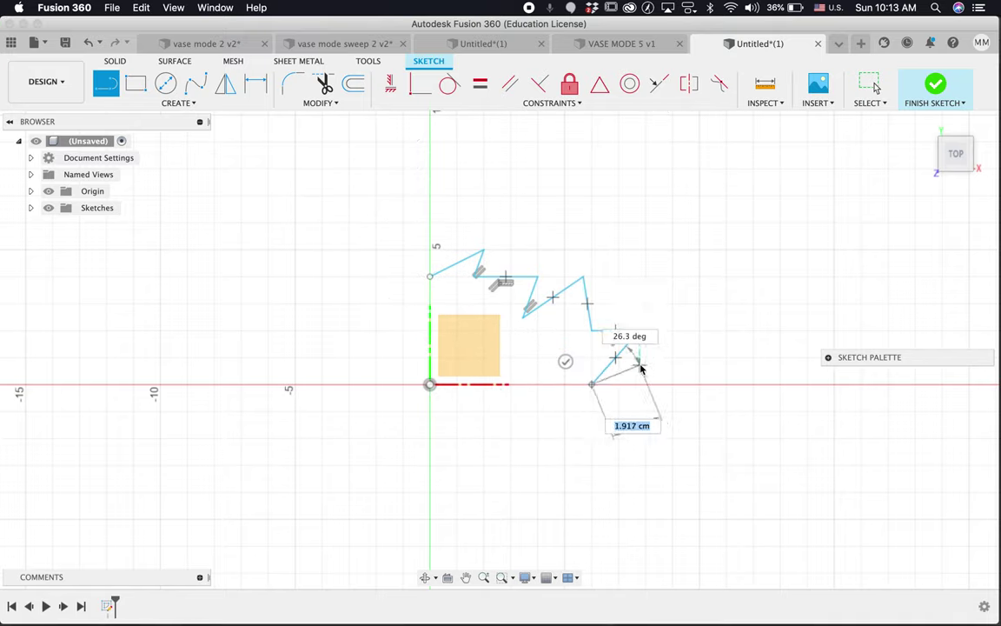
key("Escape")
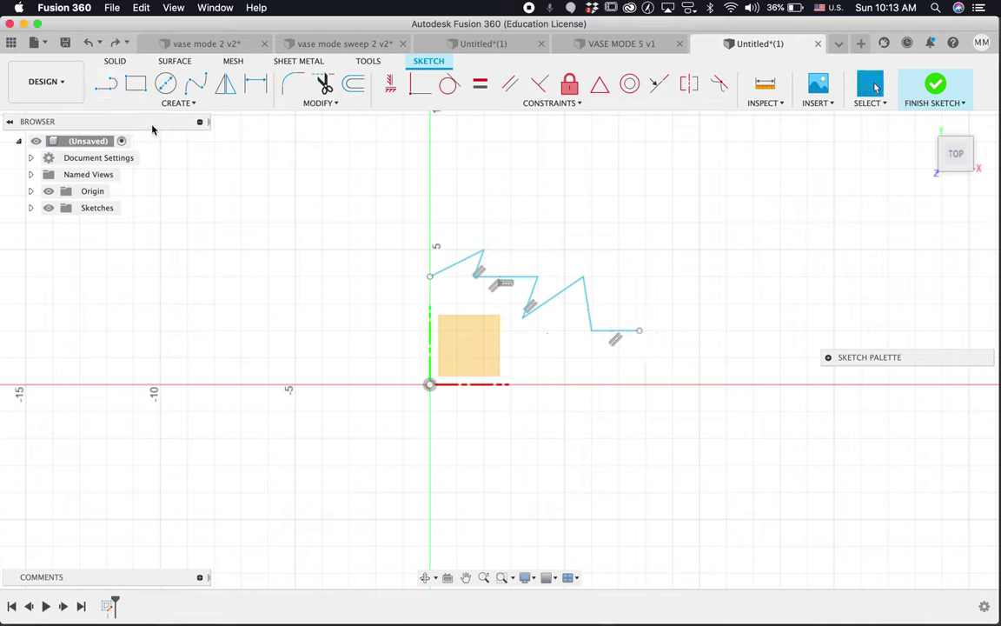
key("l")
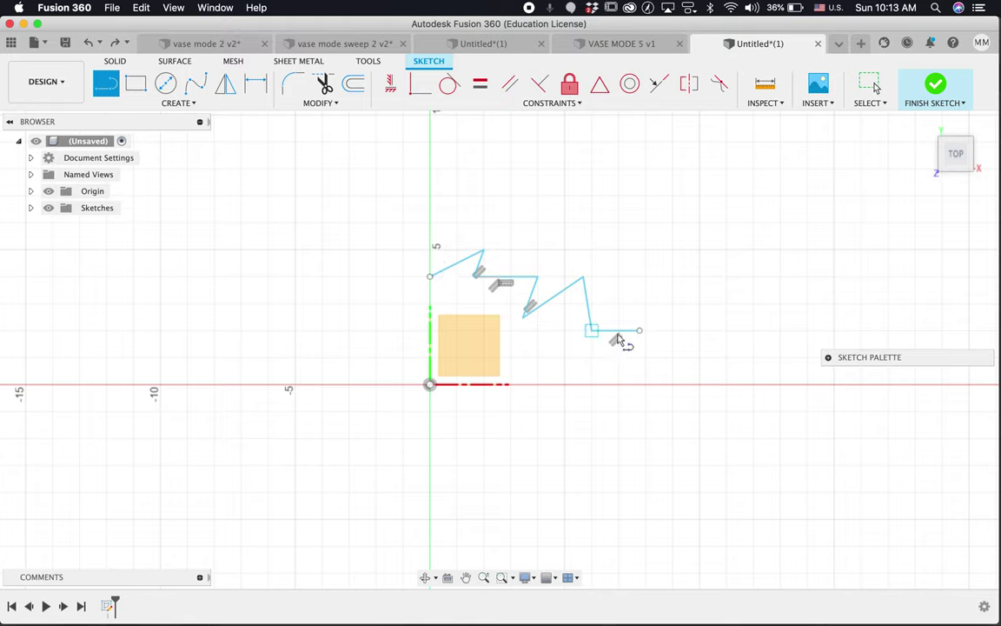
left_click(640, 331)
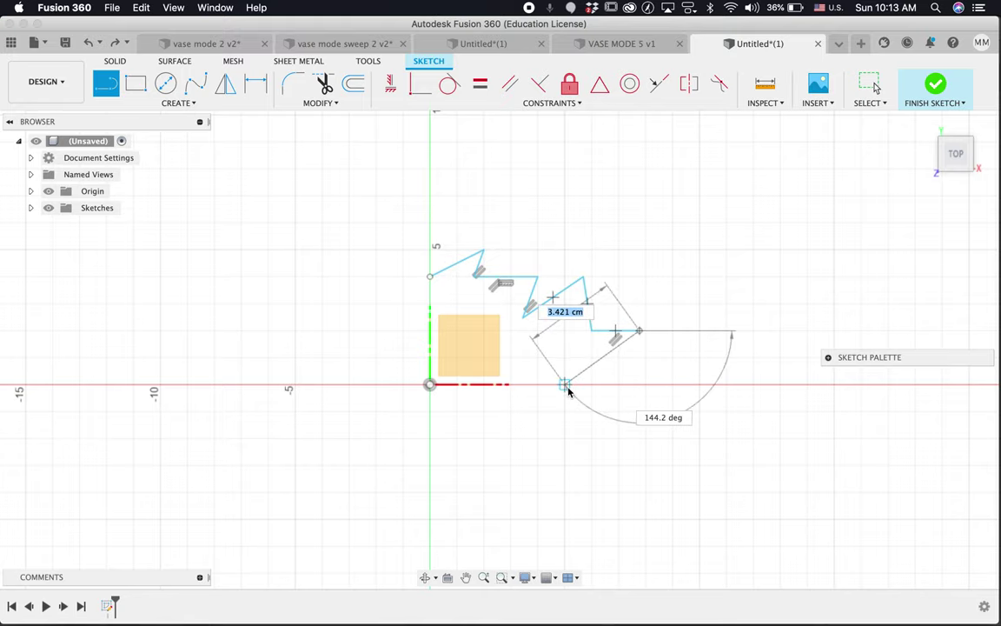
left_click(538, 383)
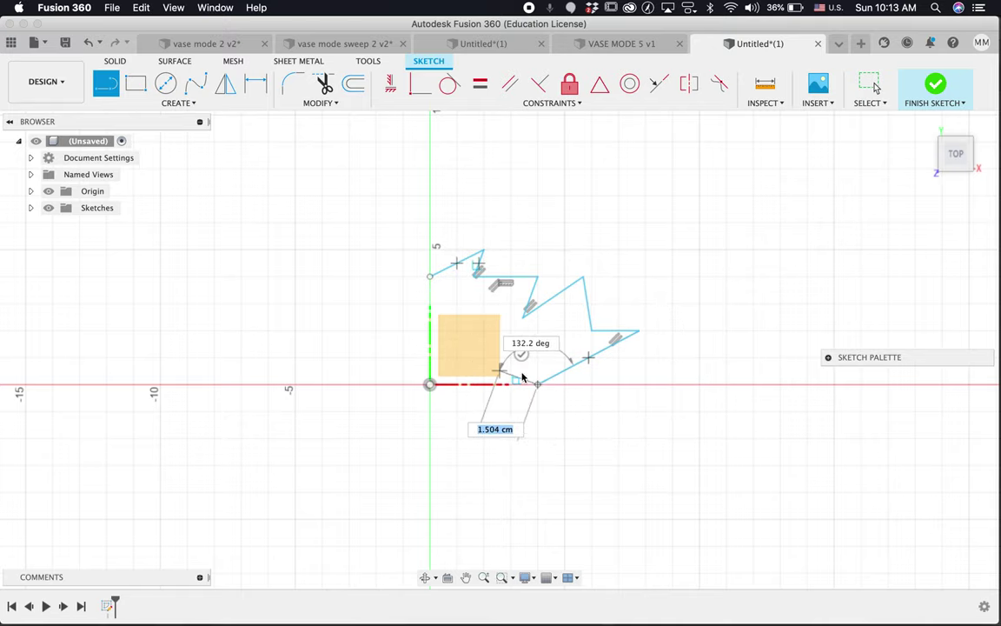
Step: End the line chain at the X axis and start a circular pattern in the sketch
left_click(185, 114)
left_click(178, 102)
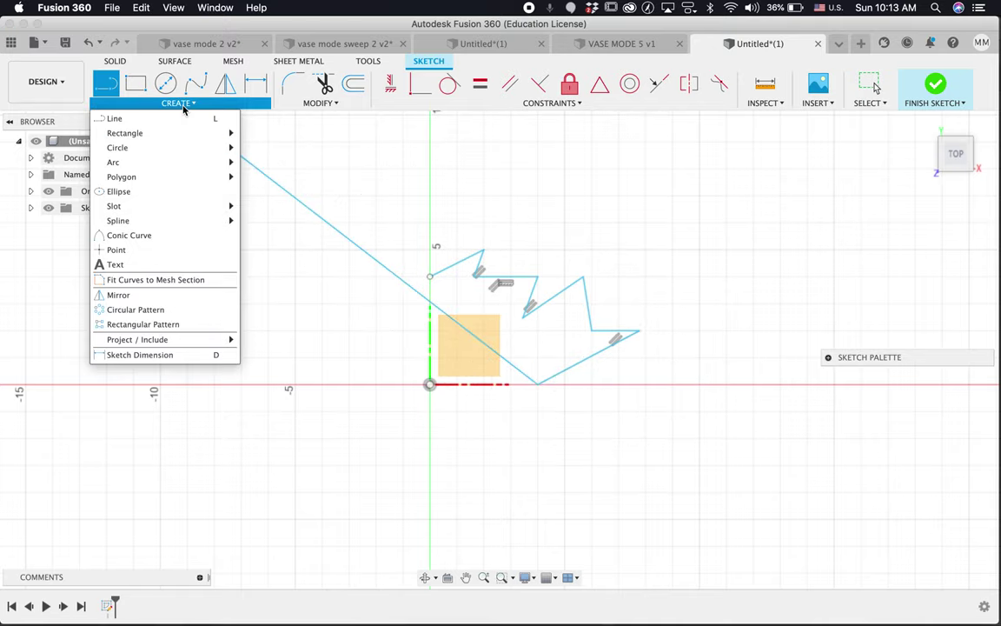
mouse_move(200, 133)
key("super+z")
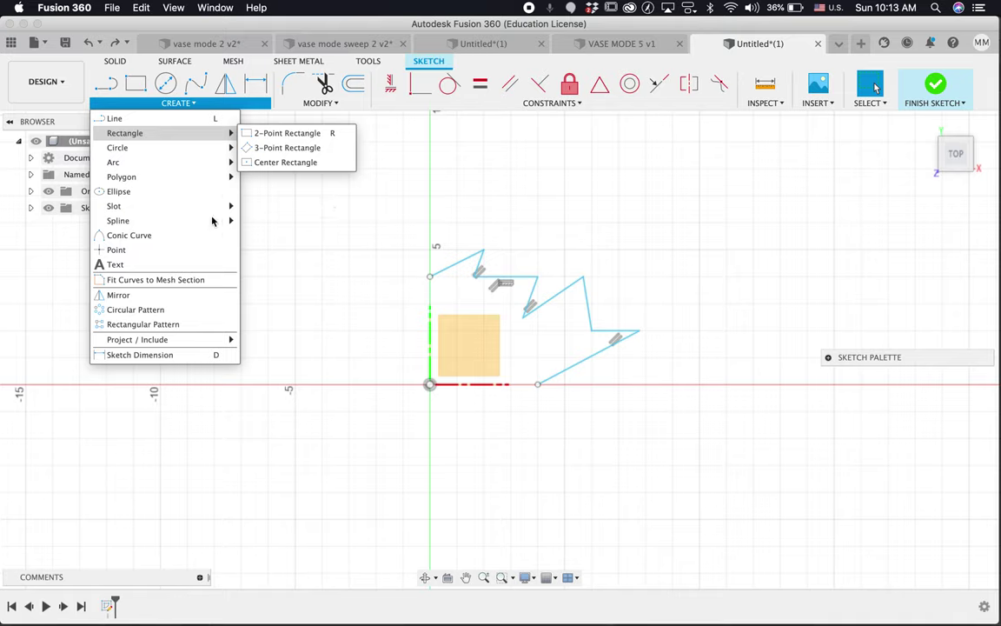
left_click(178, 310)
left_click_drag(393, 211, 643, 396)
left_click(845, 224)
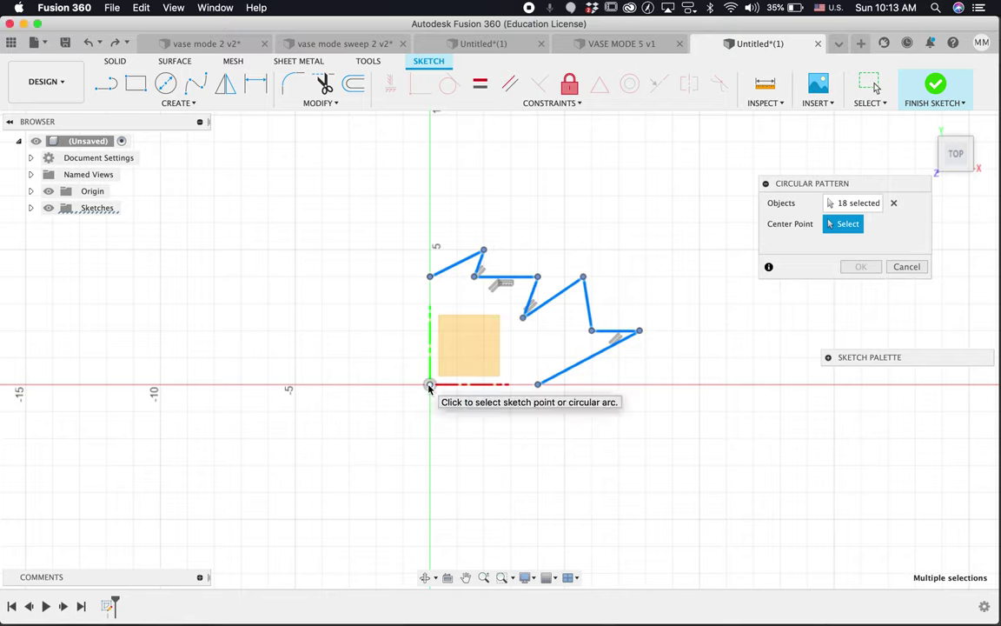
left_click(893, 203)
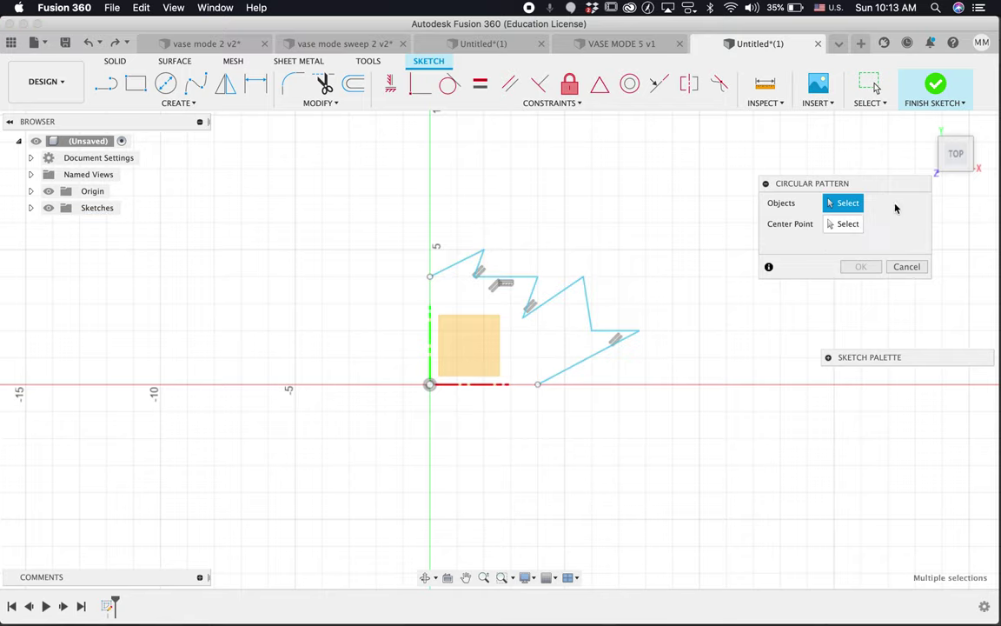
Step: Circularly pattern the eight zigzag lines about the origin over a full turn with a quantity of 4
left_click(453, 268)
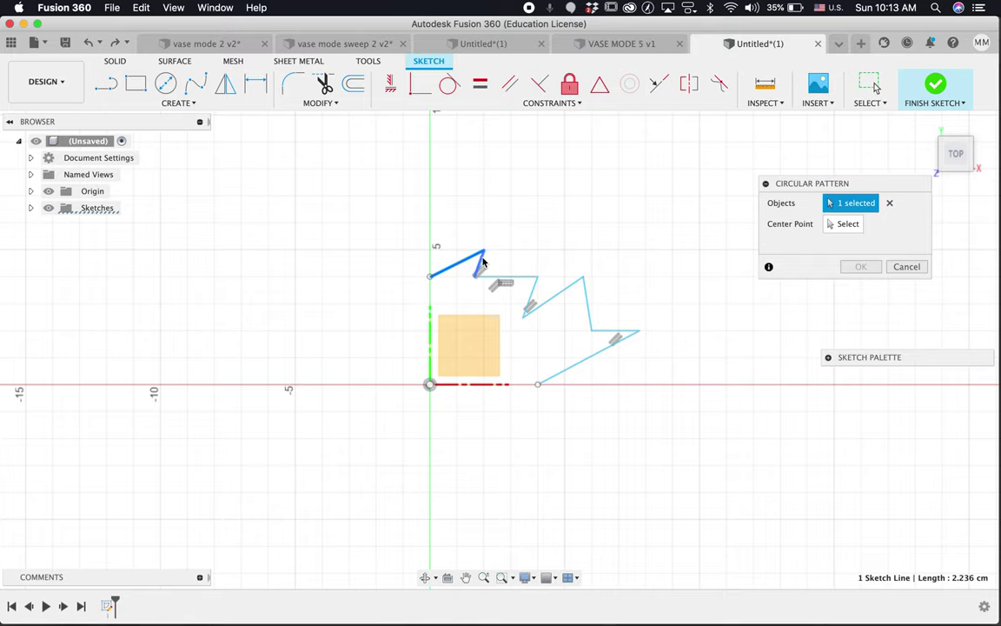
left_click(481, 262)
left_click(517, 277)
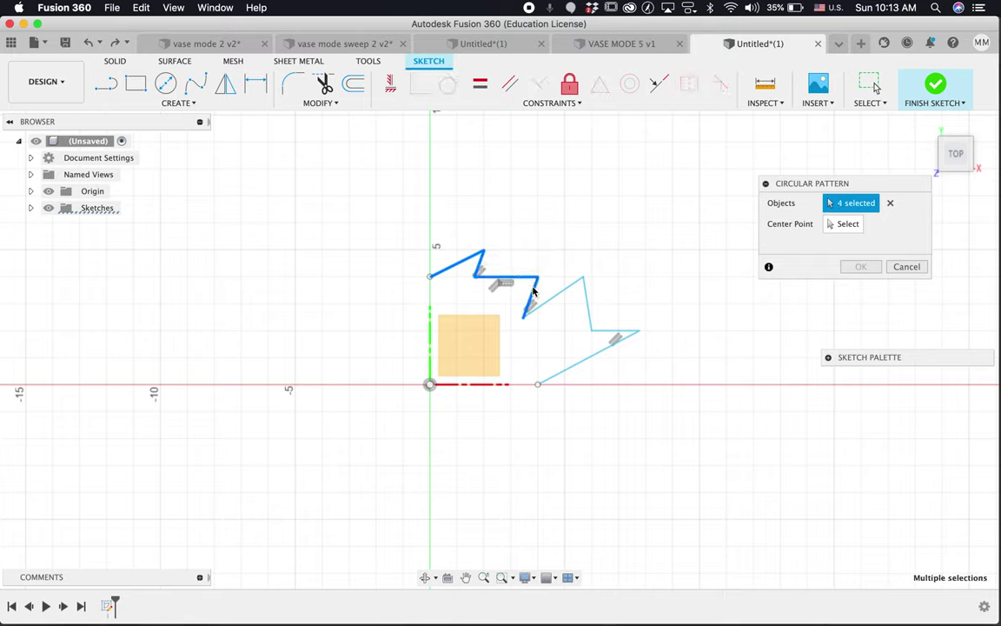
left_click(559, 295)
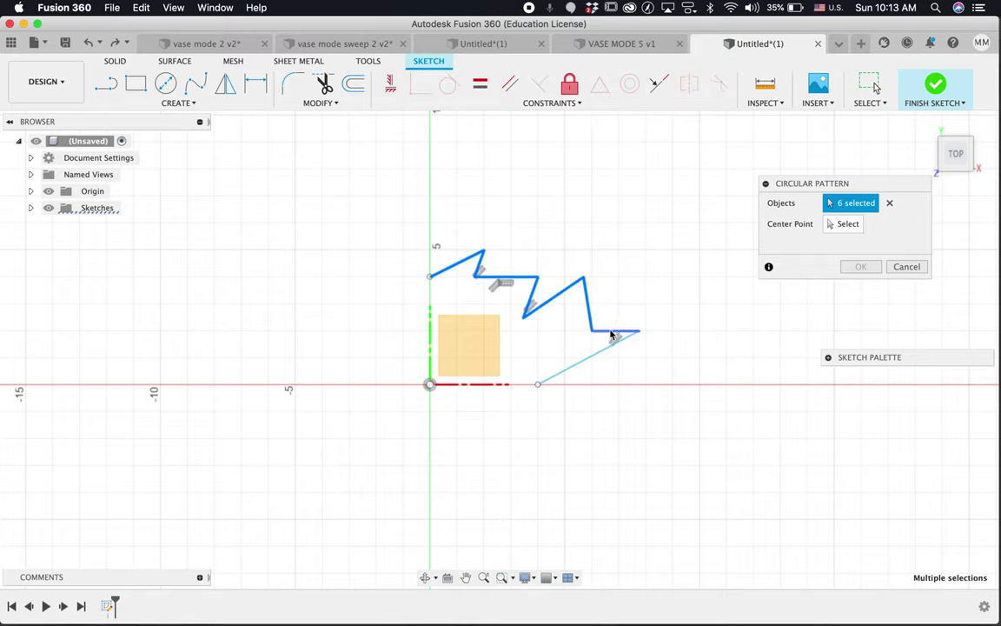
left_click(611, 332)
left_click(593, 357)
left_click(850, 227)
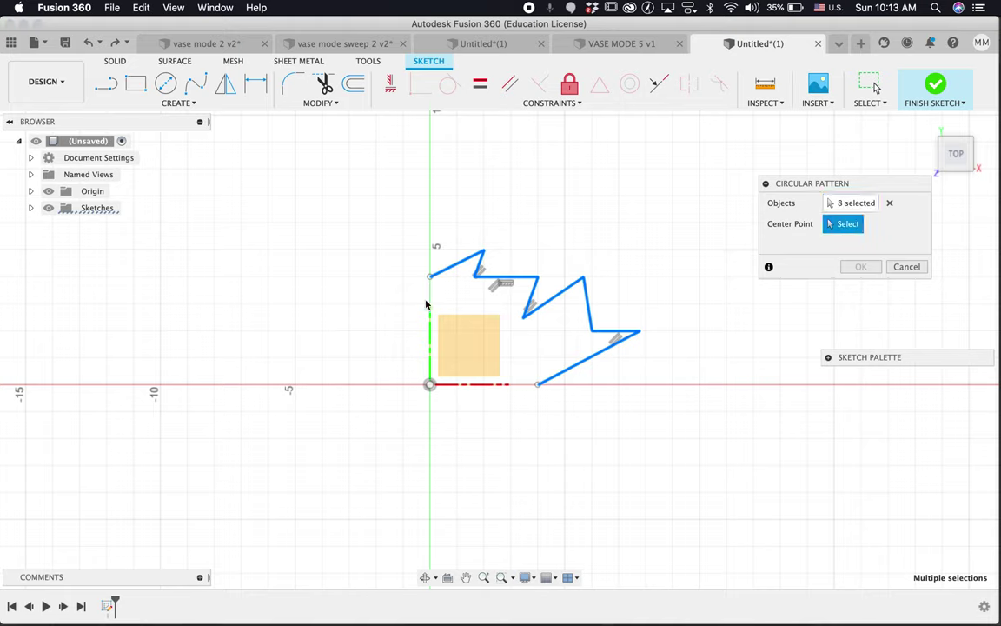
left_click(430, 384)
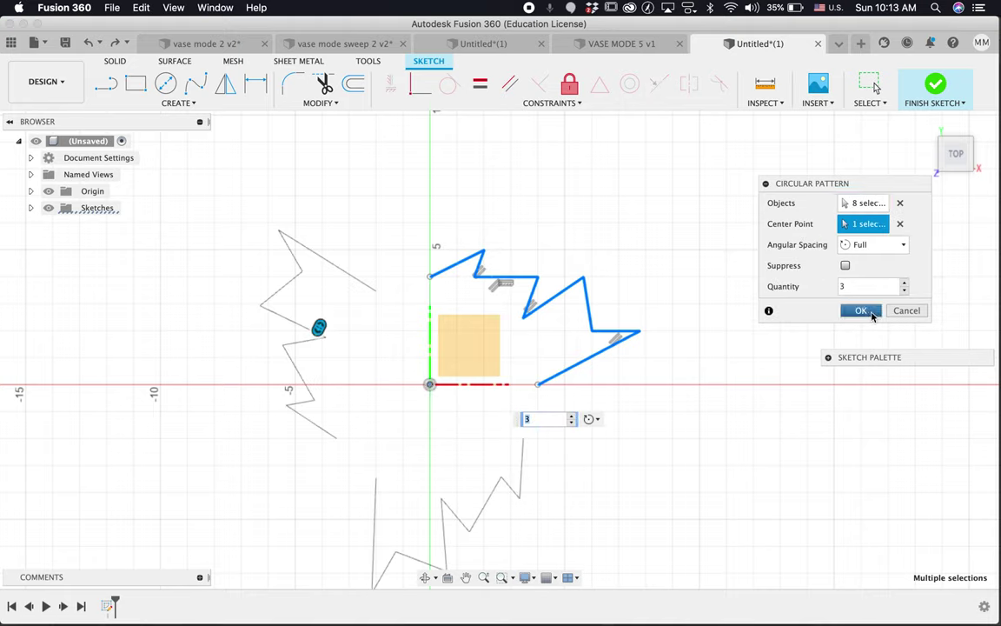
left_click(904, 283)
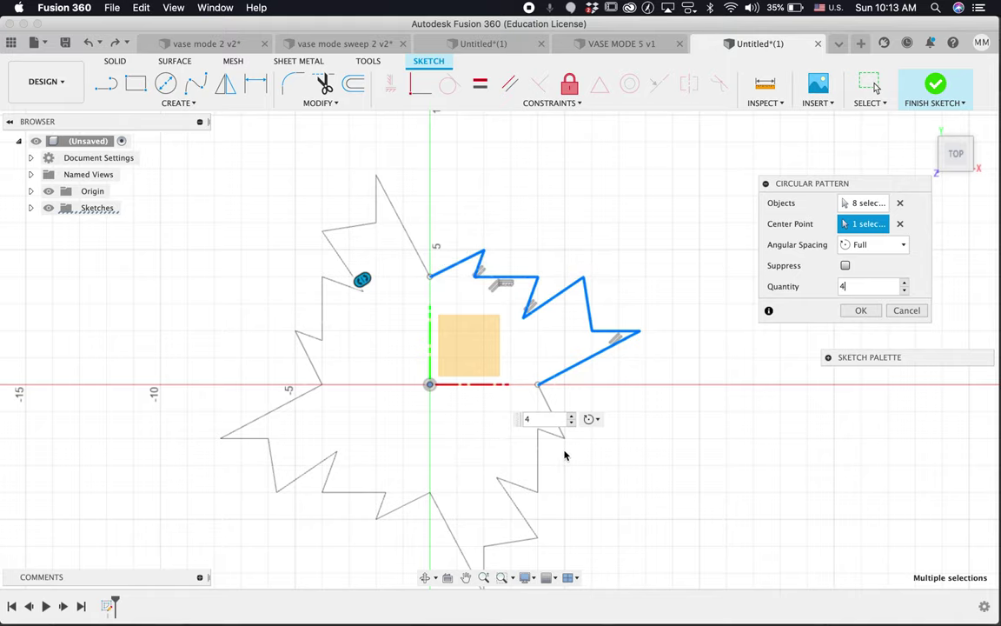
left_click(861, 311)
Step: Finish the base sketch and create a construction plane offset 10 cm above the zigzag profile
middle_click_drag(648, 328, 632, 334, "shift")
scroll(631, 336, "up", 3)
scroll(631, 336, "left", 3)
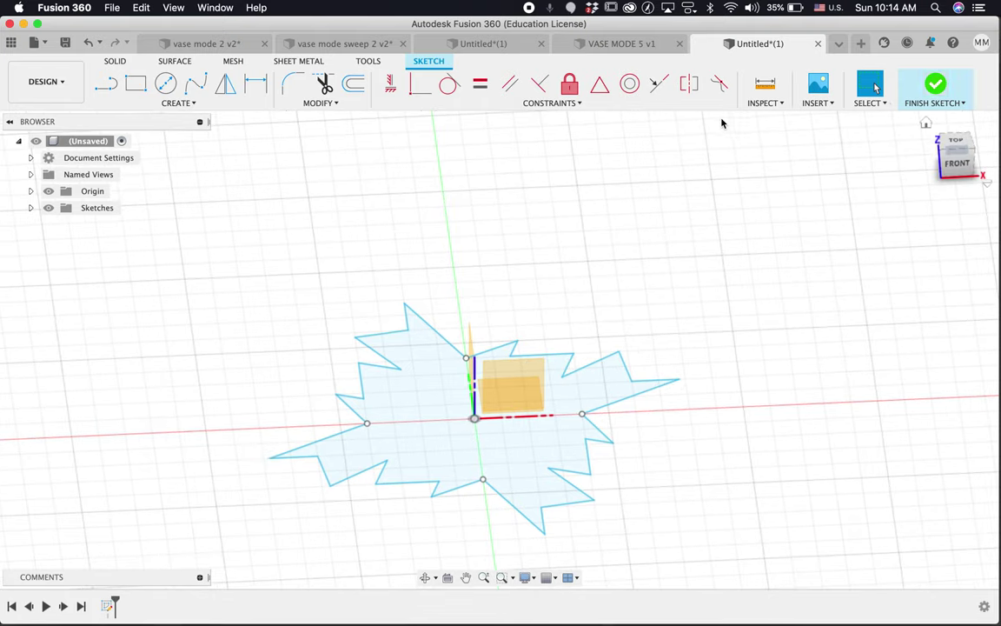
left_click(935, 83)
left_click(445, 83)
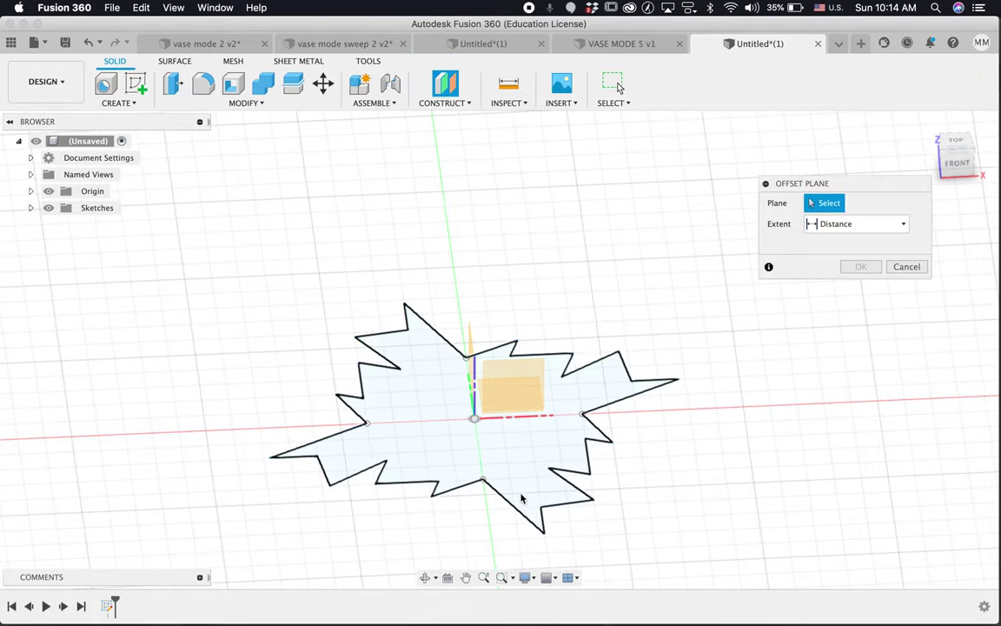
left_click(523, 488)
left_click_drag(474, 405, 485, 229)
type("10")
key("Return")
key("Return")
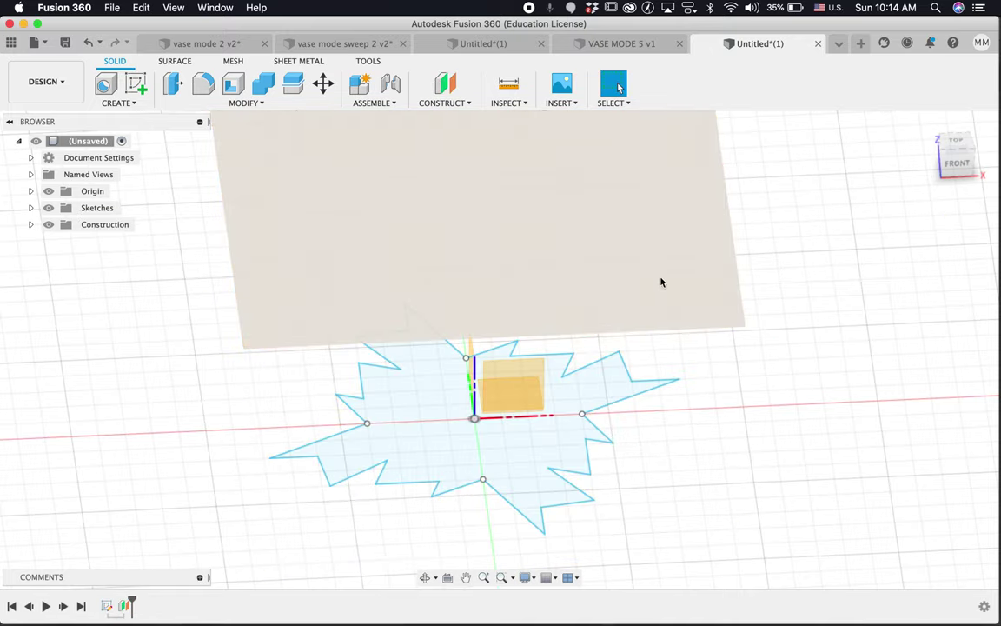
Step: Start a new sketch on the offset construction plane above the base profile
left_click(136, 84)
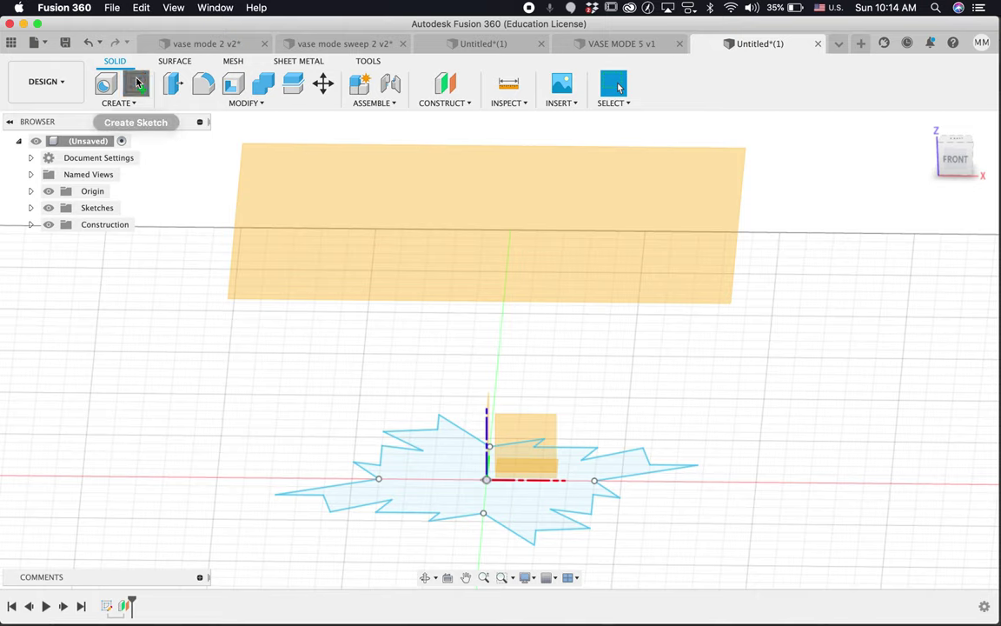
left_click(480, 250)
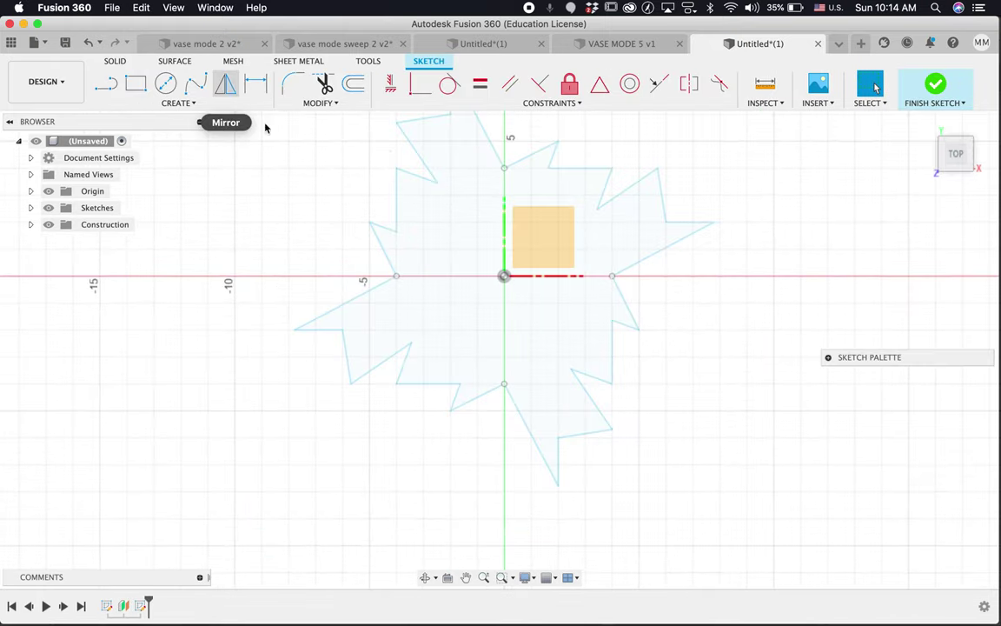
scroll(433, 252, "up", 3)
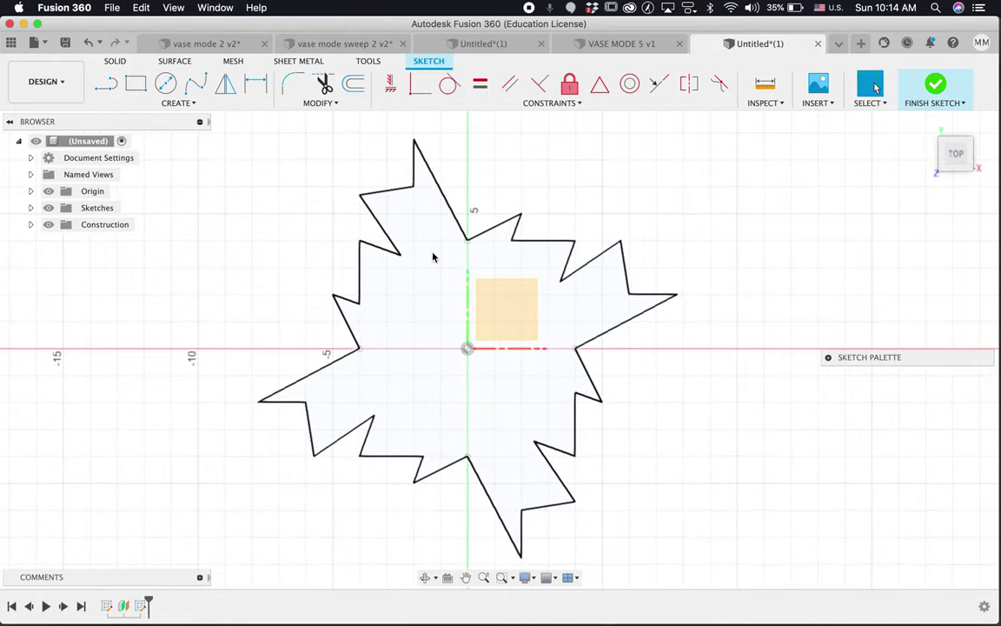
Step: Draw a wavy six-point fit point spline from the Y axis about 5 cm above the origin to the X axis about 5 cm out
left_click(193, 104)
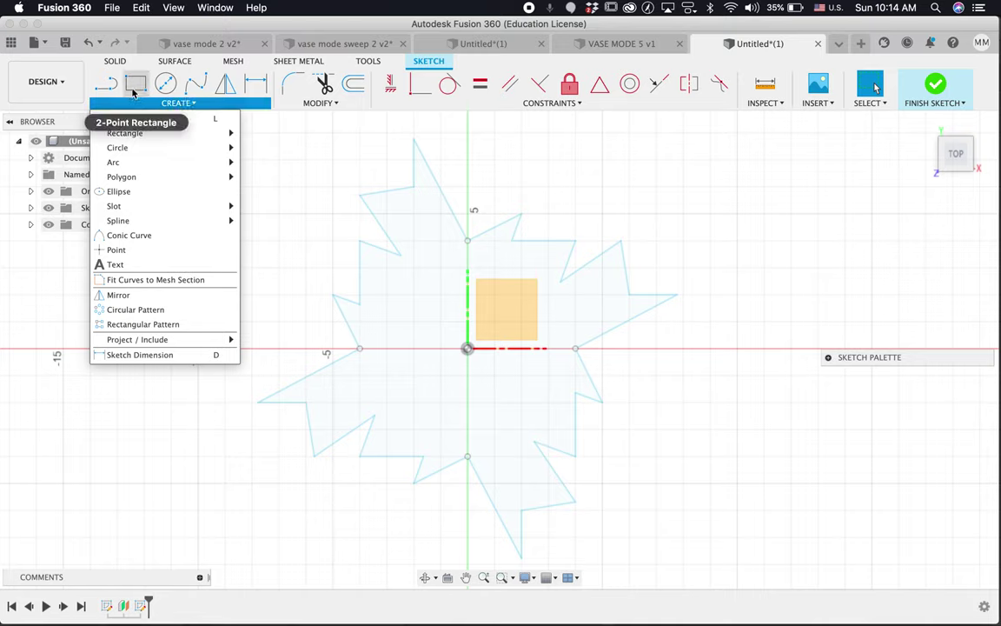
left_click(199, 83)
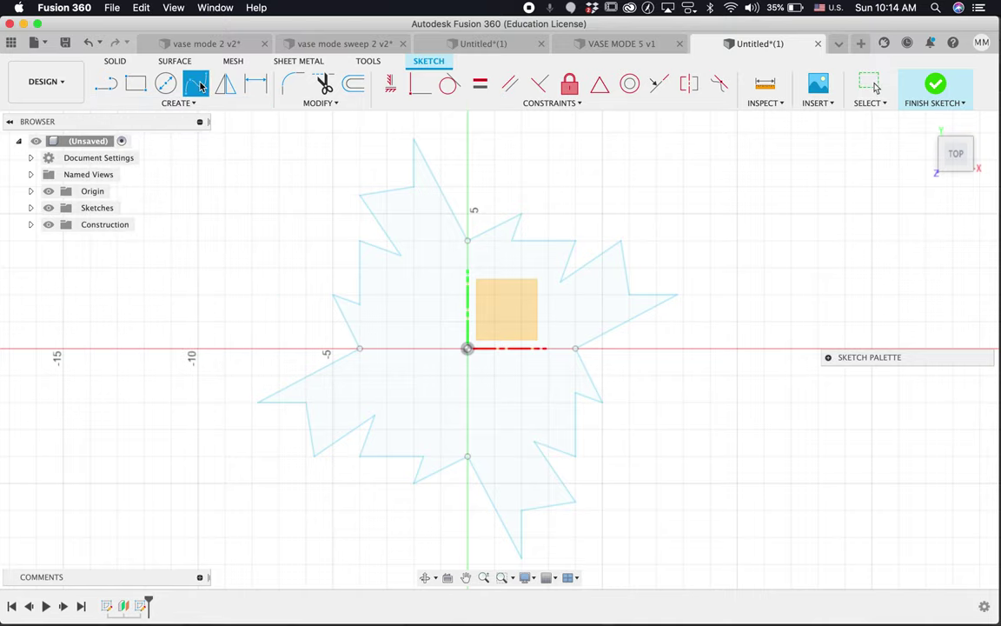
left_click(469, 212)
left_click(530, 199)
left_click(559, 252)
left_click(606, 274)
left_click(594, 313)
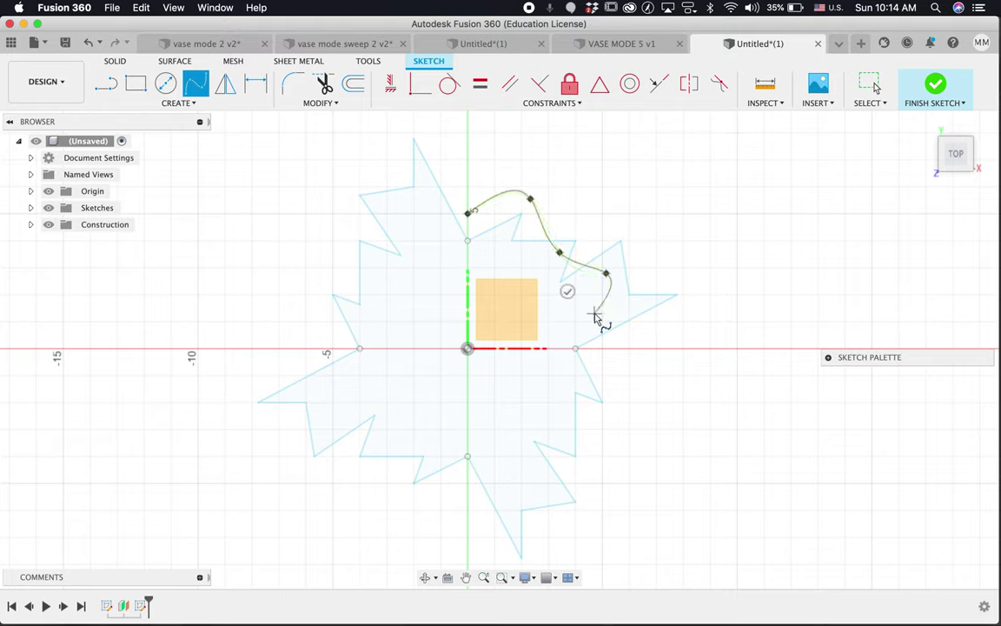
left_click(602, 350)
left_click(585, 377)
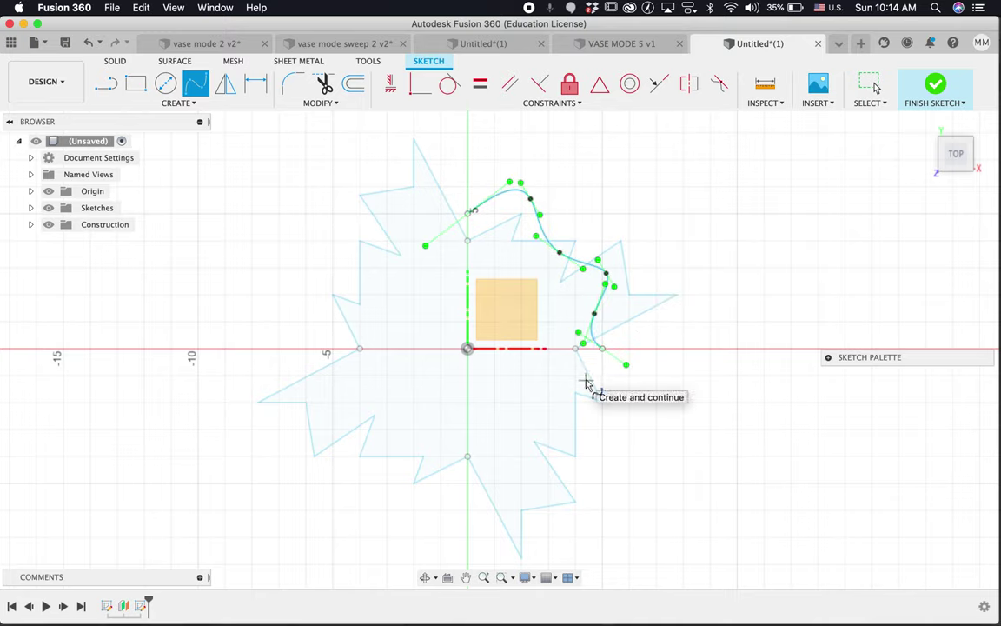
Step: Circularly pattern the spline about the origin over a full turn with a quantity of 4, and finish the sketch
left_click(137, 103)
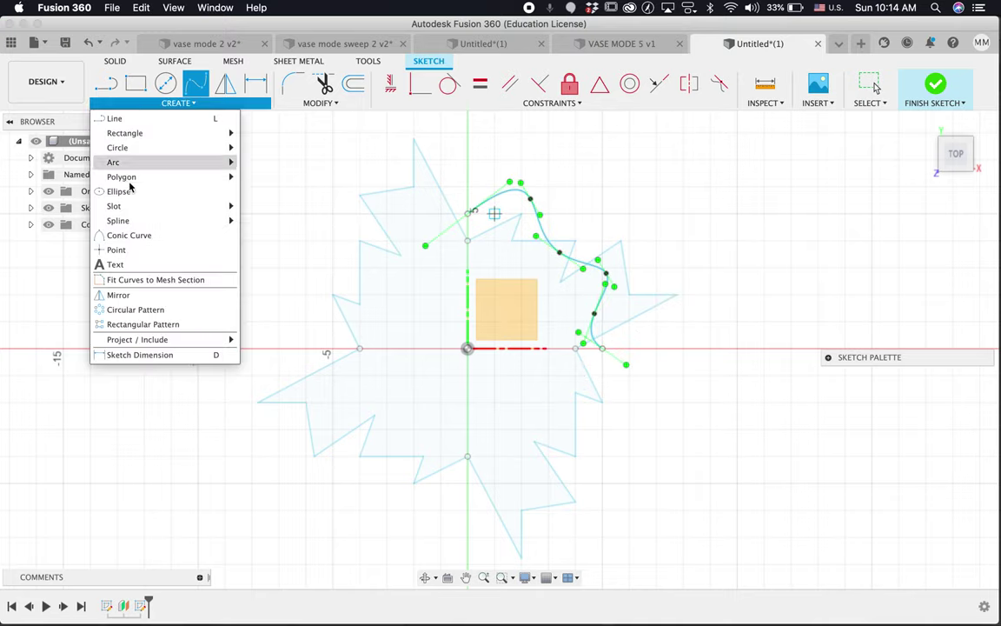
left_click(134, 309)
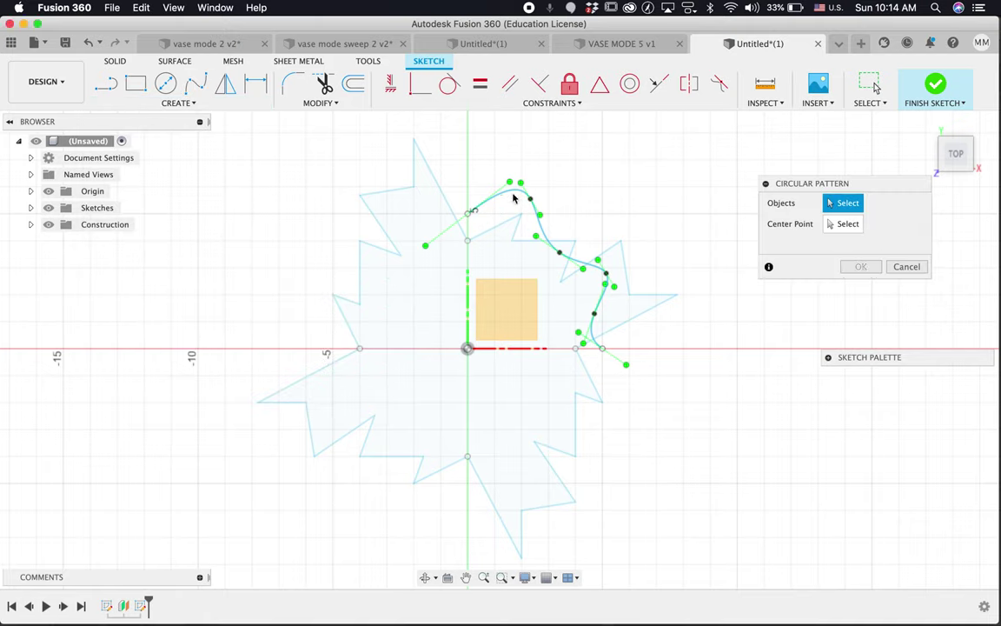
left_click(512, 197)
left_click(836, 225)
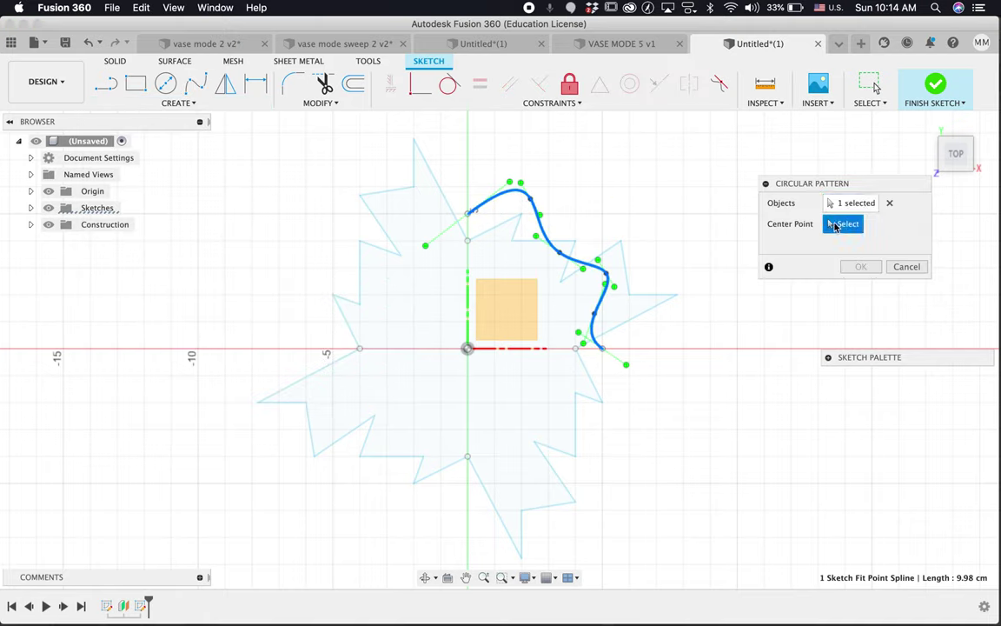
left_click(467, 349)
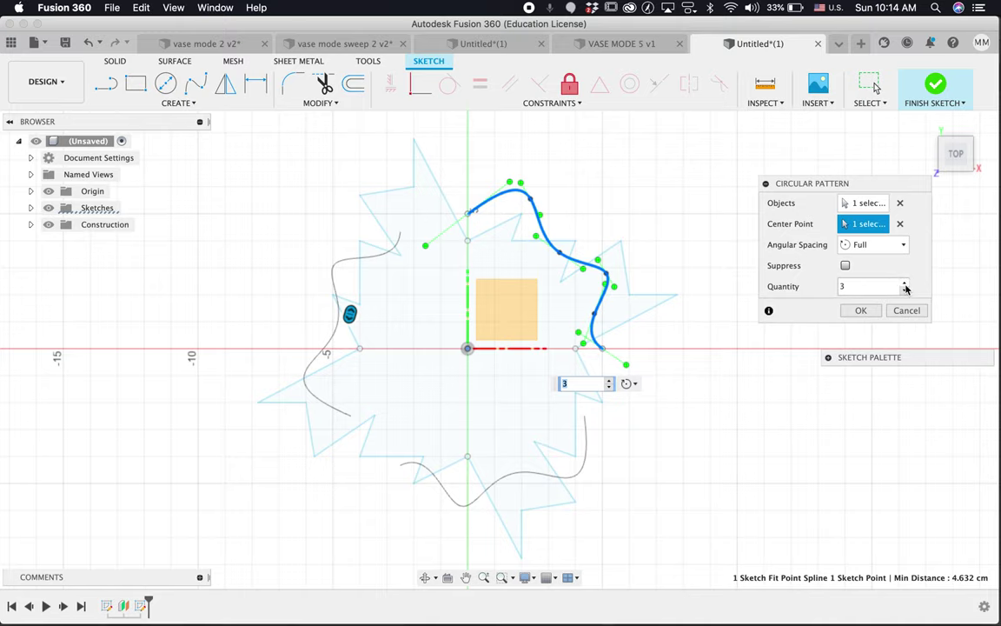
left_click(905, 285)
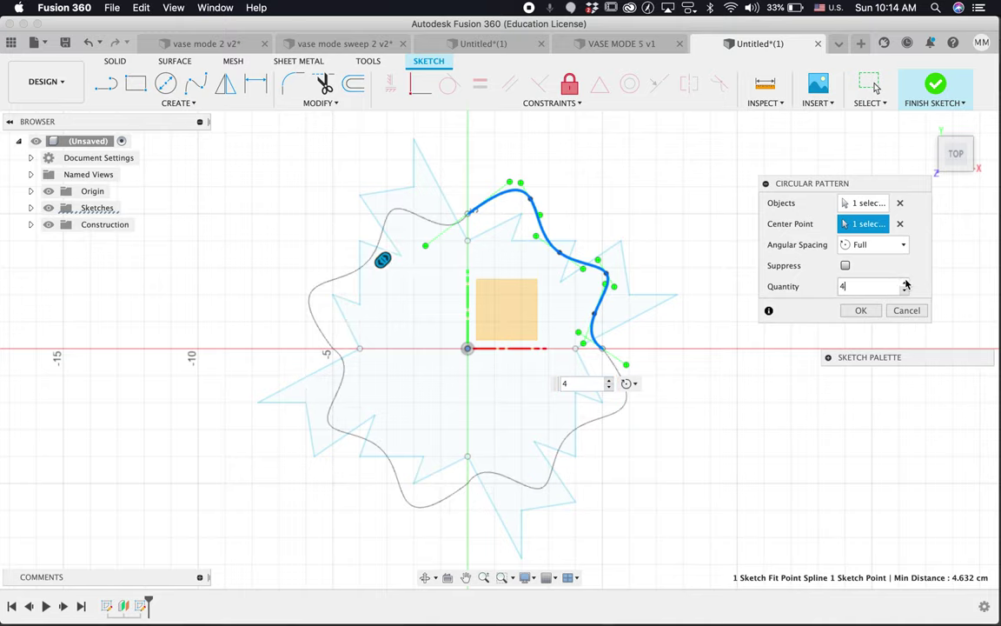
left_click(861, 311)
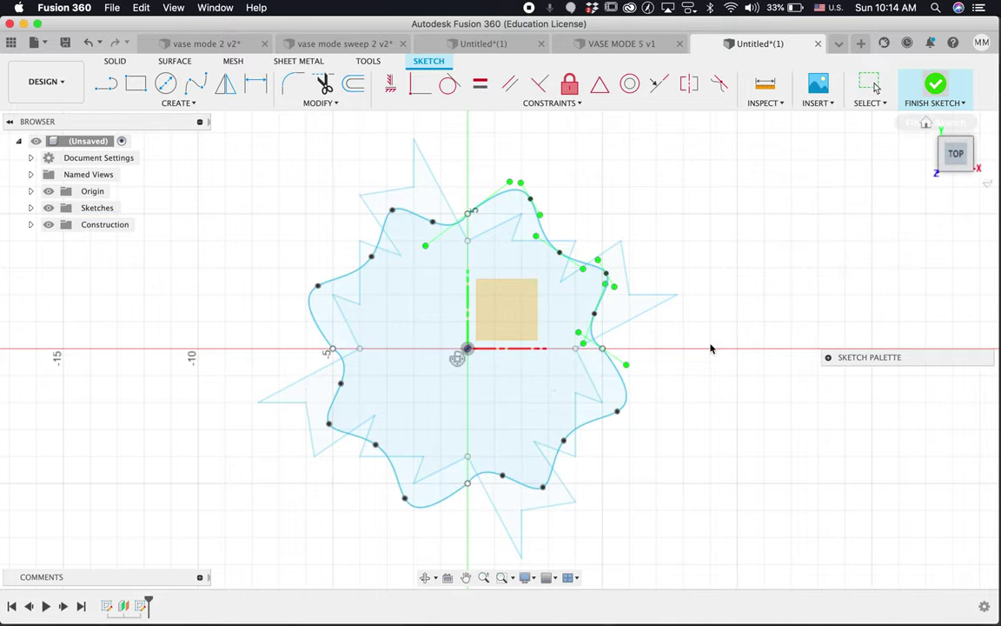
key("Escape")
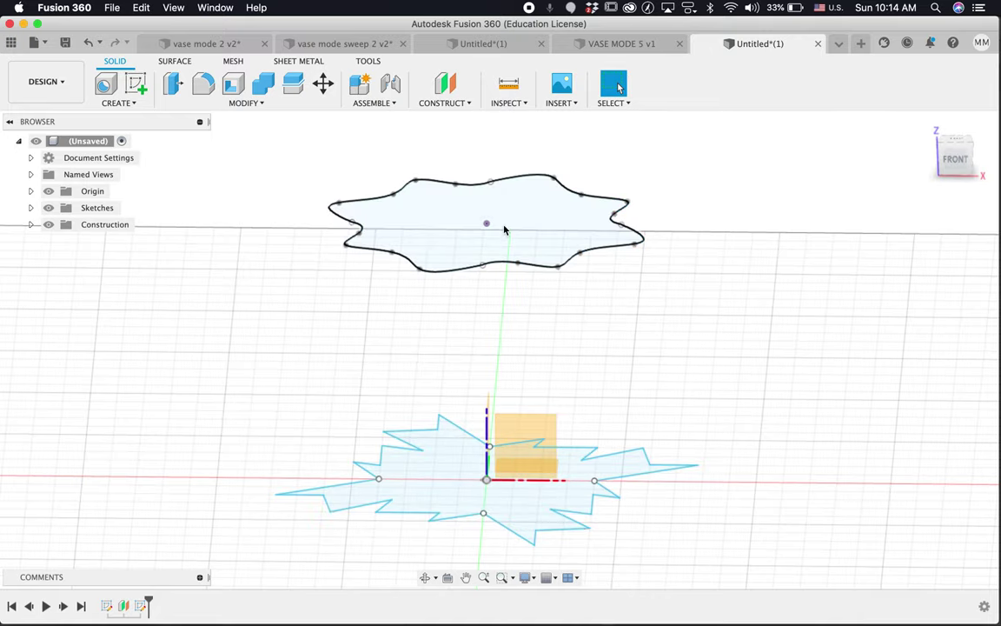
Step: Start a new-body loft from the zigzag base profile to the wavy upper profile
left_click(119, 103)
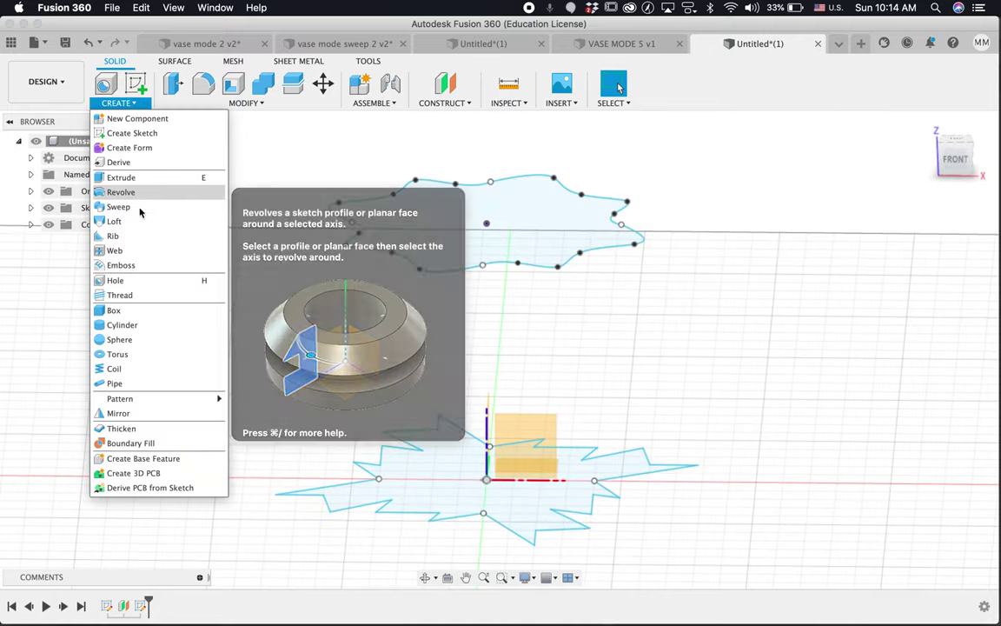
left_click(138, 220)
left_click(437, 476)
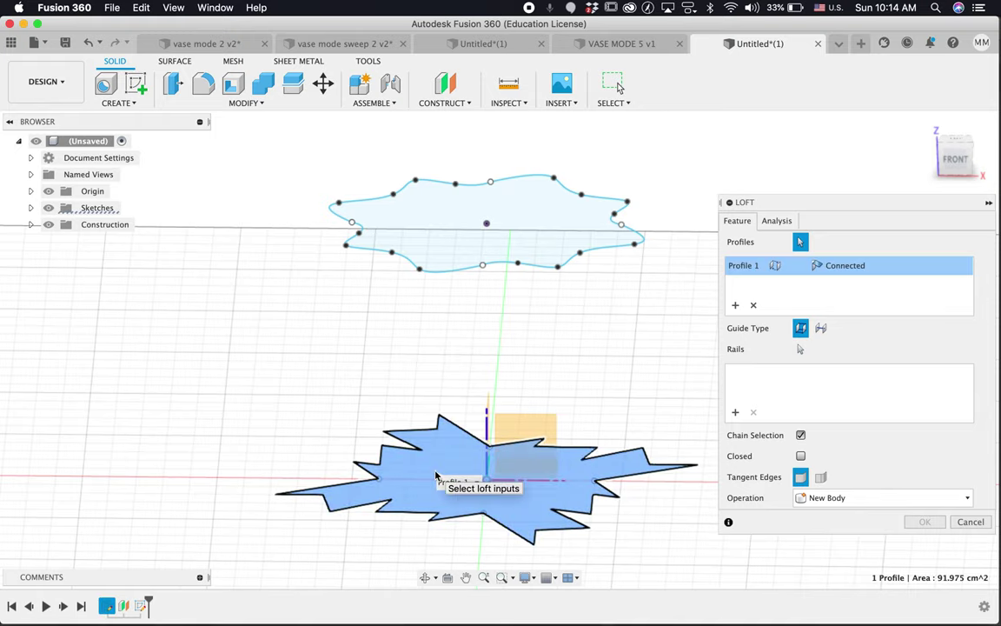
left_click(524, 236)
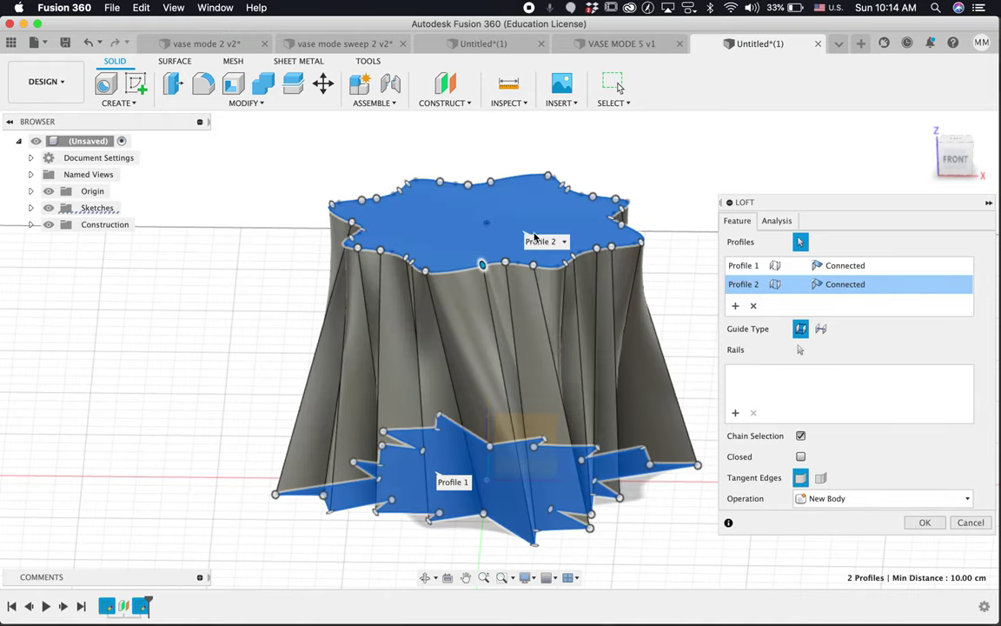
scroll(650, 319, "up", 5, "shift")
scroll(650, 318, "down", 5, "shift")
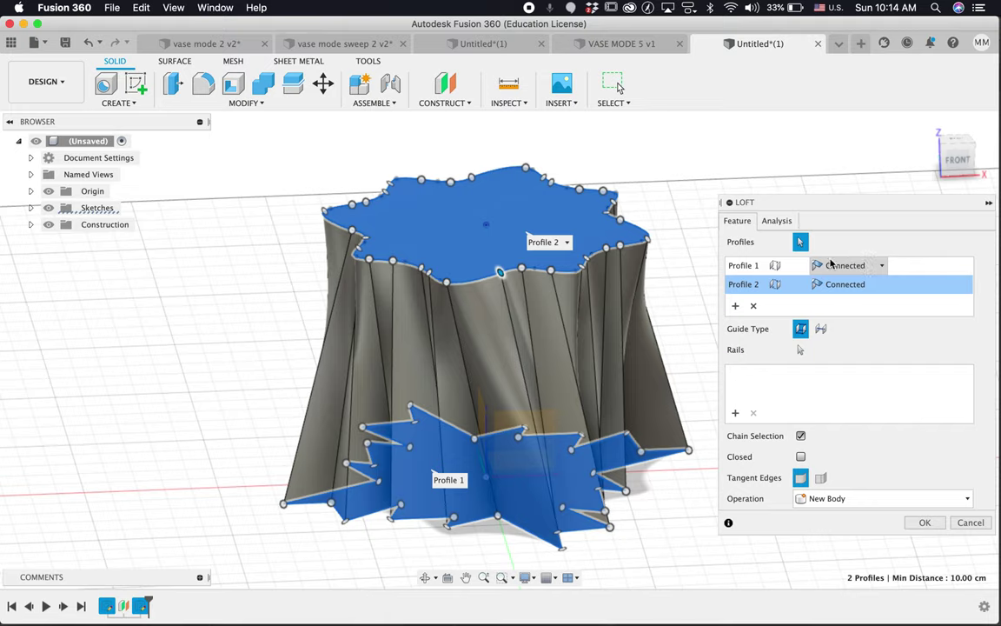
Step: Set the loft's end condition to Direction for both Profile 1 and Profile 2
left_click(882, 266)
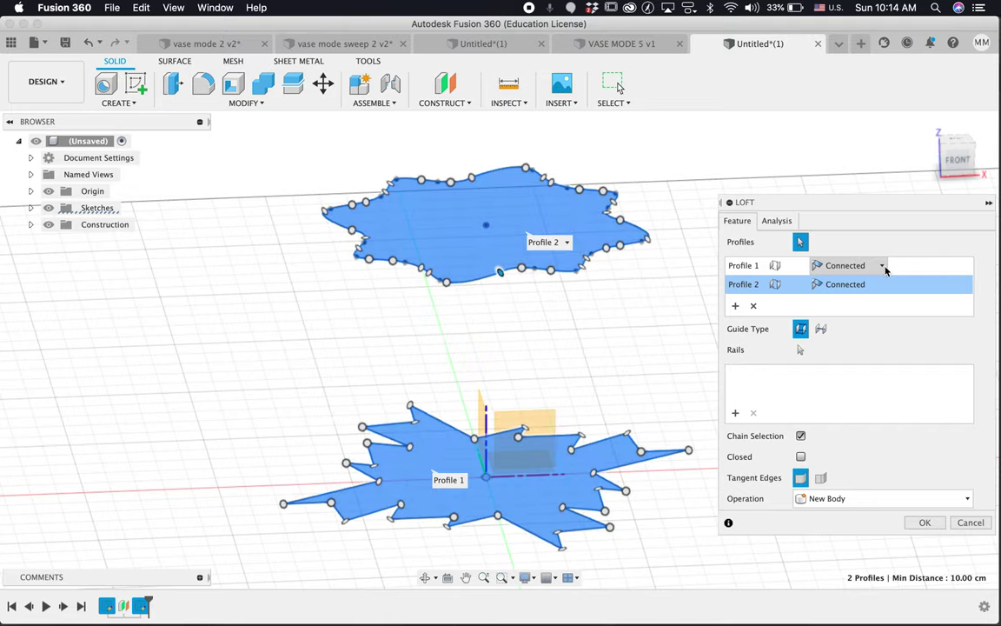
left_click(860, 298)
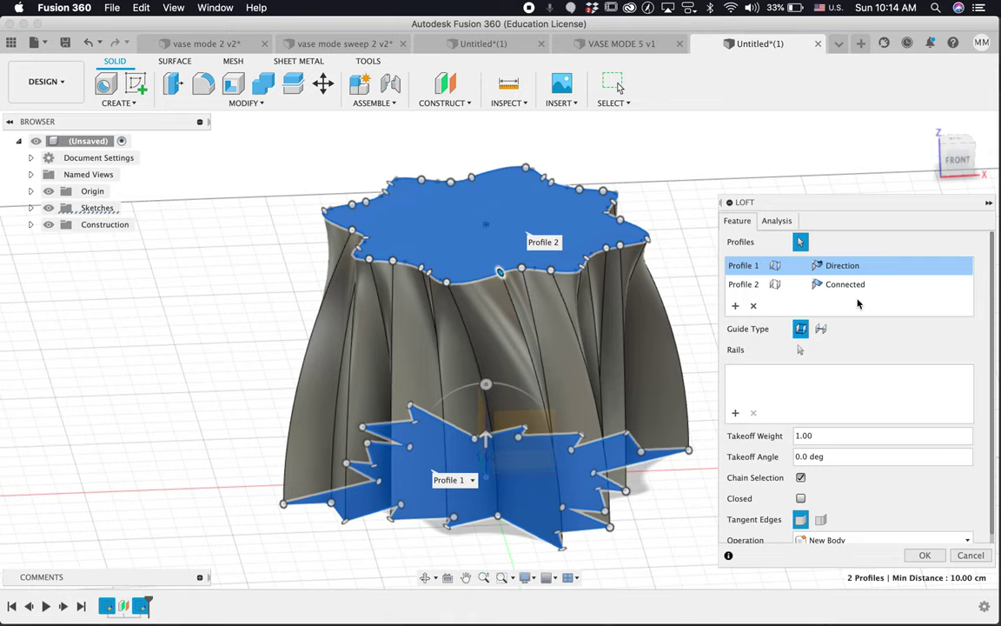
left_click(860, 287)
left_click(865, 285)
left_click(864, 285)
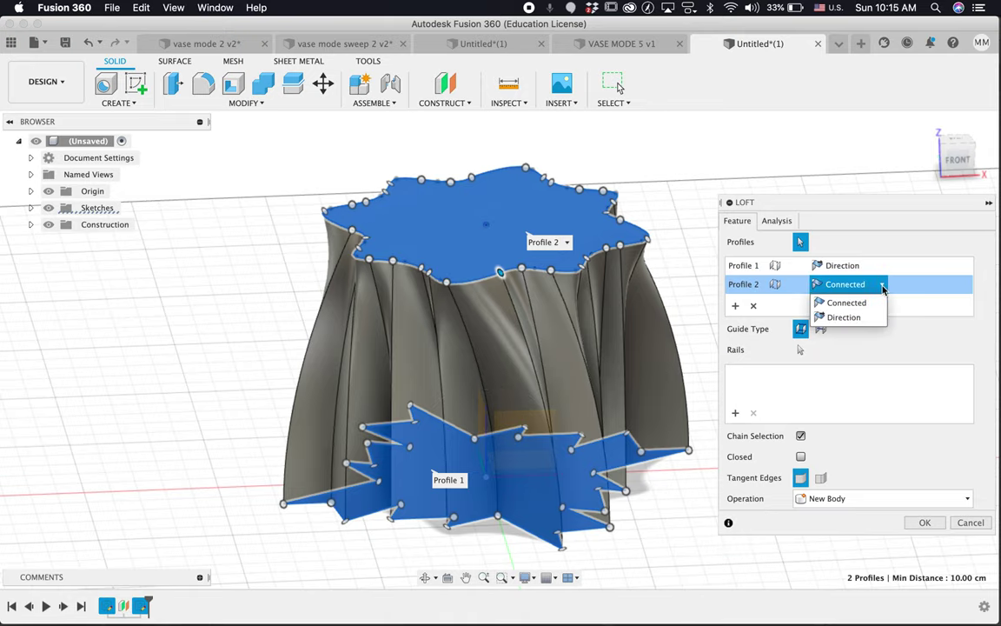
left_click(845, 317)
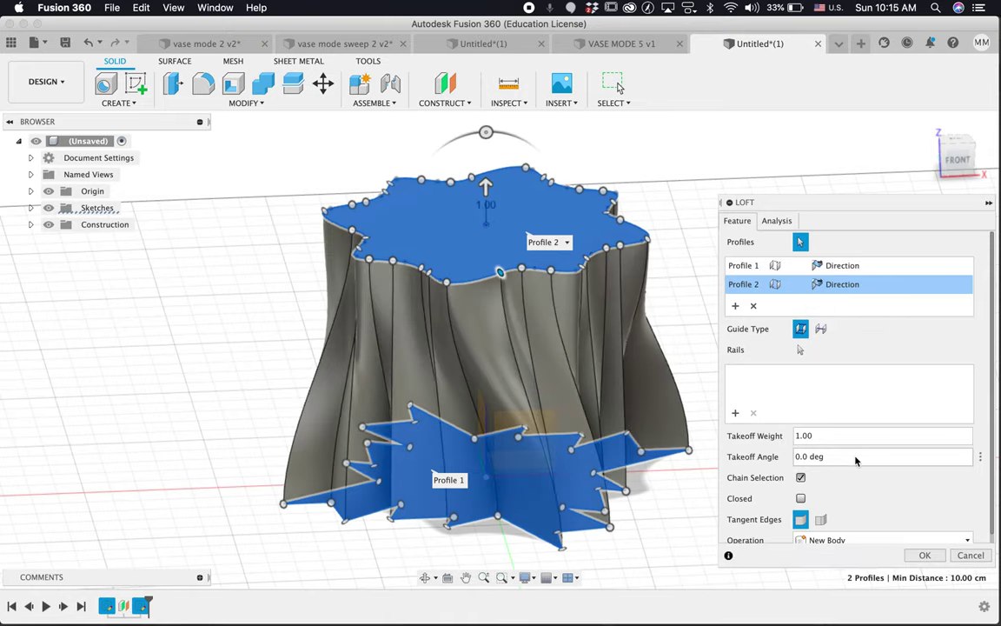
Step: Create the loft between the zigzag base and the wavy upper profile as a new body
key("Return")
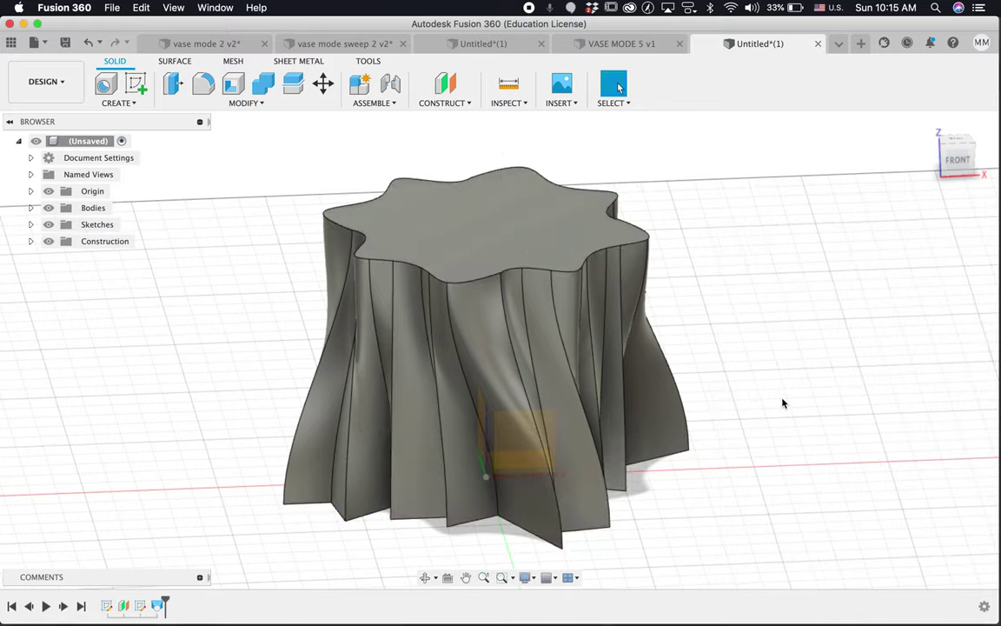
scroll(783, 401, "down", 10, "shift")
scroll(783, 401, "up", 8, "shift")
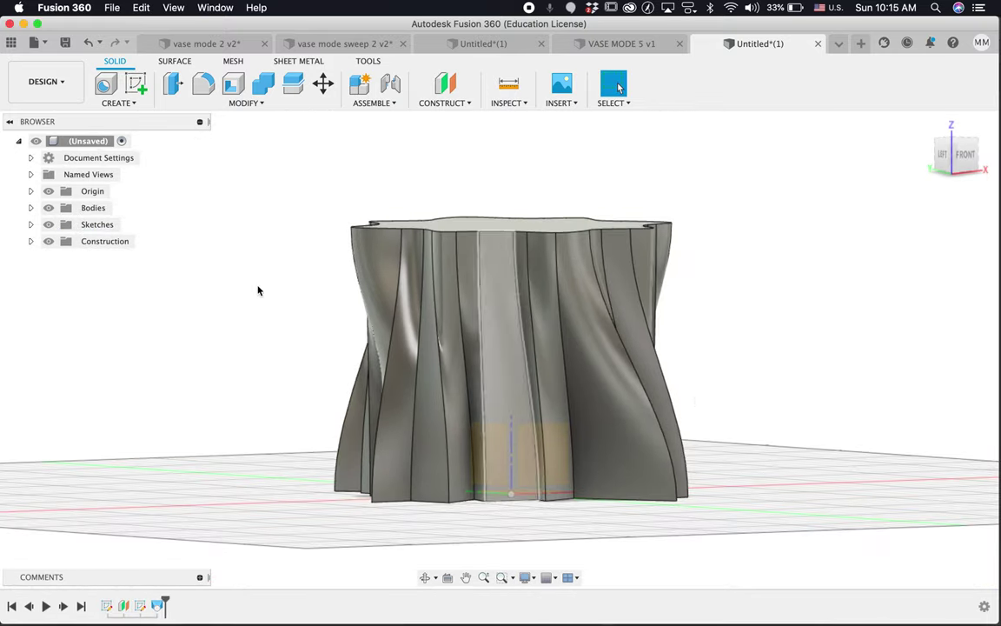
Step: Save the lofted body as a 3MF mesh named "my vase mrm" in the Documents folder
left_click(29, 208)
right_click(80, 225)
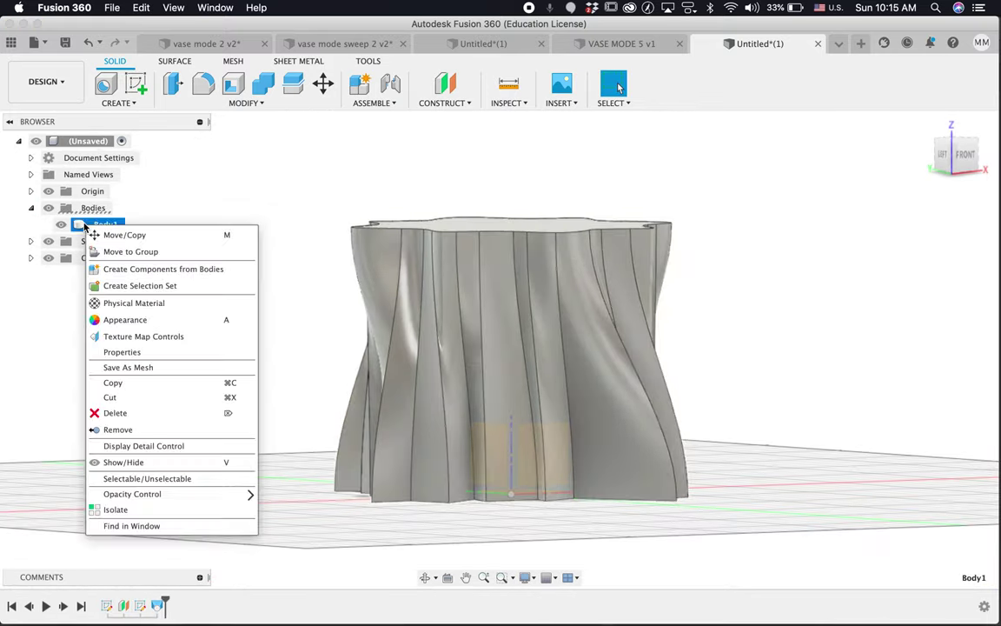
left_click(131, 366)
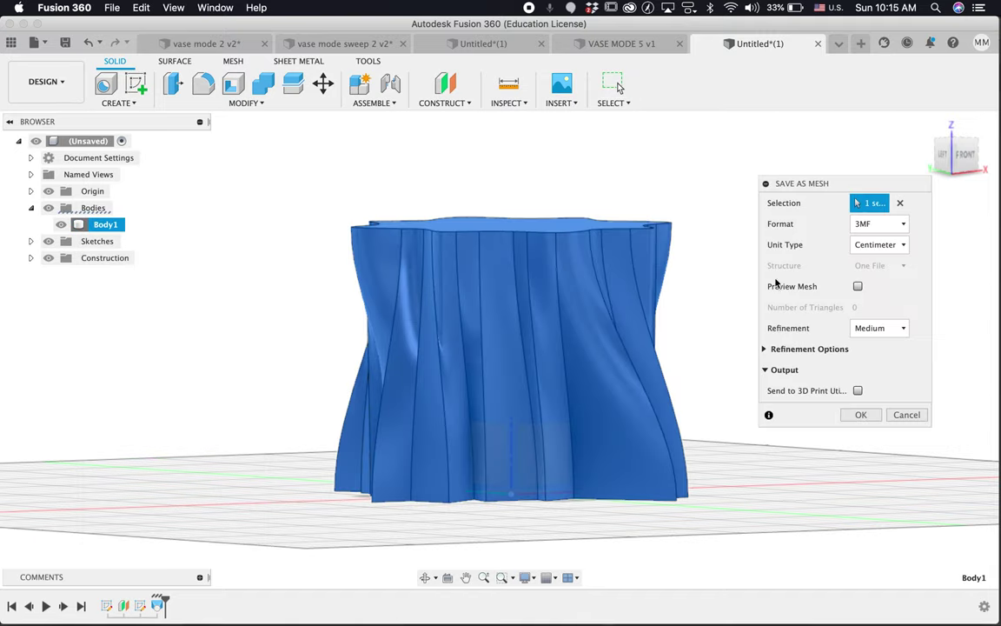
left_click(871, 224)
left_click(869, 221)
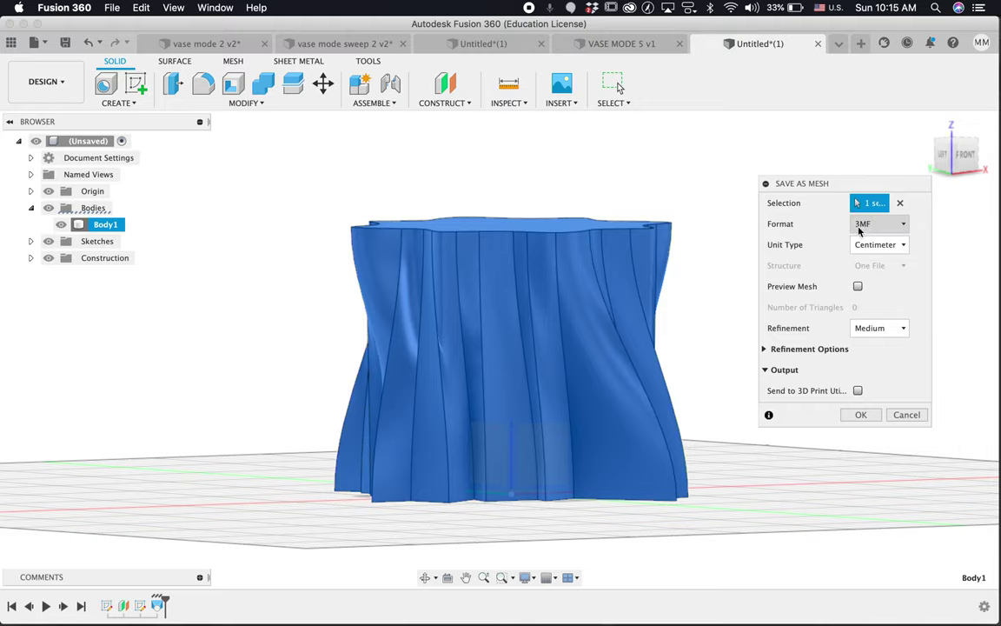
left_click(863, 415)
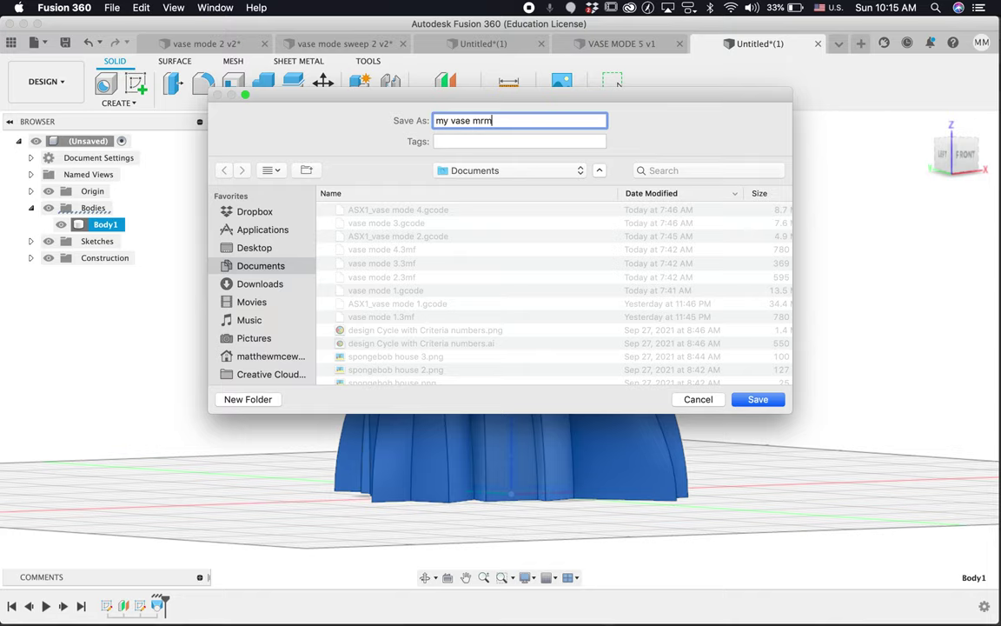
type("my vase mrm")
key("Return")
Step: Reshape the upper profile sketch by moving three spline fit points outward, the middle one to about X 6.07, Y 6.41 cm, and finish the sketch
scroll(764, 358, "up", 10, "shift")
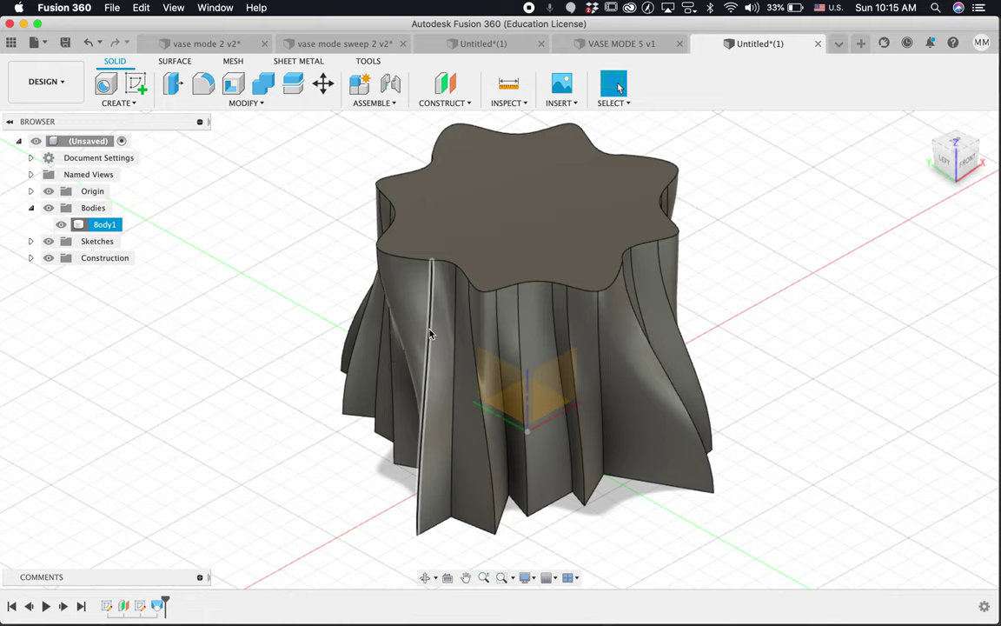
mouse_move(153, 599)
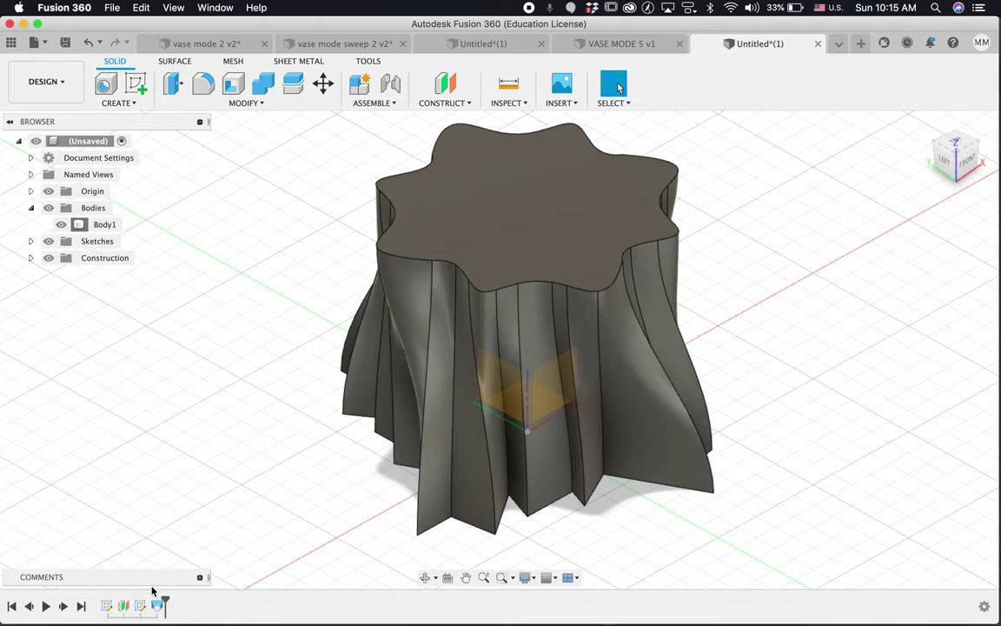
double_click(141, 606)
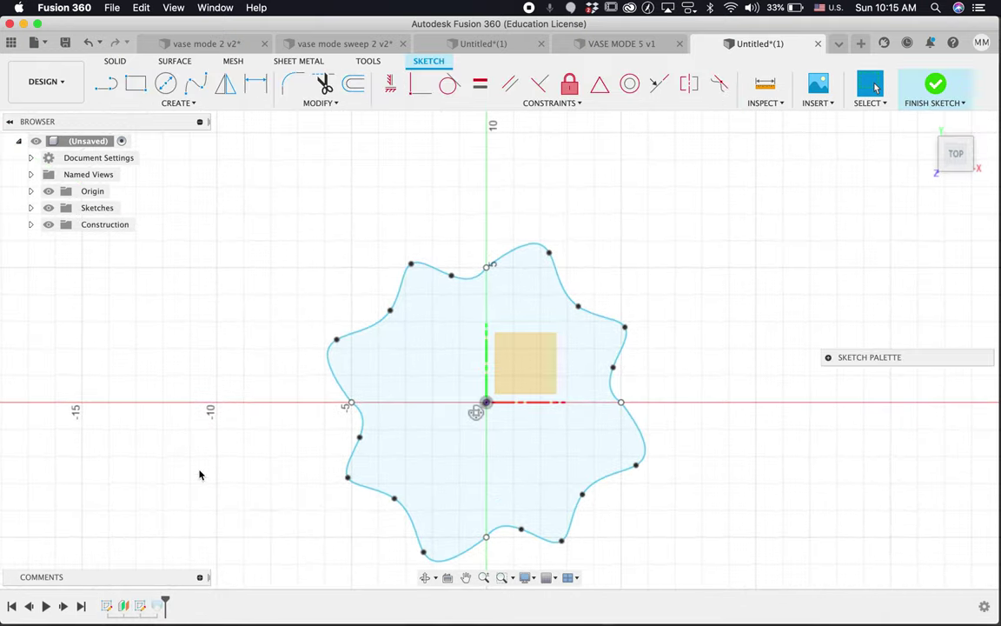
left_click_drag(549, 252, 570, 227)
left_click_drag(624, 326, 667, 314)
left_click_drag(579, 306, 650, 230)
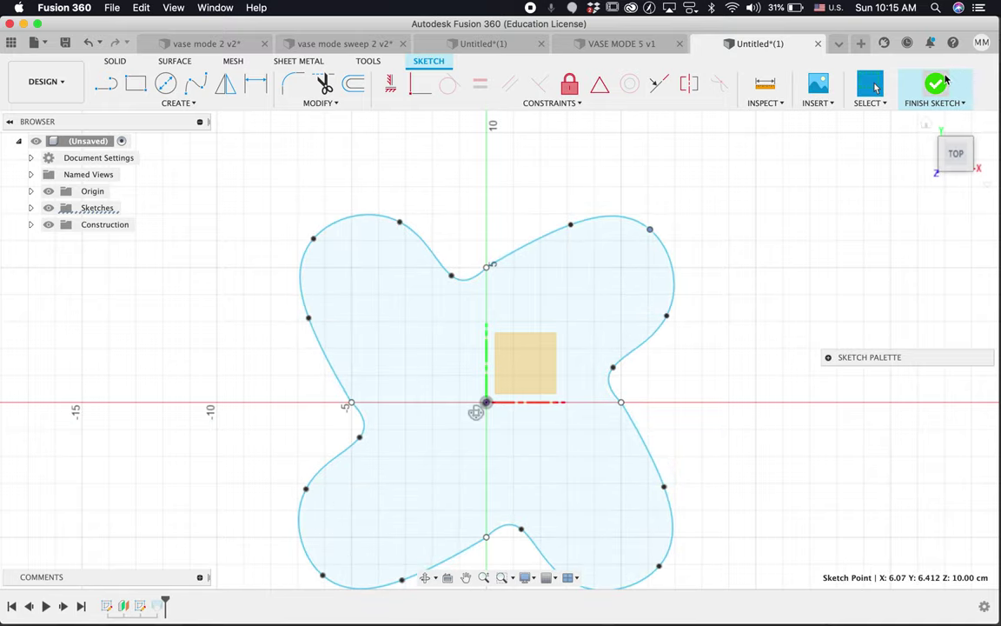
scroll(791, 294, "down", 5, "shift")
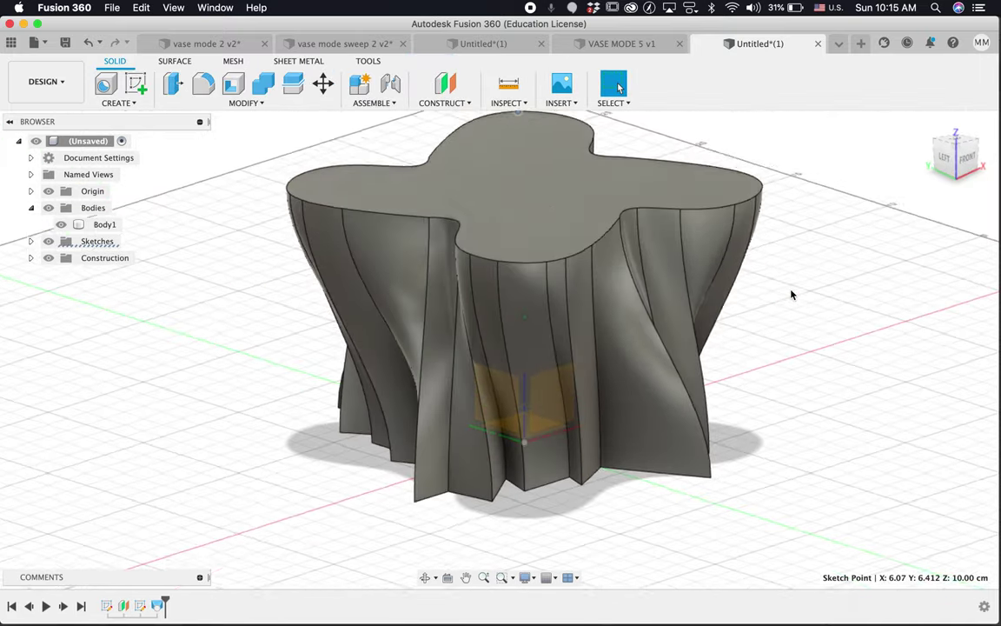
scroll(792, 294, "up", 10, "shift")
scroll(792, 295, "down", 7, "shift")
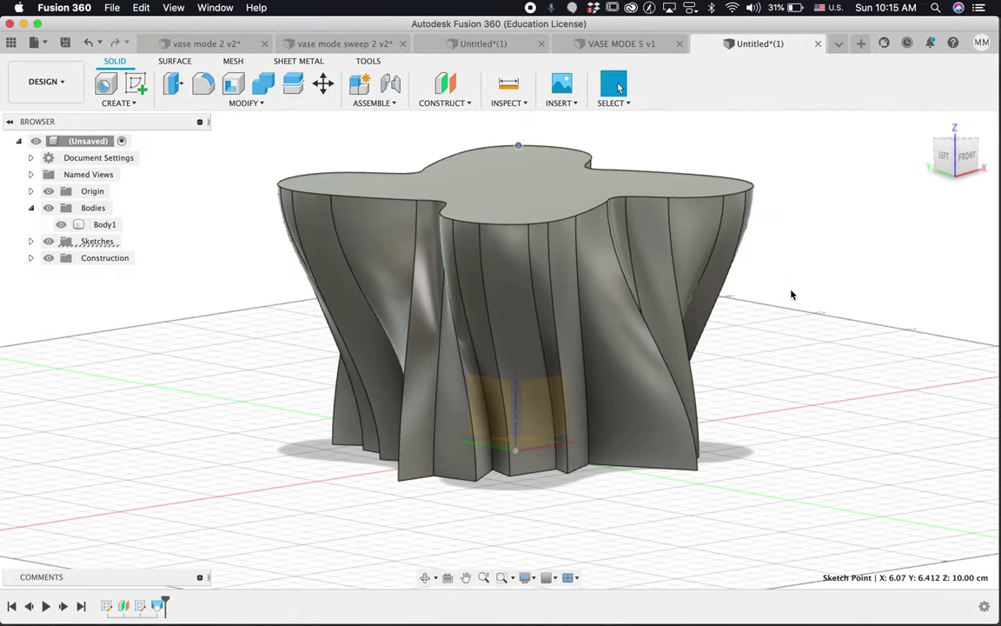
middle_click_drag(769, 306, 557, 289, "shift")
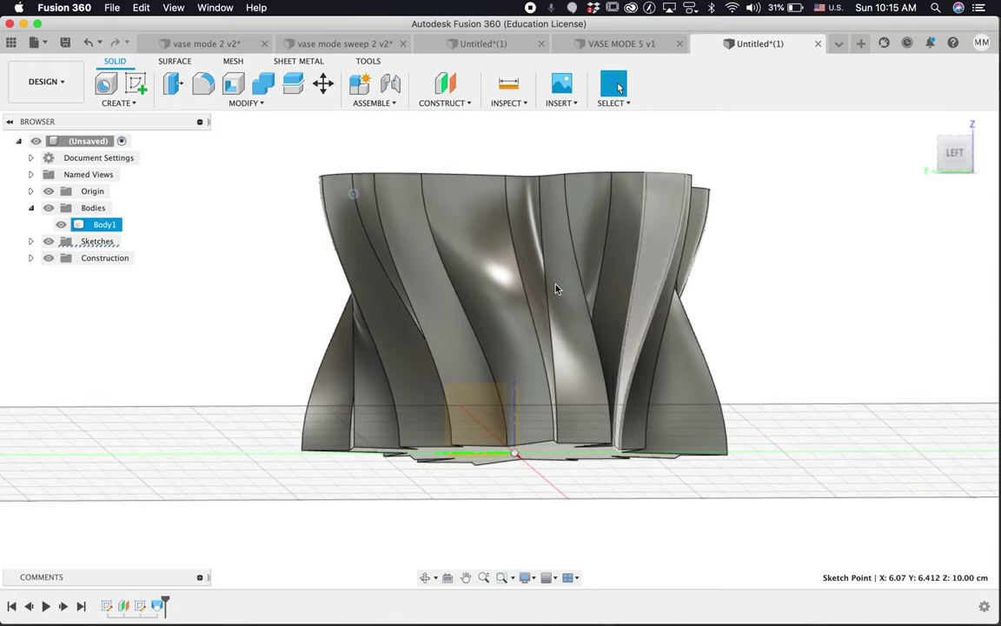
Step: Review how the vase mode 2 design was built by rolling back its timeline and stepping through the features to the final loft
left_click(192, 43)
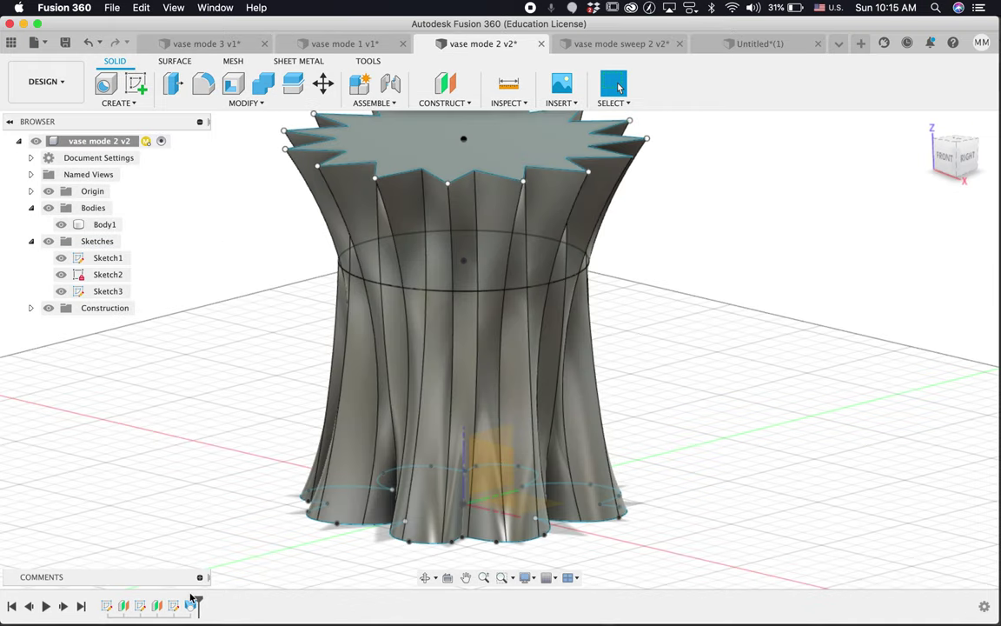
left_click_drag(198, 600, 128, 600)
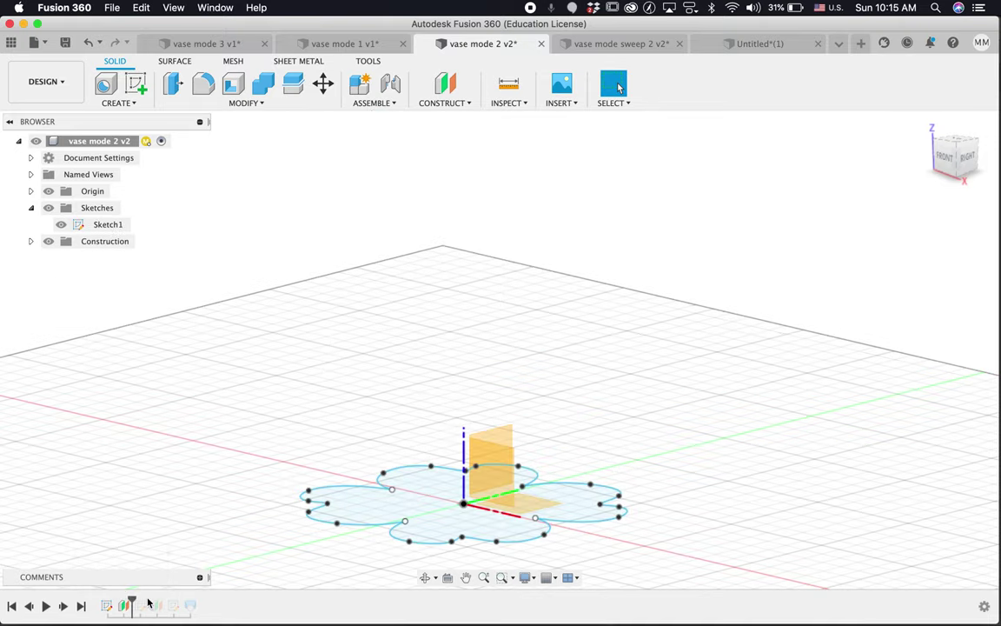
left_click(61, 609)
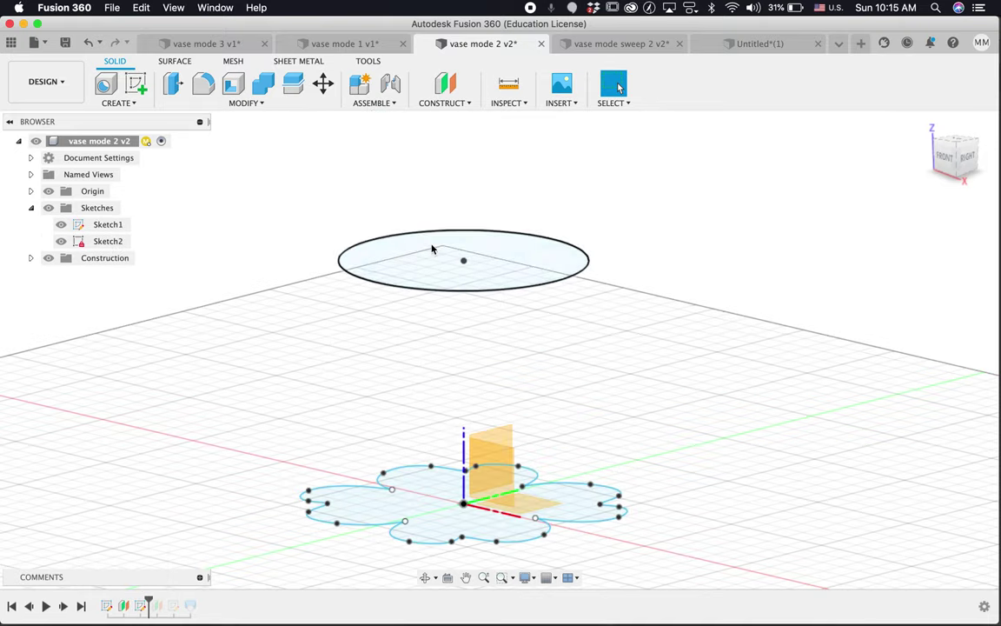
scroll(443, 200, "up", 5)
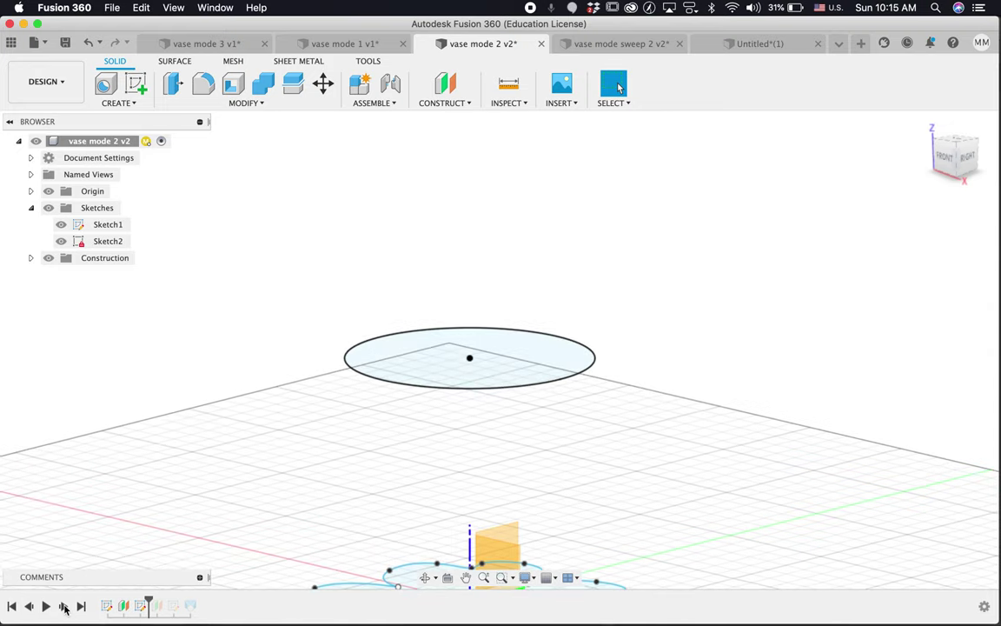
scroll(458, 329, "up", 2)
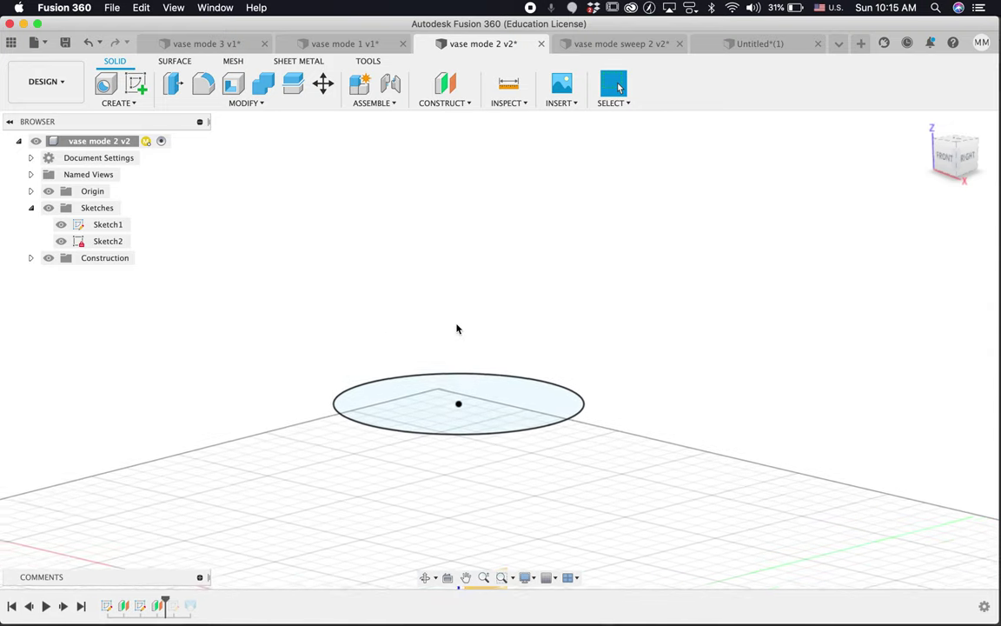
scroll(457, 327, "down", 2)
left_click(63, 606)
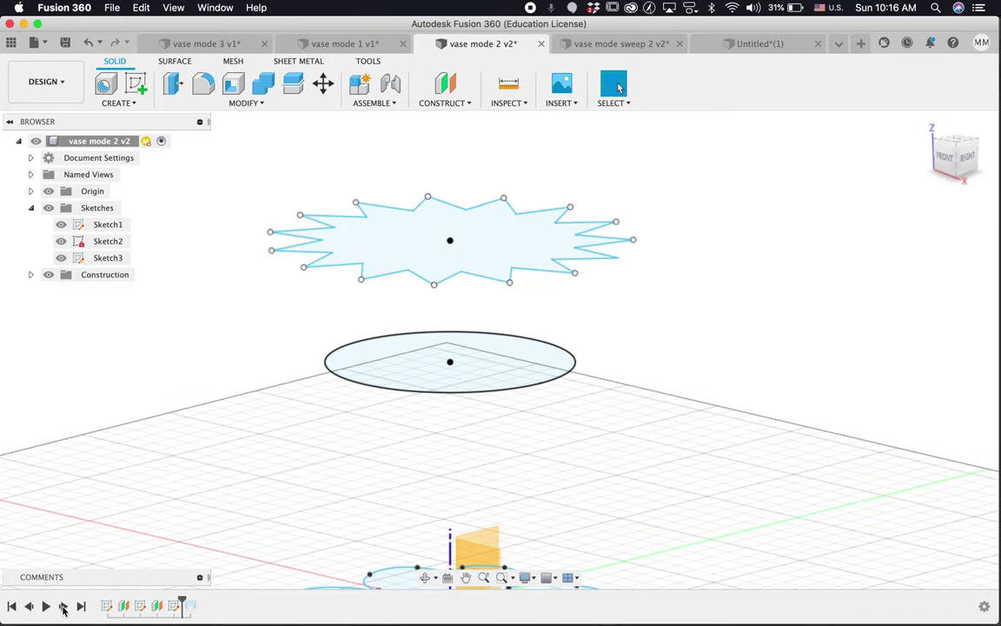
scroll(293, 435, "down", 4)
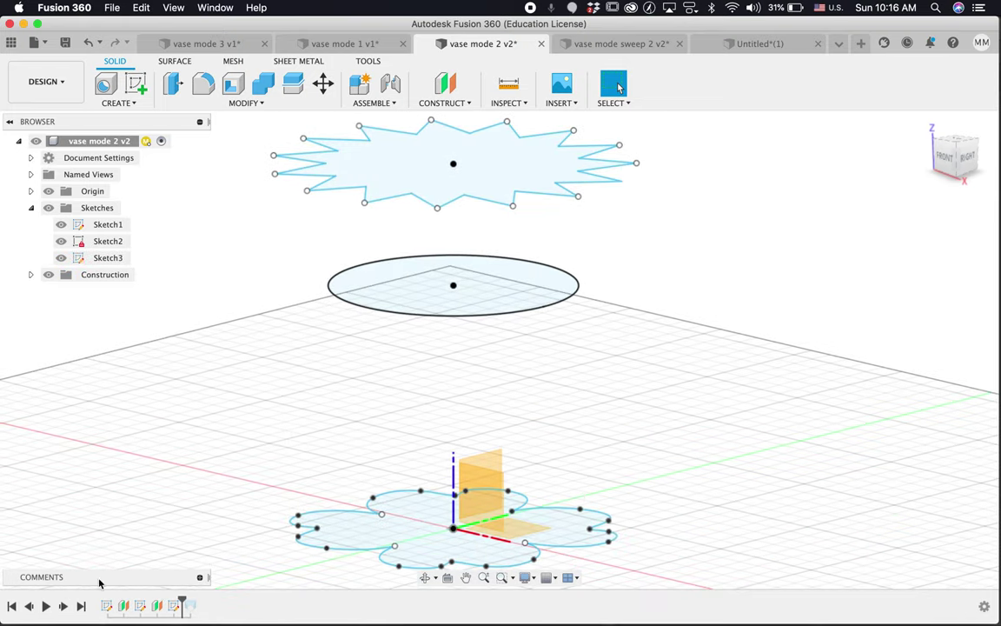
left_click(65, 606)
left_click(607, 419)
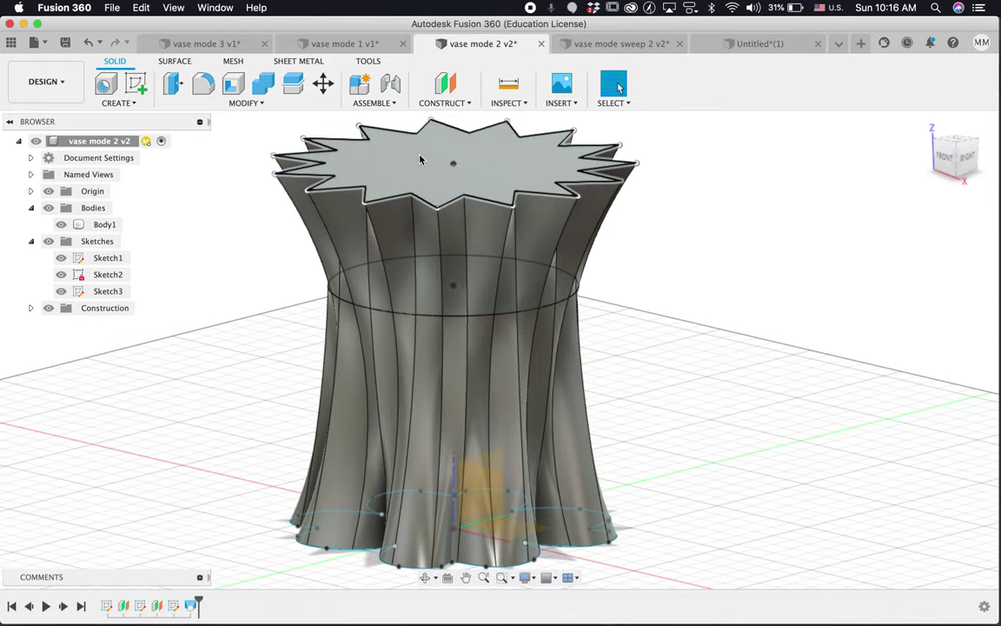
Step: Examine the vase mode 1 design with its timeline rolled back, and look at the twisted vase in vase mode sweep 2
left_click(333, 43)
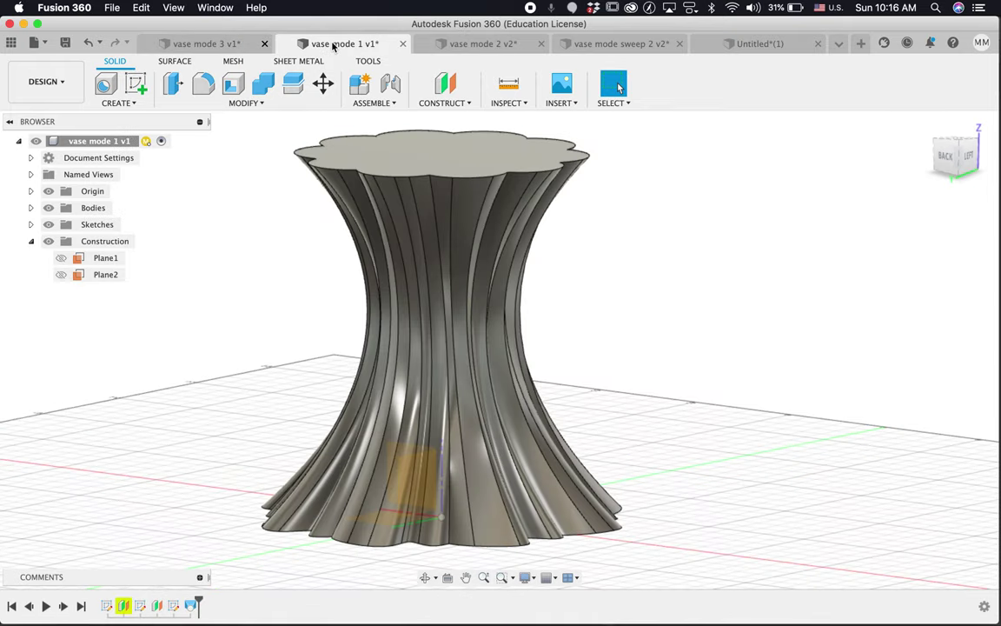
mouse_move(202, 604)
left_mouse_down()
mouse_move(196, 595)
mouse_move(147, 598)
left_mouse_up()
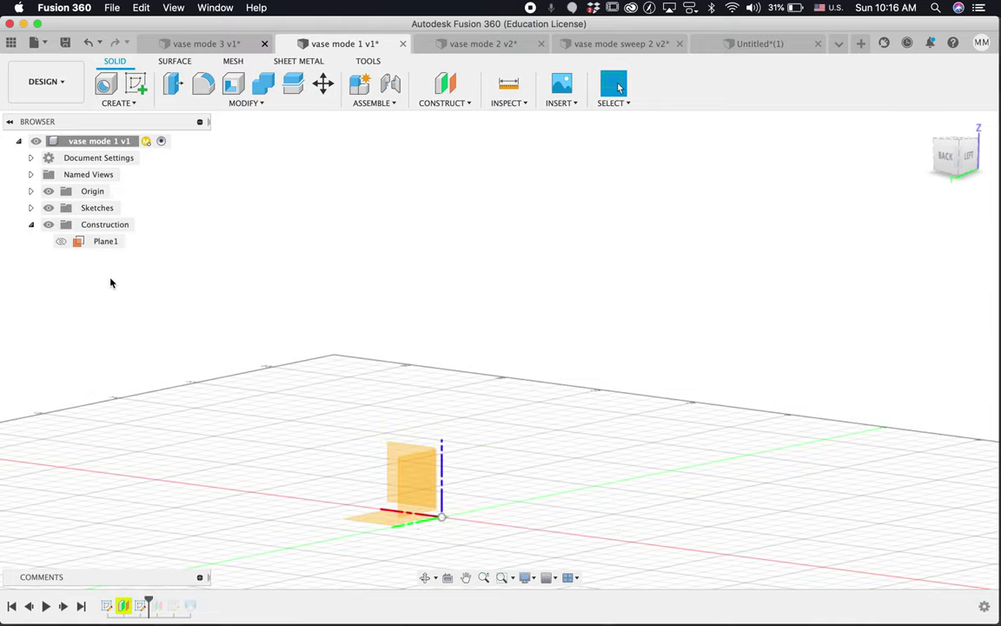
left_click(597, 45)
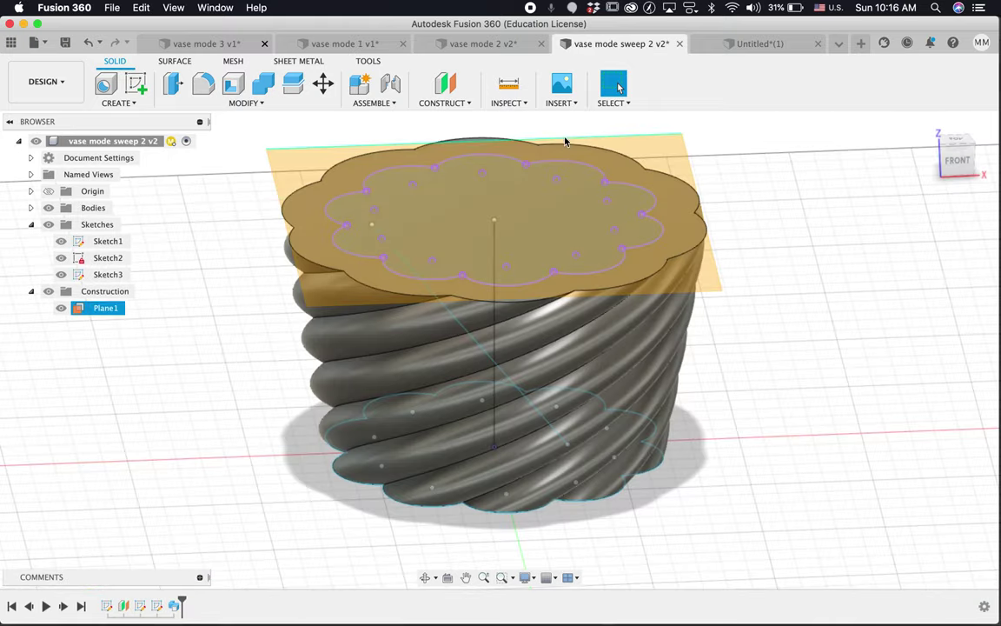
left_click(749, 43)
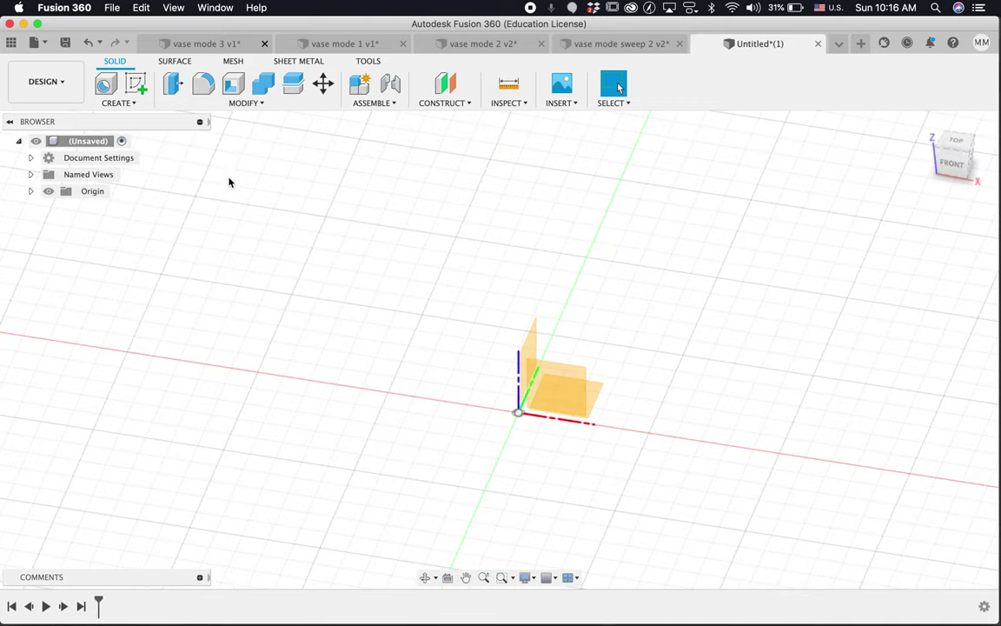
left_click(608, 43)
Step: In the empty untitled design, sketch a circle about 4 cm in diameter on the horizontal XY plane, centred about 5 cm up the Y axis
left_click(771, 45)
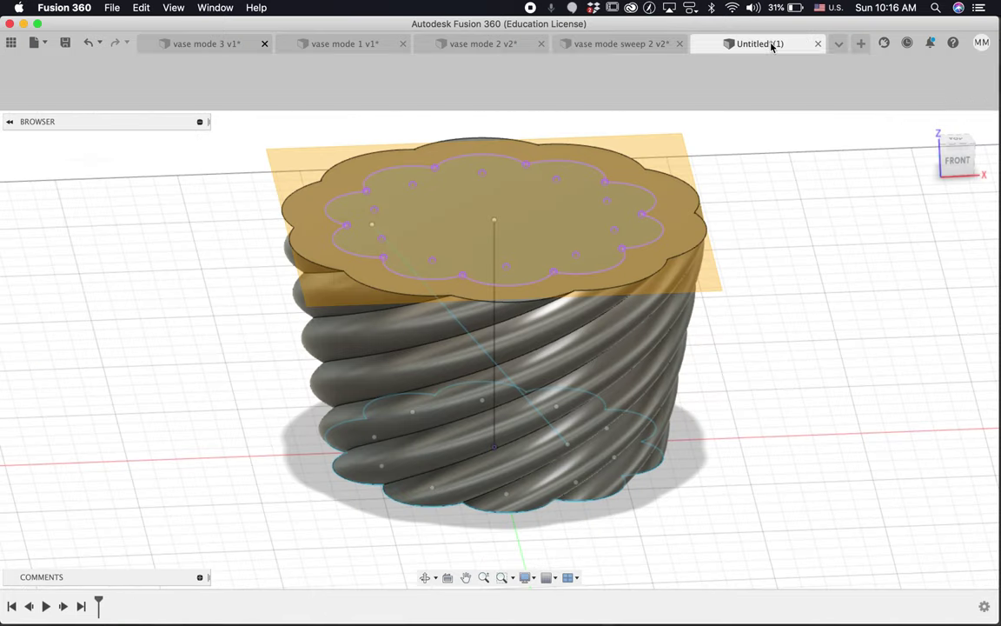
left_click(135, 82)
left_click(571, 383)
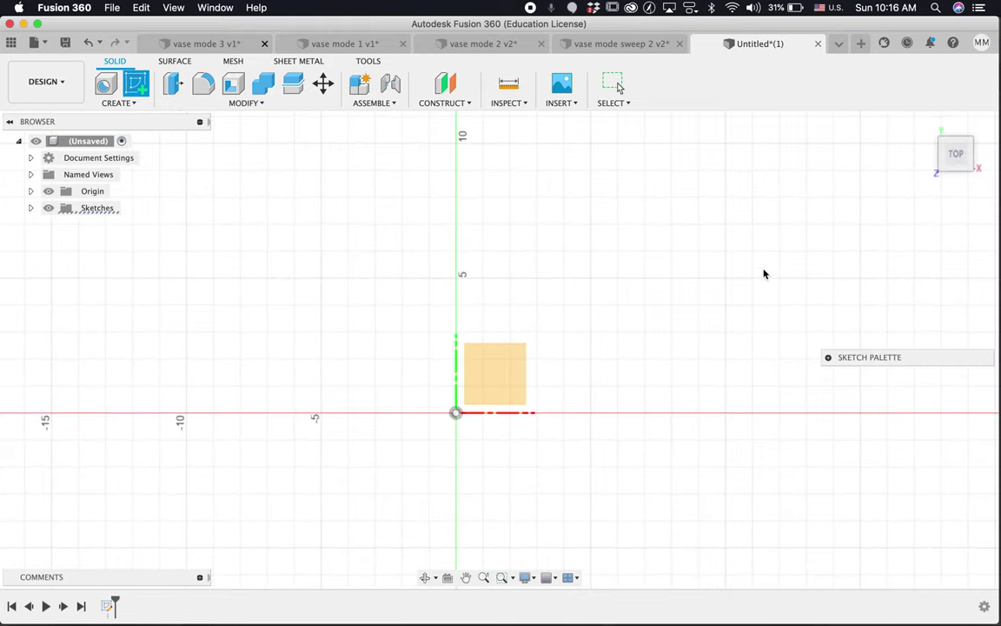
left_click(166, 85)
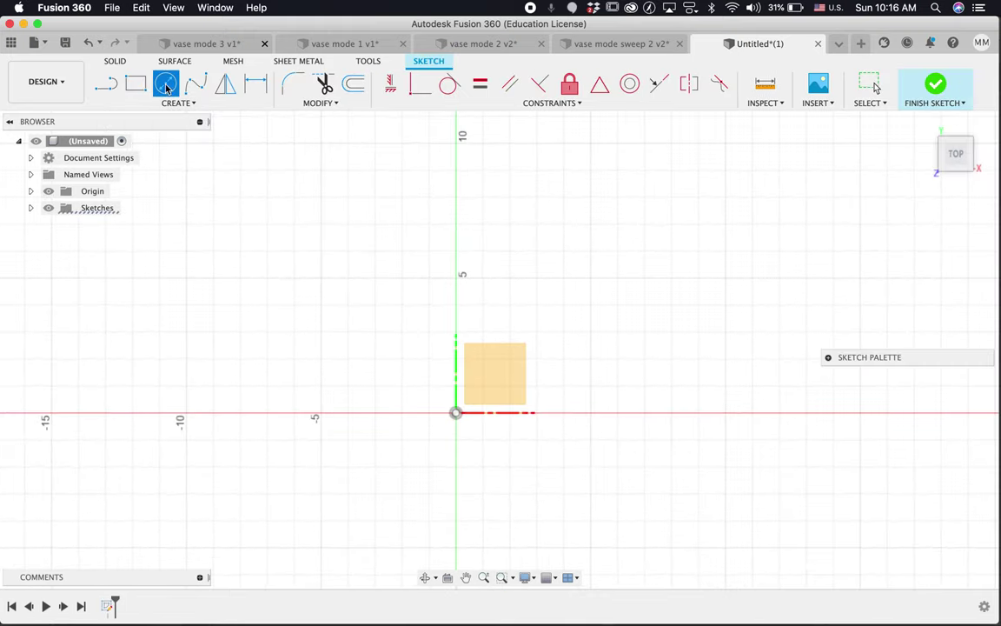
left_click(458, 278)
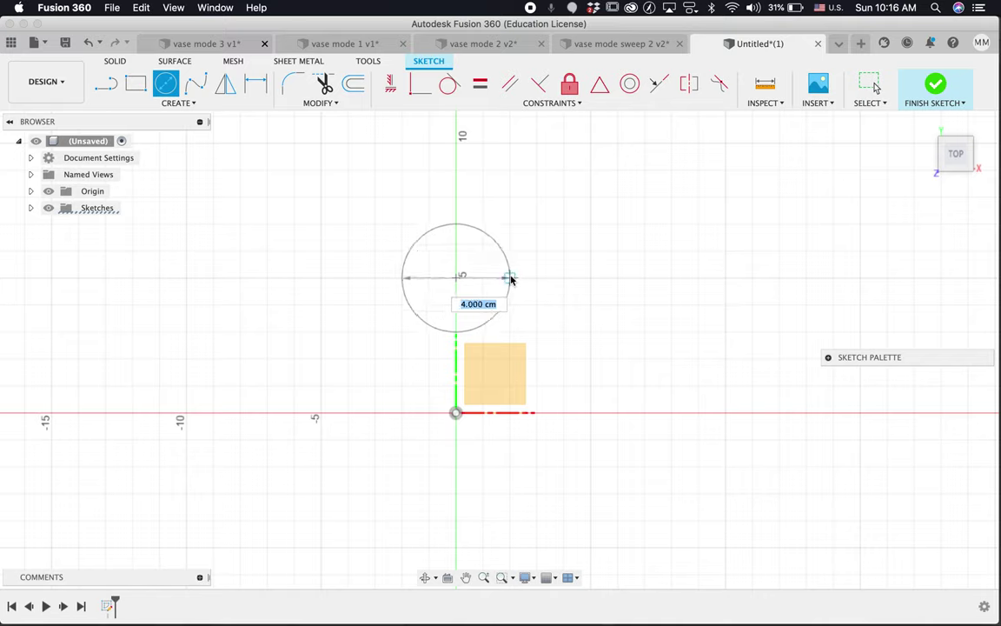
left_click(514, 285)
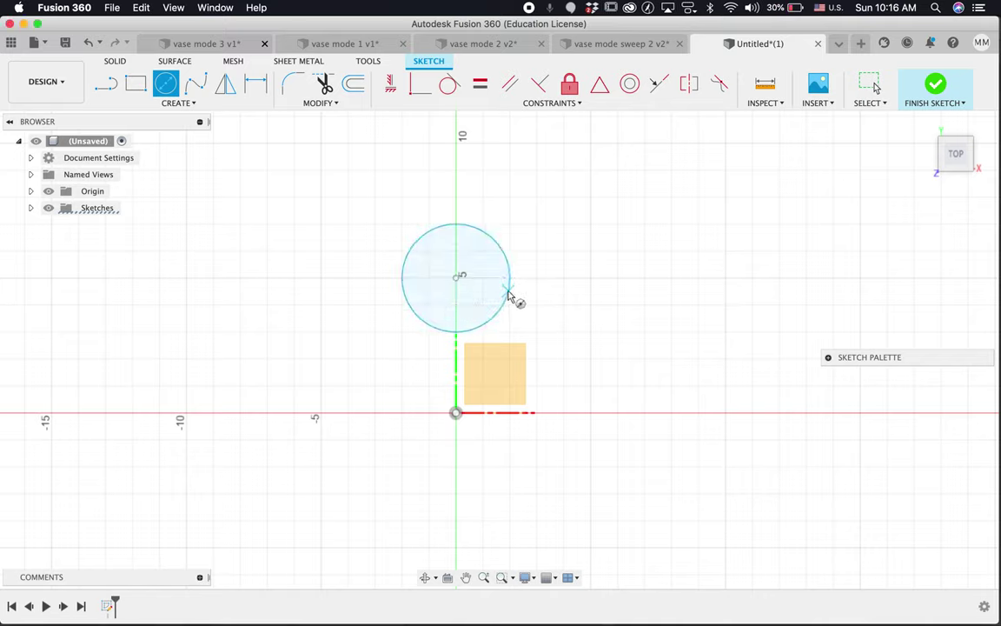
Step: Sketch three smaller circles descending from the large circle toward the X axis, centred about (2, 5), (2.9, 4.3) and (4, 3) cm
left_click(510, 278)
left_click(531, 298)
left_click(563, 331)
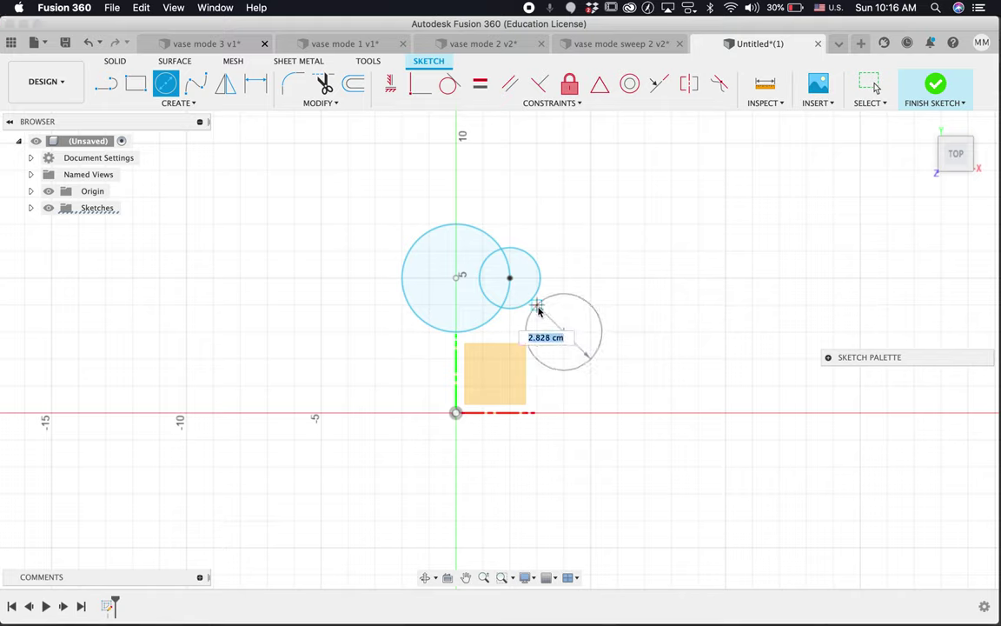
left_click(541, 315)
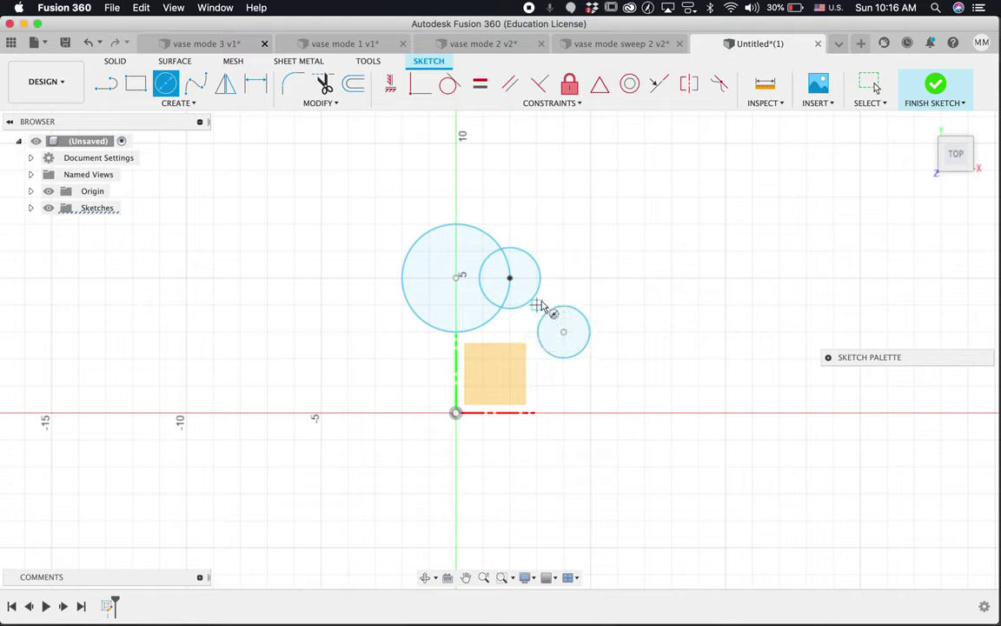
left_click(534, 295)
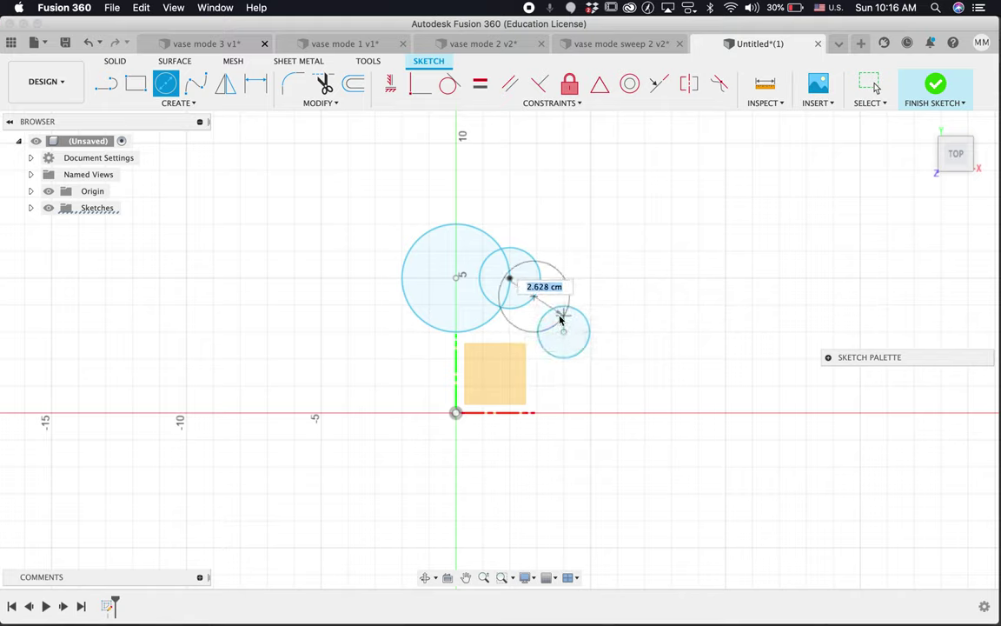
left_click(556, 318)
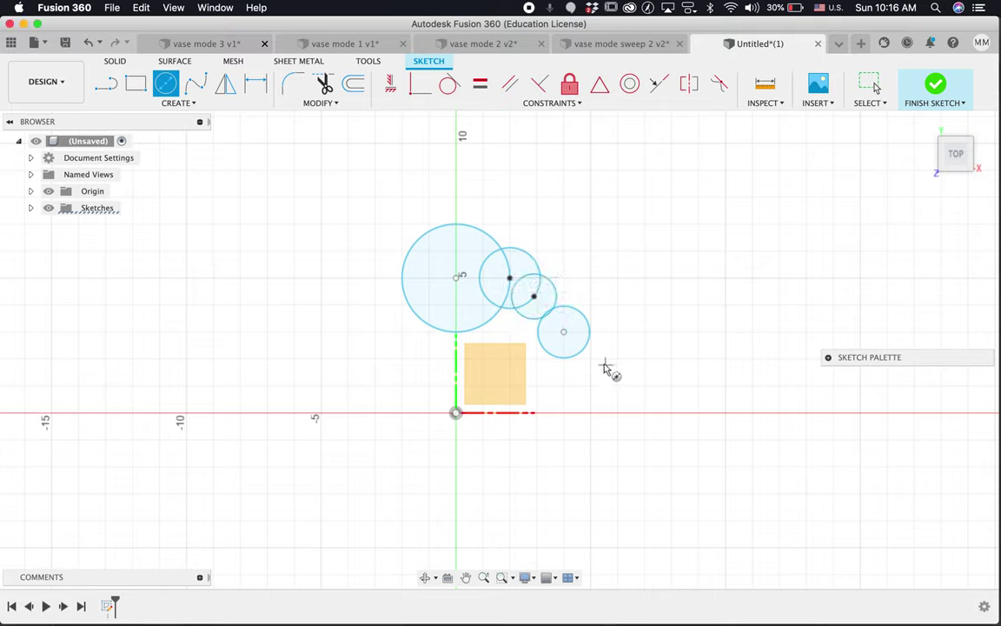
left_click(580, 348)
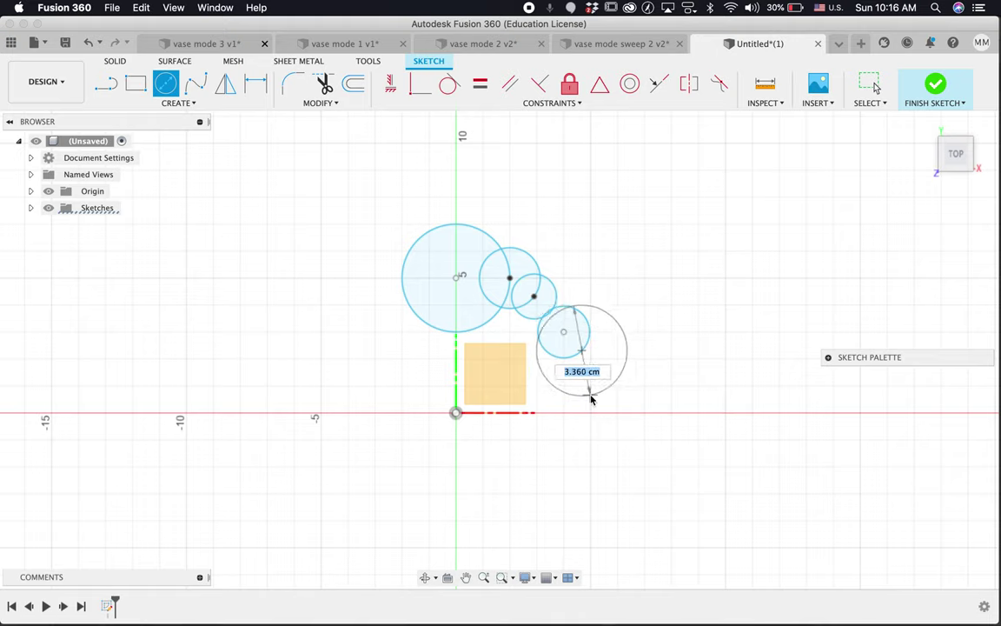
key("Escape")
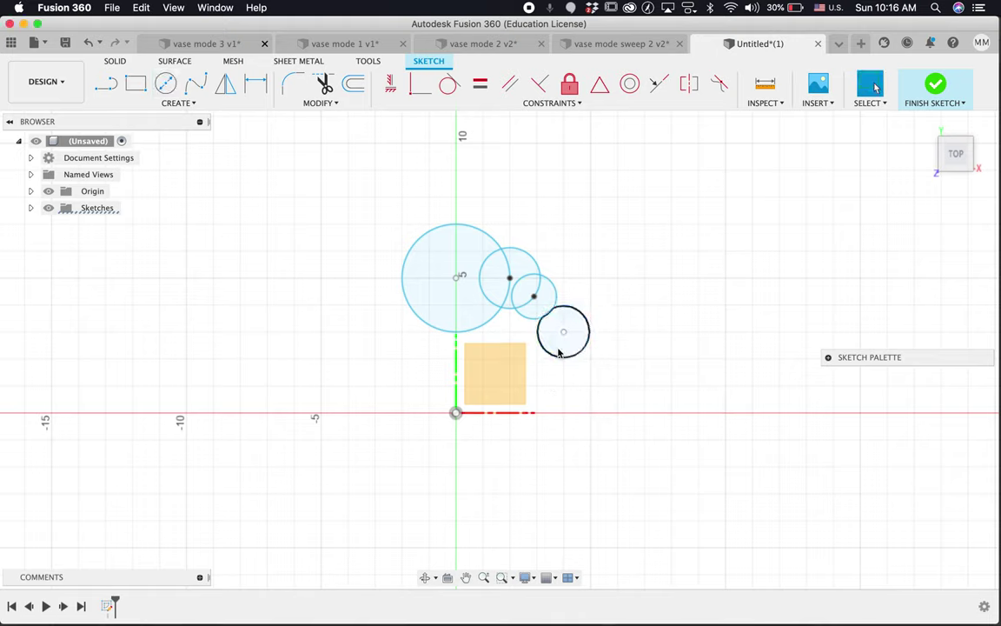
Step: Draw a 3-point arc from the lowest circle's bottom edge to the X axis at about 5 cm, bulging outward
left_click(183, 102)
mouse_move(156, 168)
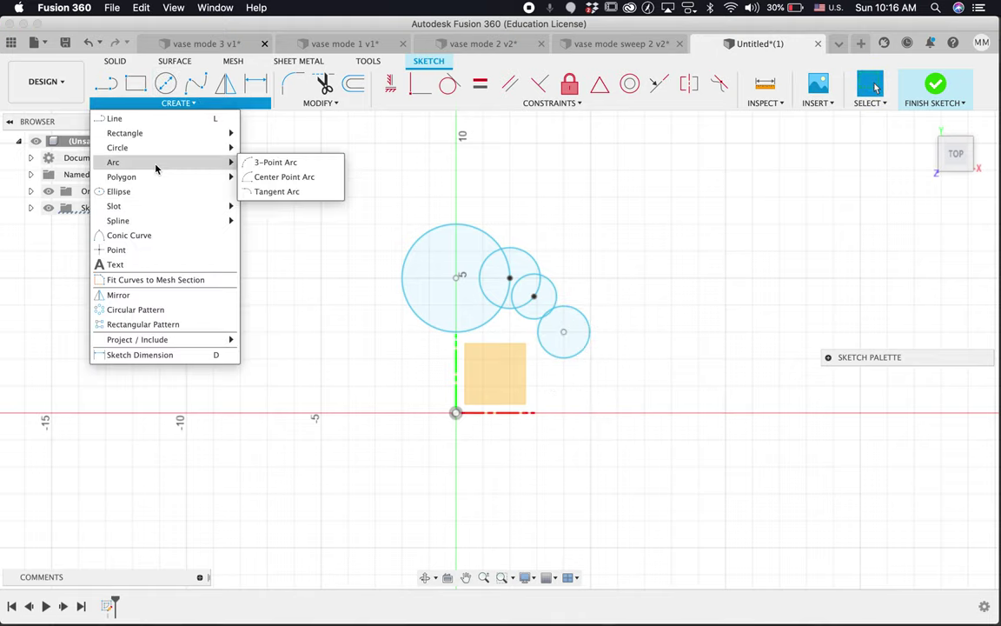
left_click(261, 161)
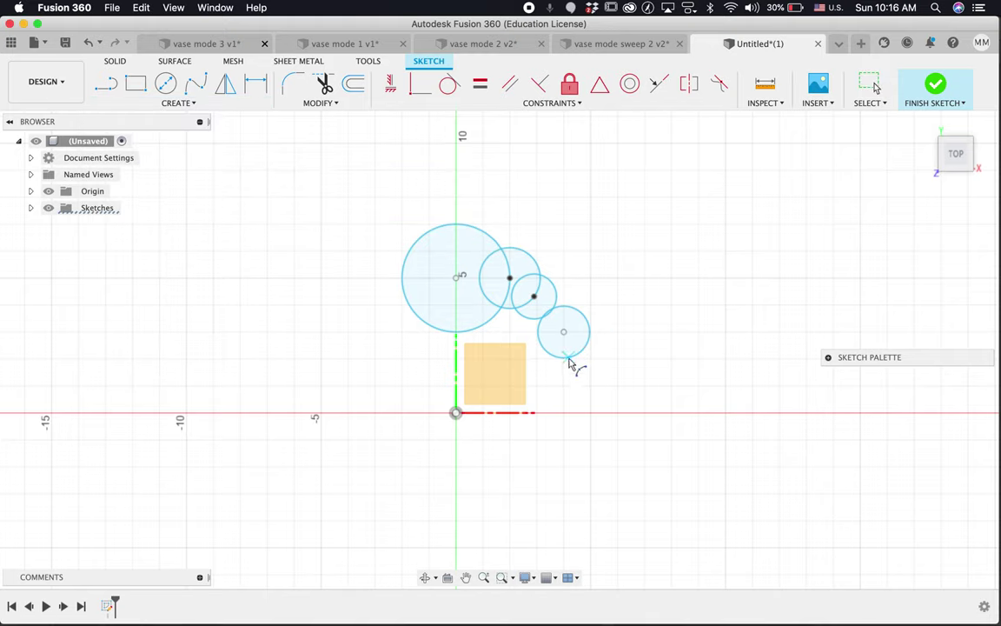
left_click(566, 358)
left_click(592, 412)
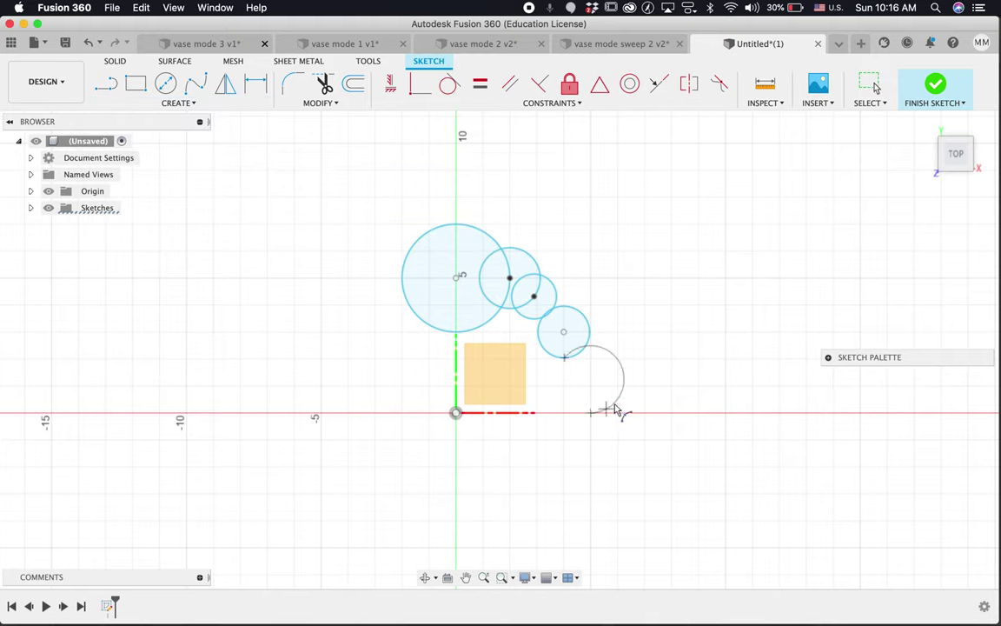
left_click(624, 399)
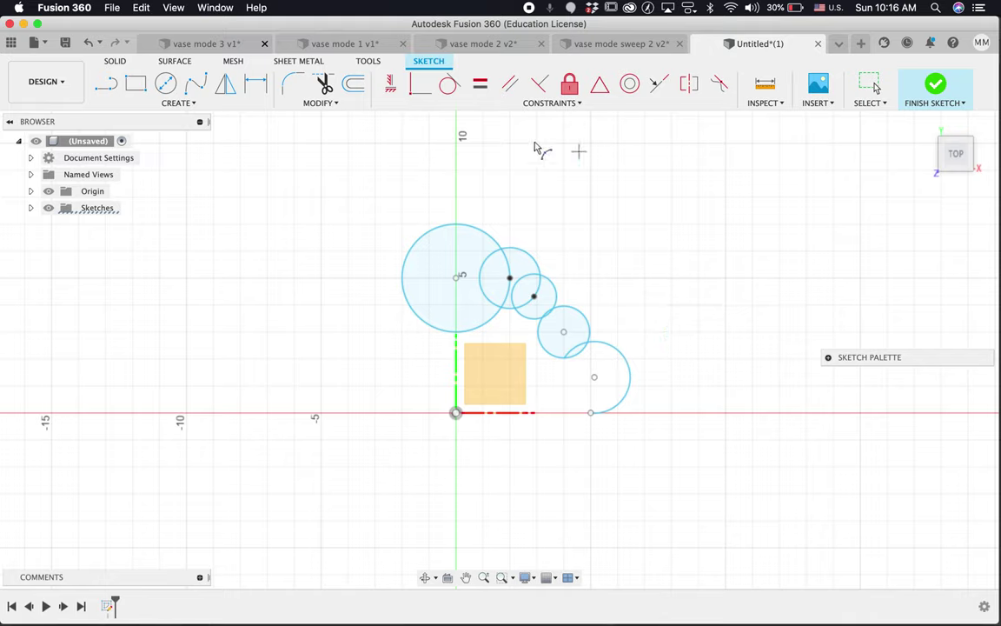
Step: Trim the overlapping and inner parts of the circles so their outer edges form one scalloped curve
left_click(325, 84)
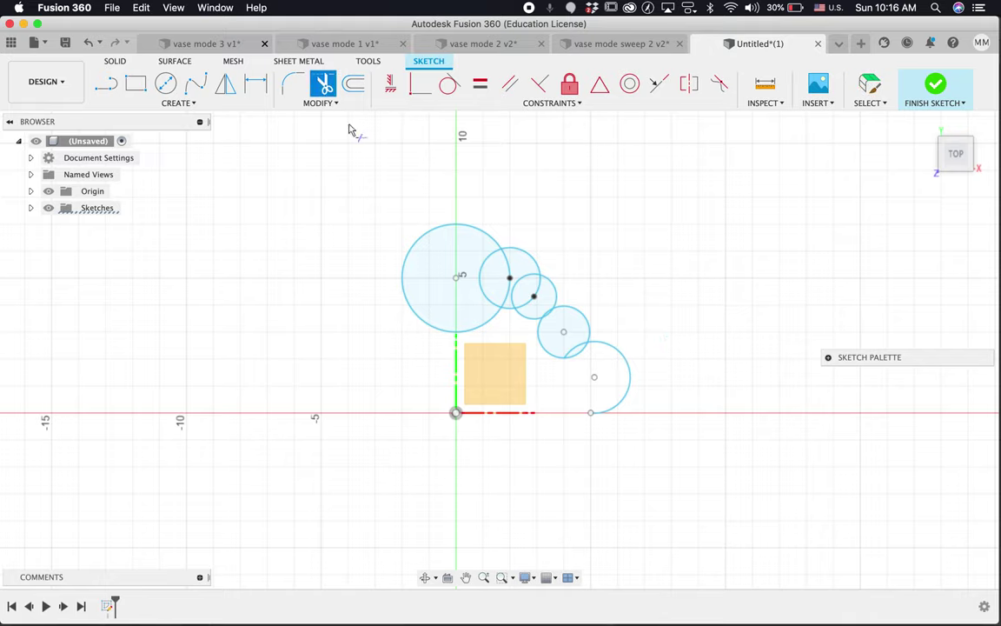
left_click(492, 305)
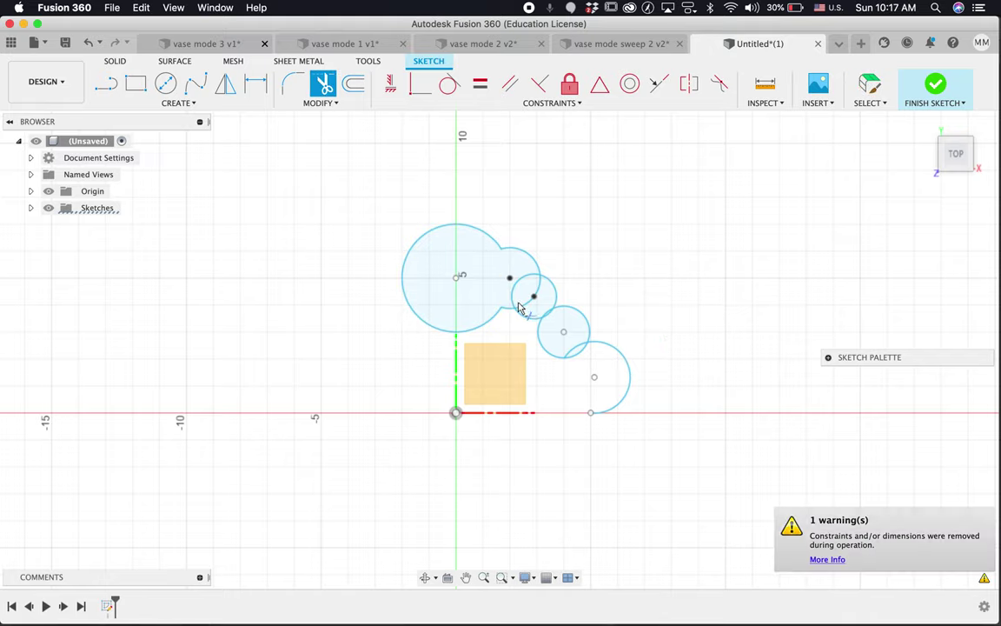
left_click(522, 305)
left_click(512, 297)
left_click(510, 311)
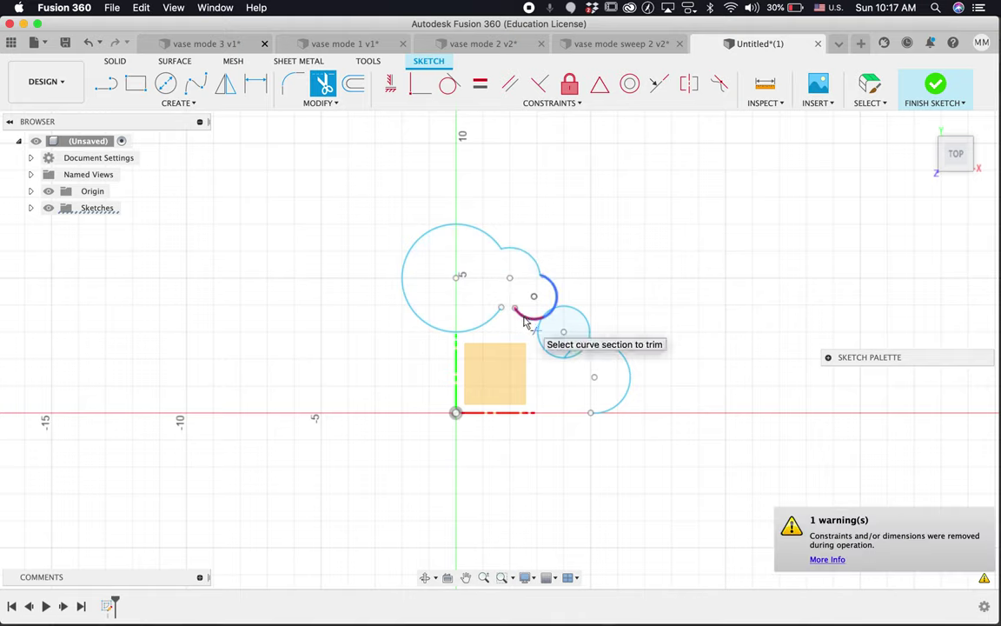
left_click(524, 322)
left_click(550, 321)
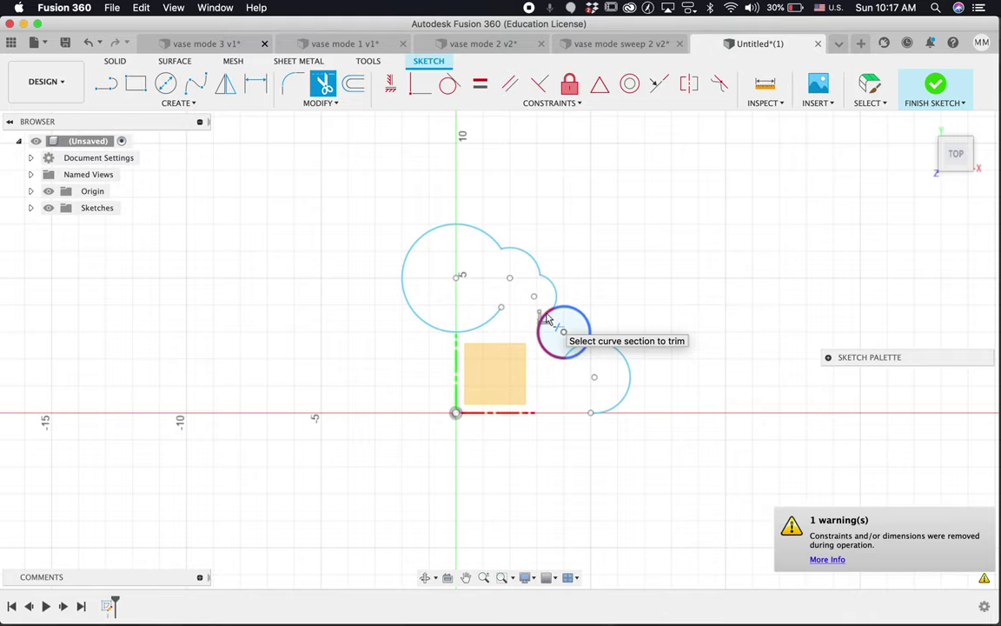
left_click(543, 331)
left_click(577, 357)
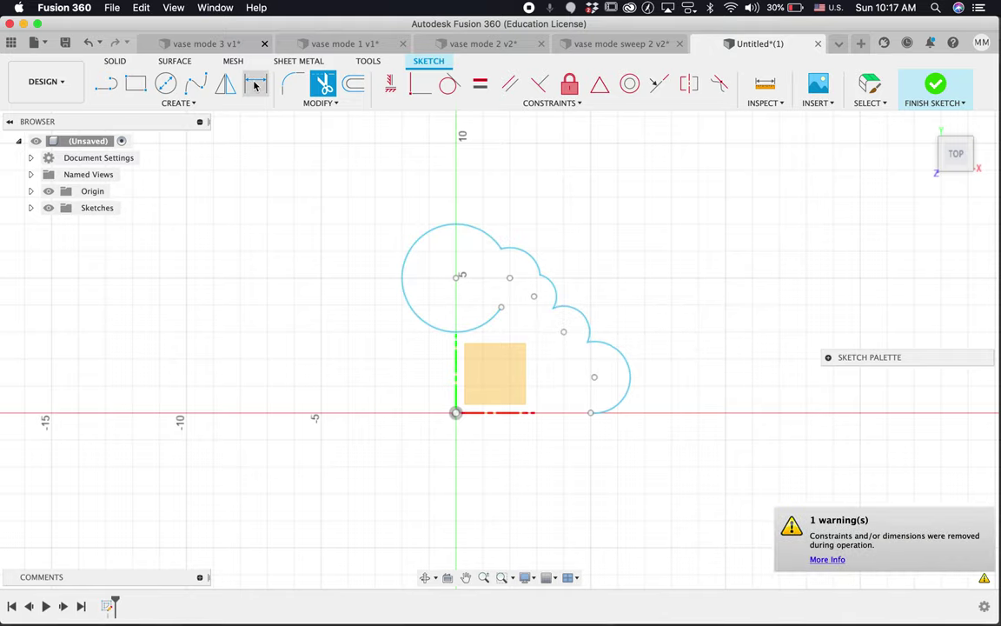
Step: Place a sketch point where the large circle's top meets the Y axis, about 7 cm above the origin
left_click(184, 103)
left_click(115, 250)
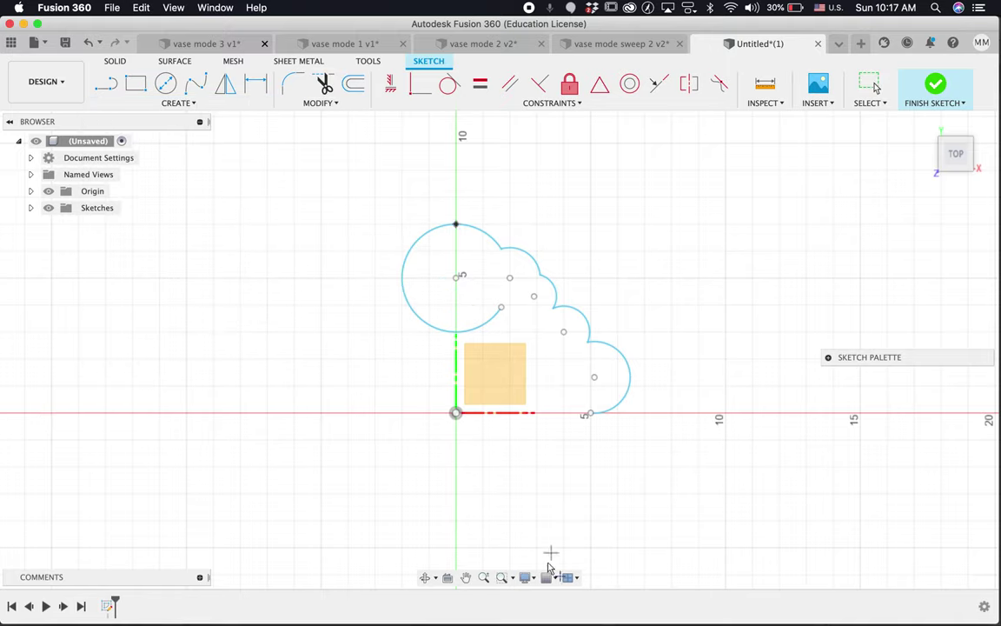
left_click(547, 577)
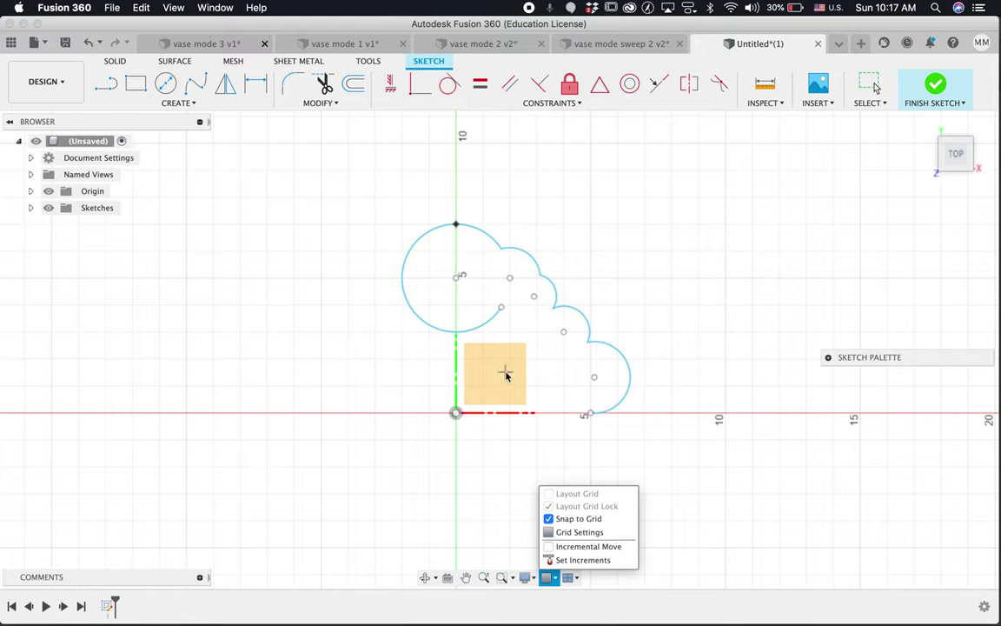
left_click(513, 485)
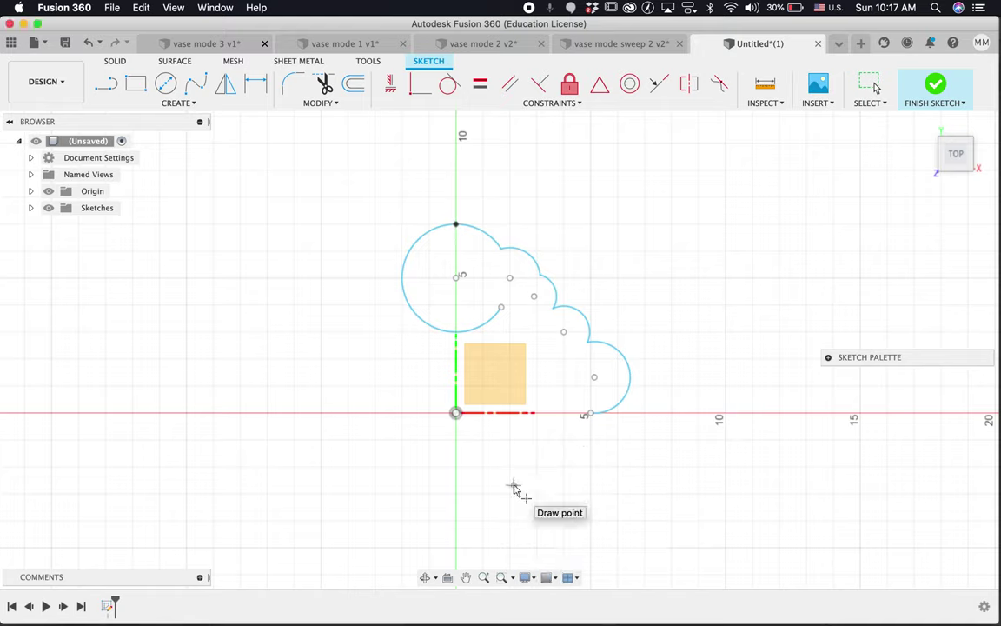
key("Escape")
Step: Trim away the large circle and replace it with an outward-bulging 3-point arc from the scalloped curve's open end to the Y-axis point
left_click(323, 83)
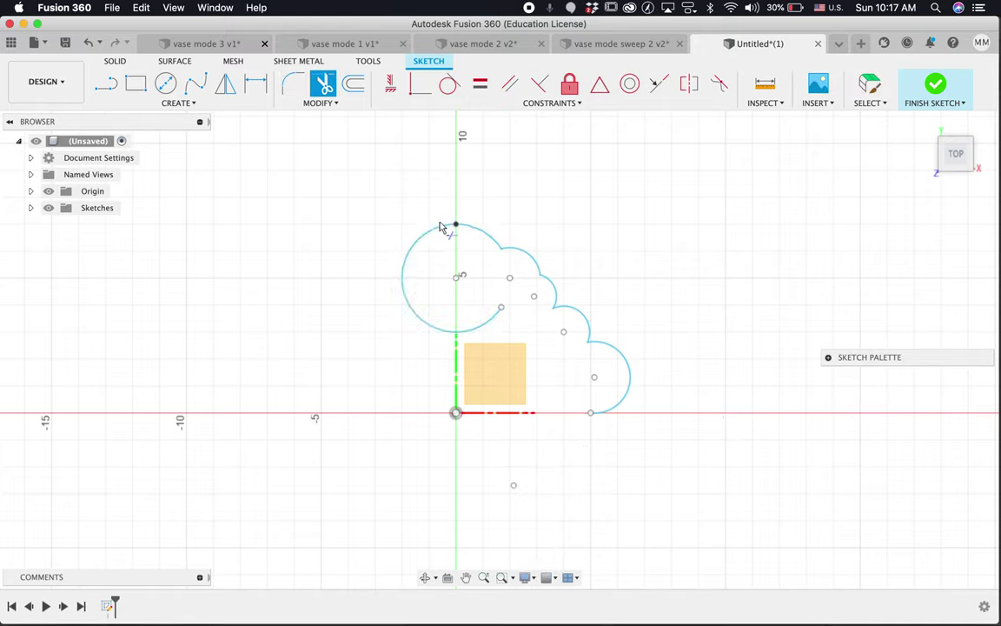
left_click(467, 337)
left_click(187, 102)
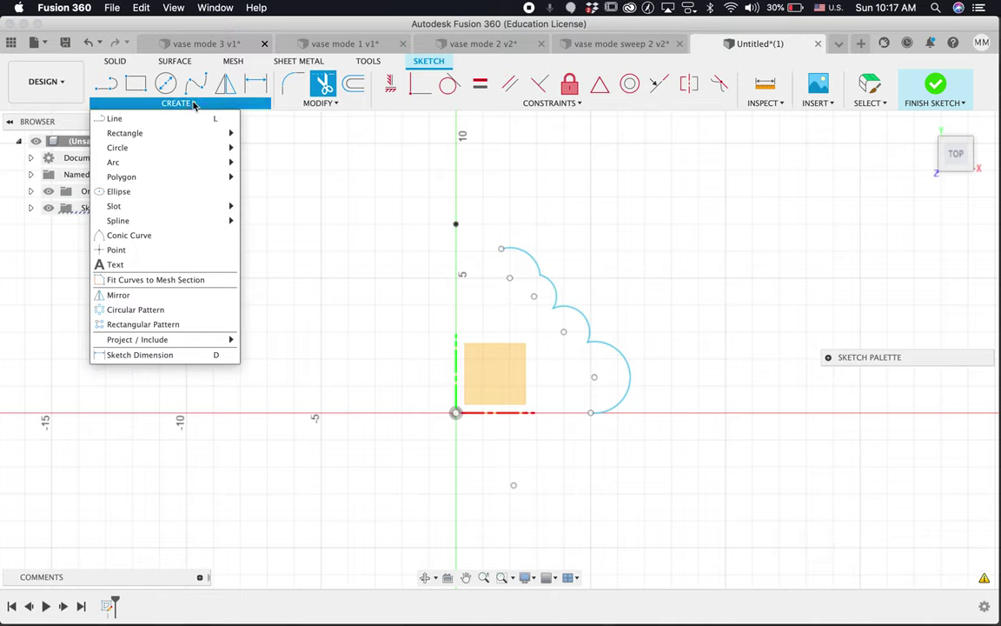
mouse_move(152, 165)
left_click(259, 163)
left_click(501, 248)
left_click(455, 224)
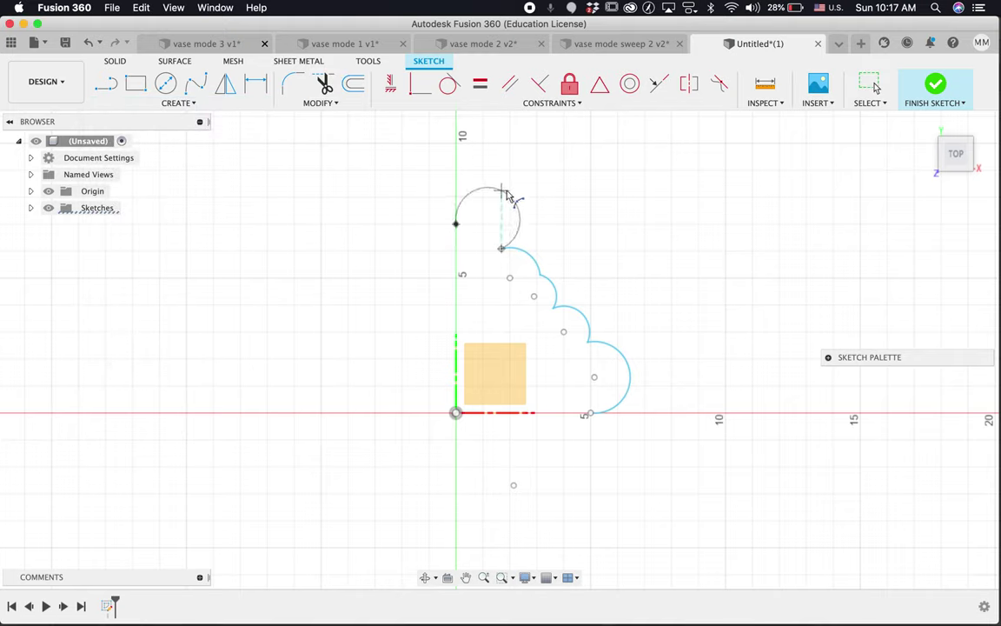
left_click(496, 212)
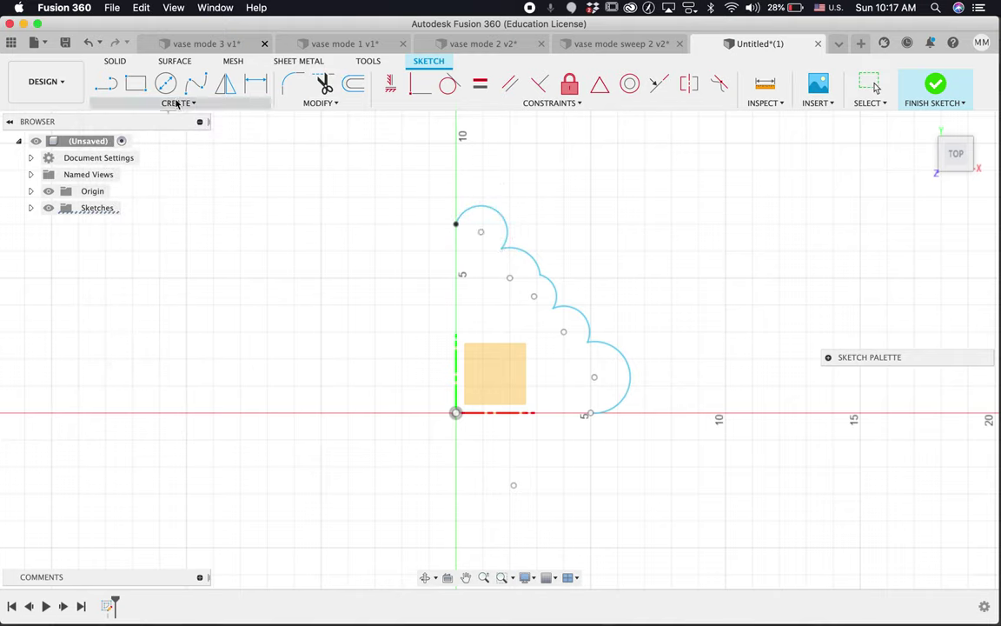
Step: Circular-pattern the five scallop arcs fully around the origin with a quantity of 6
left_click(178, 103)
left_click(167, 310)
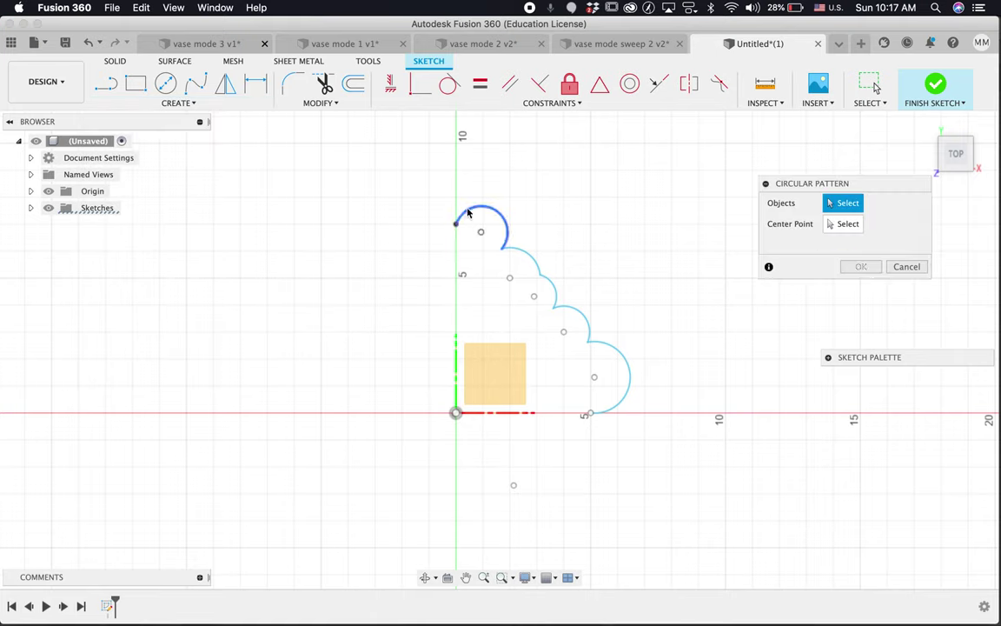
left_click(535, 264)
left_click(506, 227)
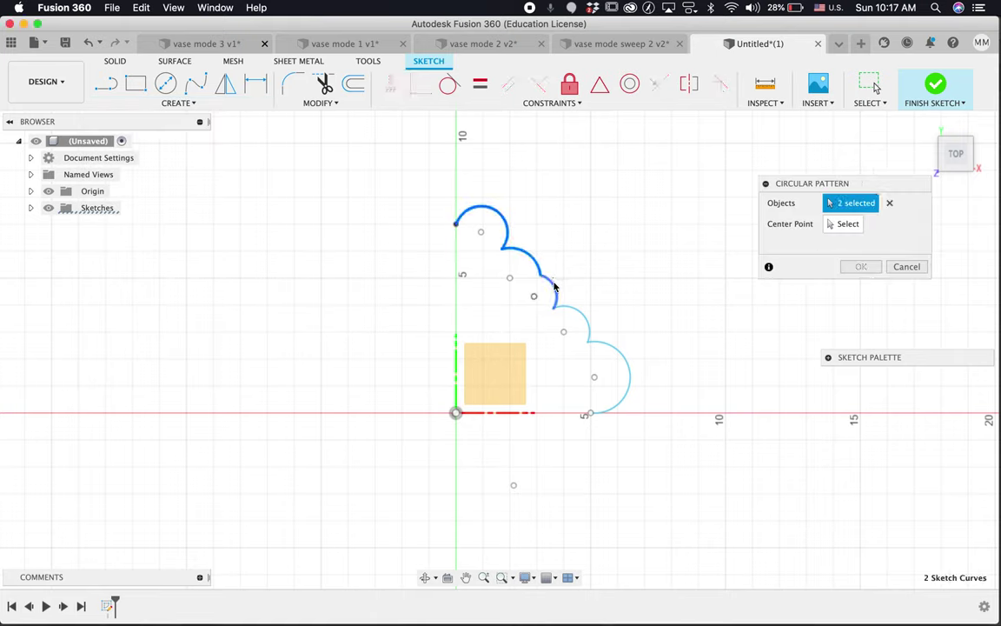
left_click(555, 288)
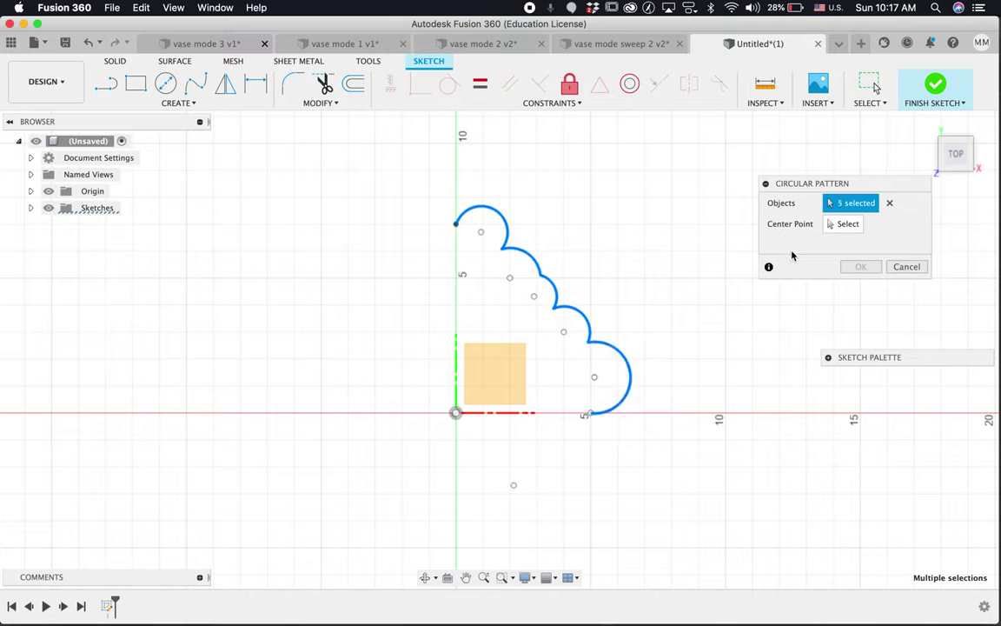
left_click(843, 226)
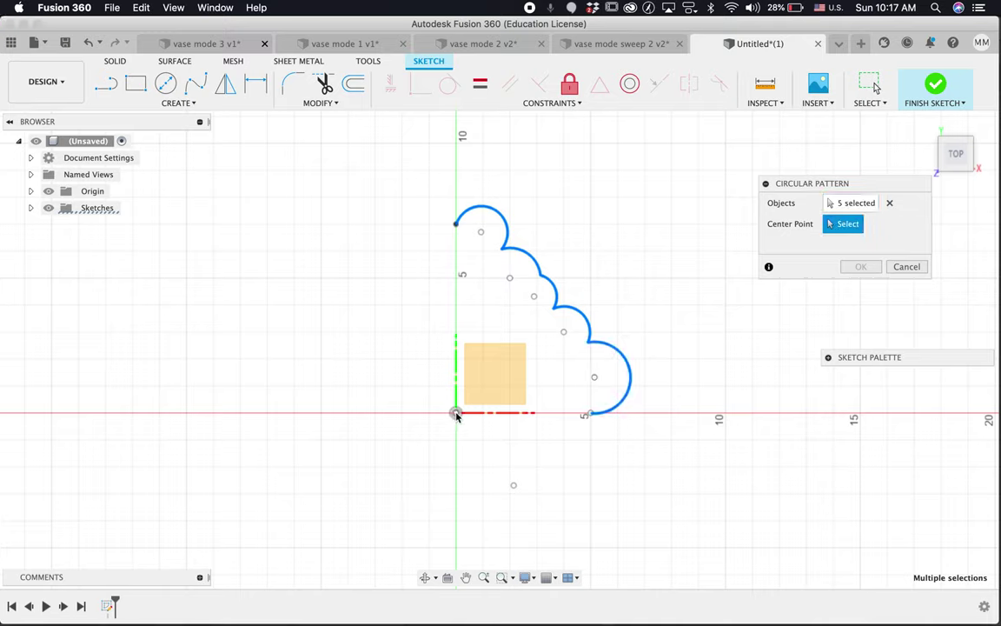
left_click(455, 413)
left_click(905, 283)
left_click(905, 283)
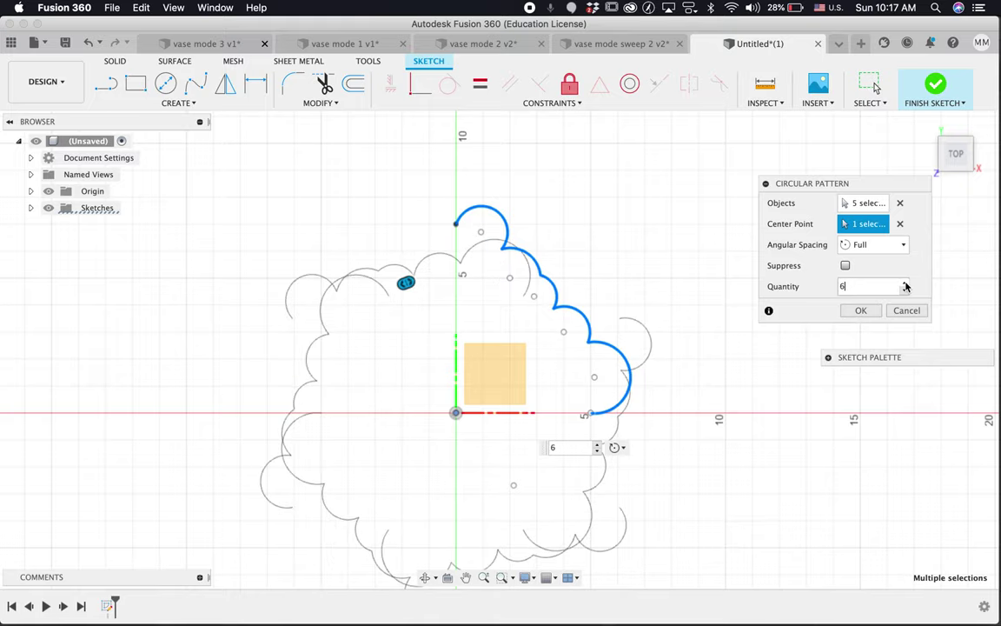
left_click(872, 312)
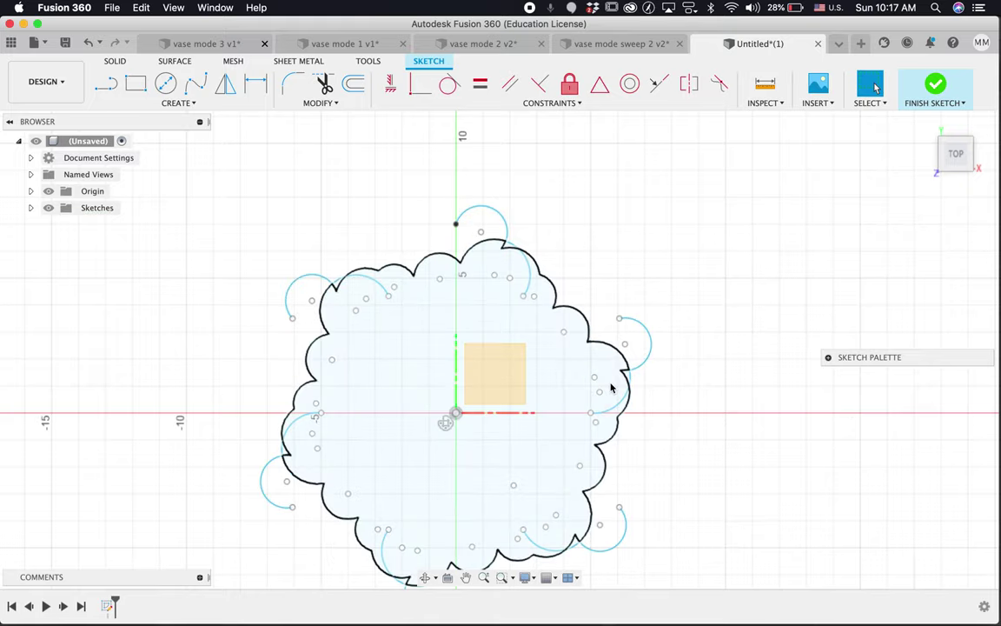
Step: Trim the stray arc pieces outside and inside the patterned scalloped profile at its upper-left and top lobes
middle_click_drag(610, 387, 607, 347)
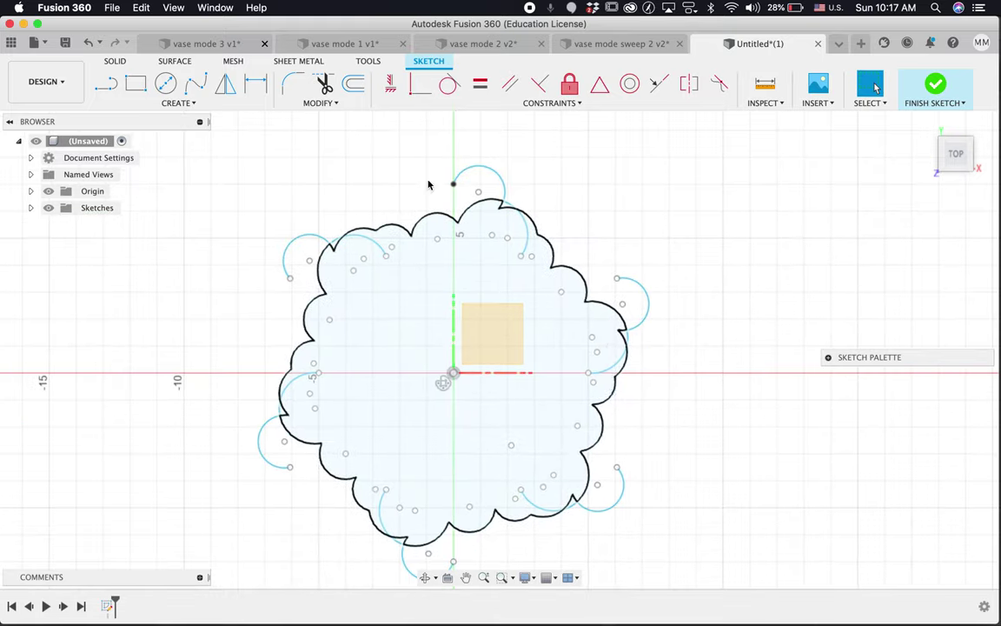
left_click(289, 246)
left_click(336, 246)
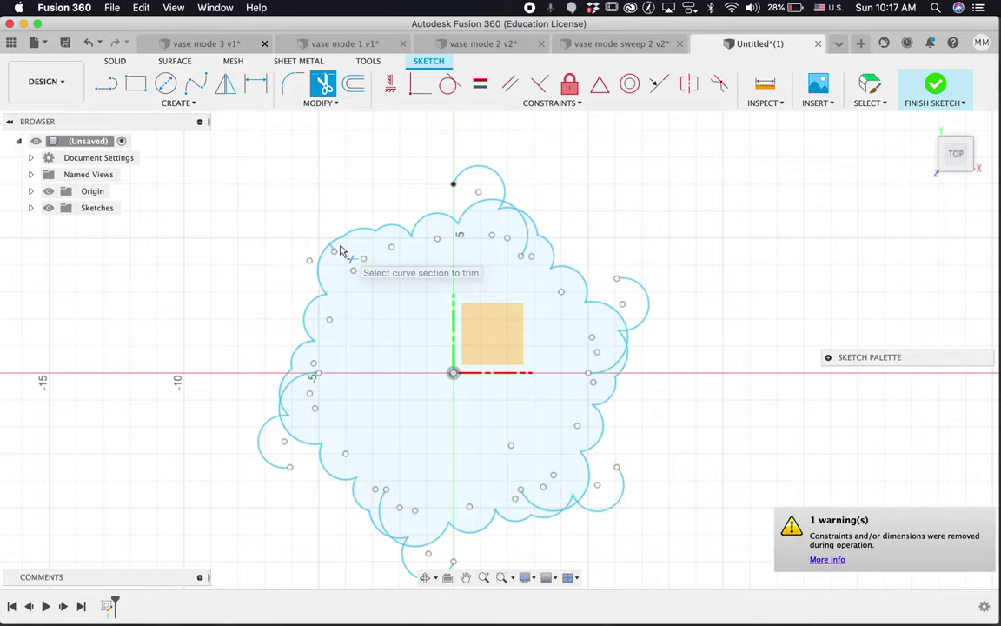
scroll(346, 272, "up", 3)
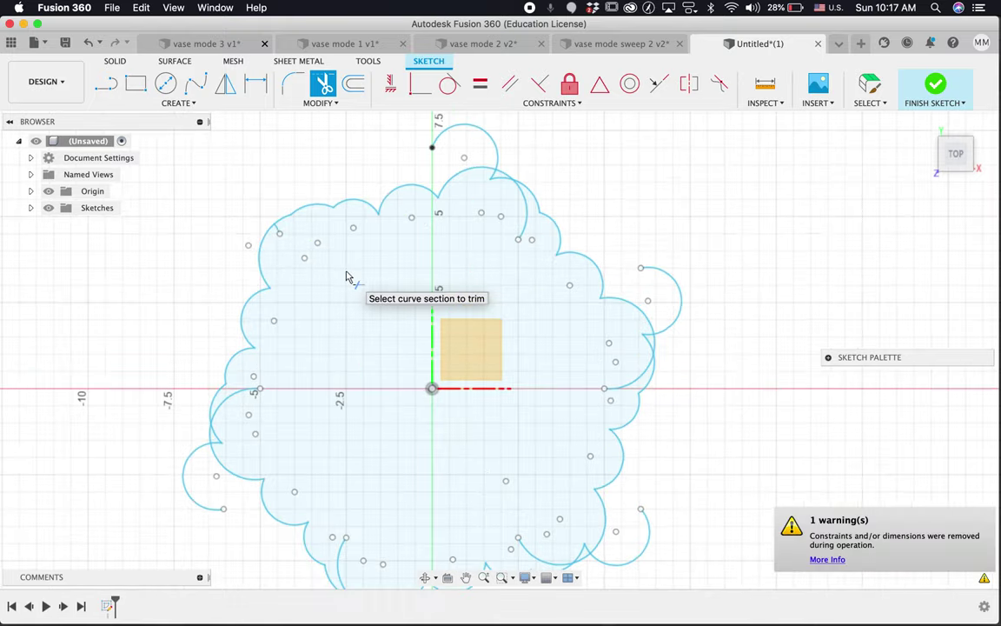
left_click(276, 227)
left_click(459, 126)
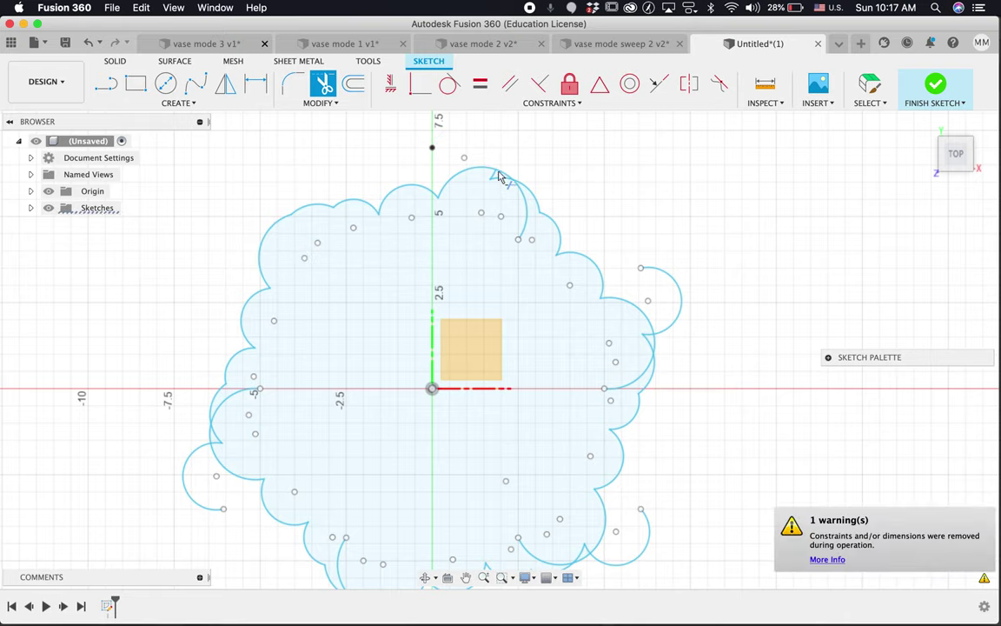
left_click(493, 176)
left_click(526, 212)
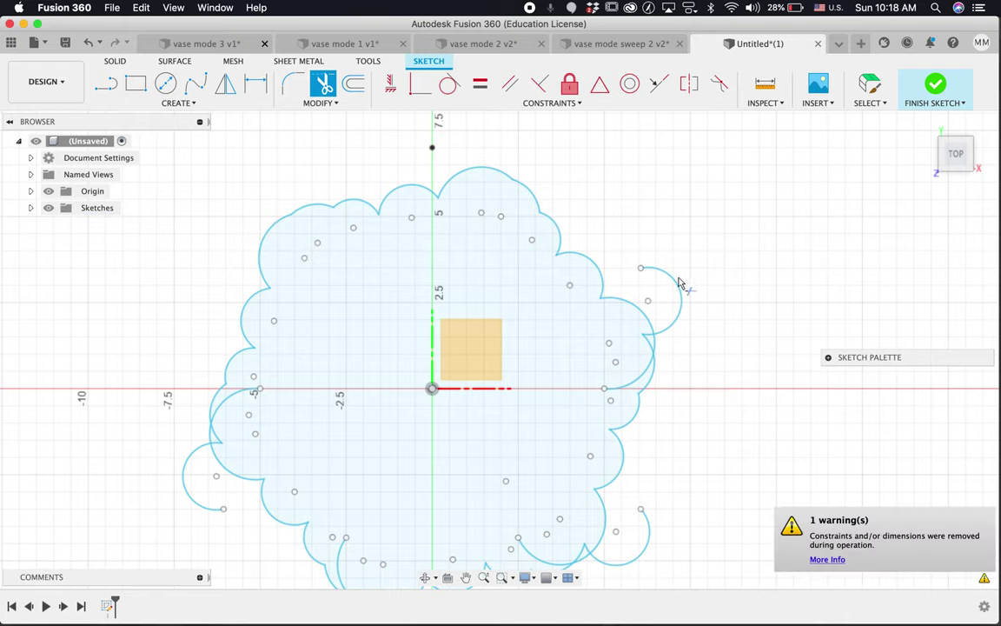
Step: Trim the protruding and inner overlapping arcs at the right and lower-right lobes of the scalloped profile
left_click(678, 287)
left_click(645, 358)
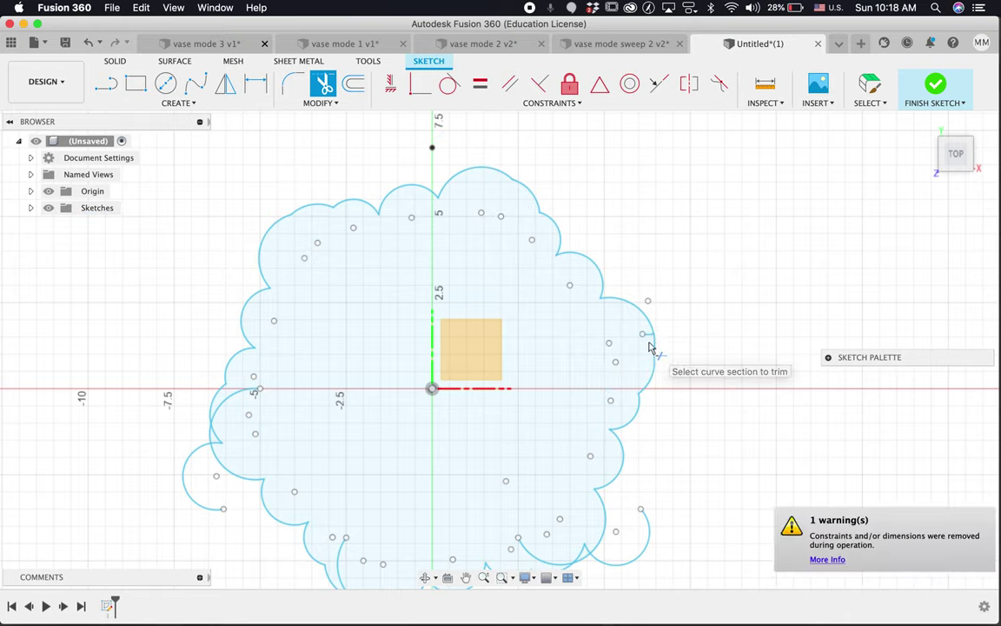
left_click(652, 342)
left_click(652, 342)
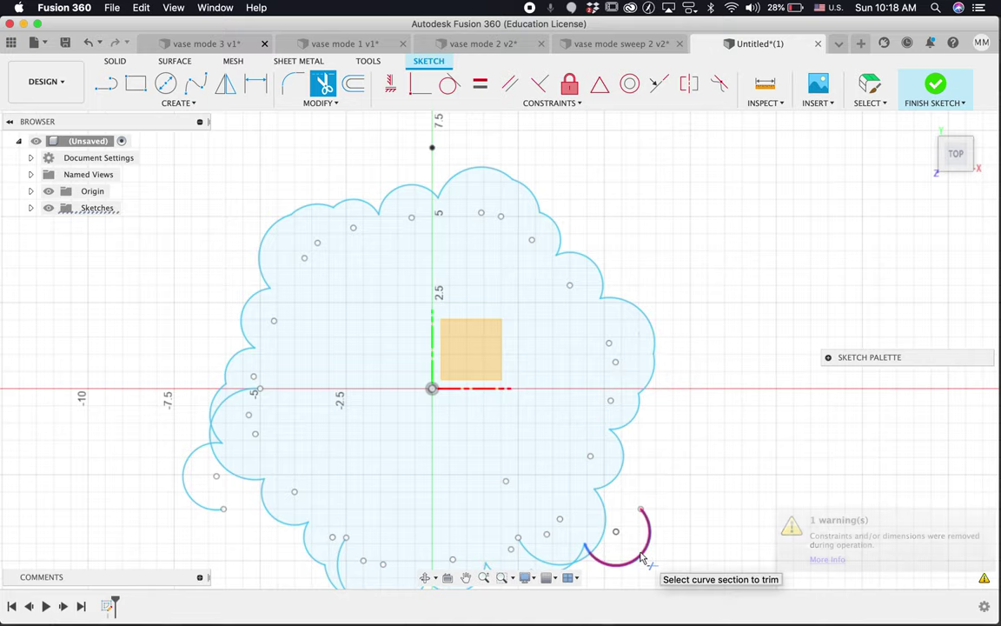
left_click(643, 558)
scroll(642, 558, "down", 3)
left_click(540, 491)
Step: Trim the overlapping arcs at the bottom and left lobes of the scalloped profile
left_click(365, 547)
left_click(335, 512)
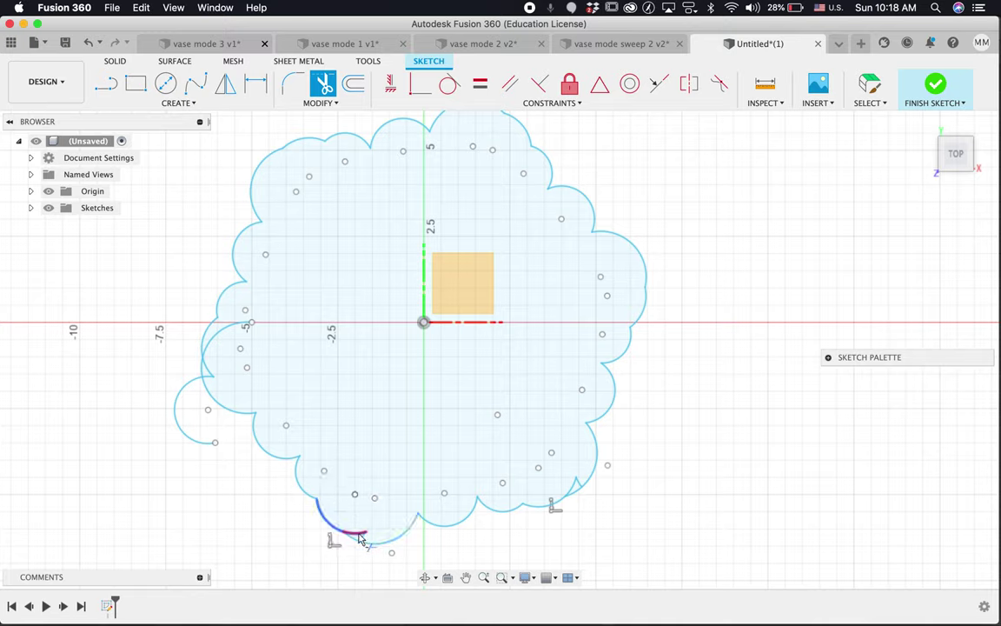
left_click(351, 528)
left_click(209, 440)
left_click(220, 339)
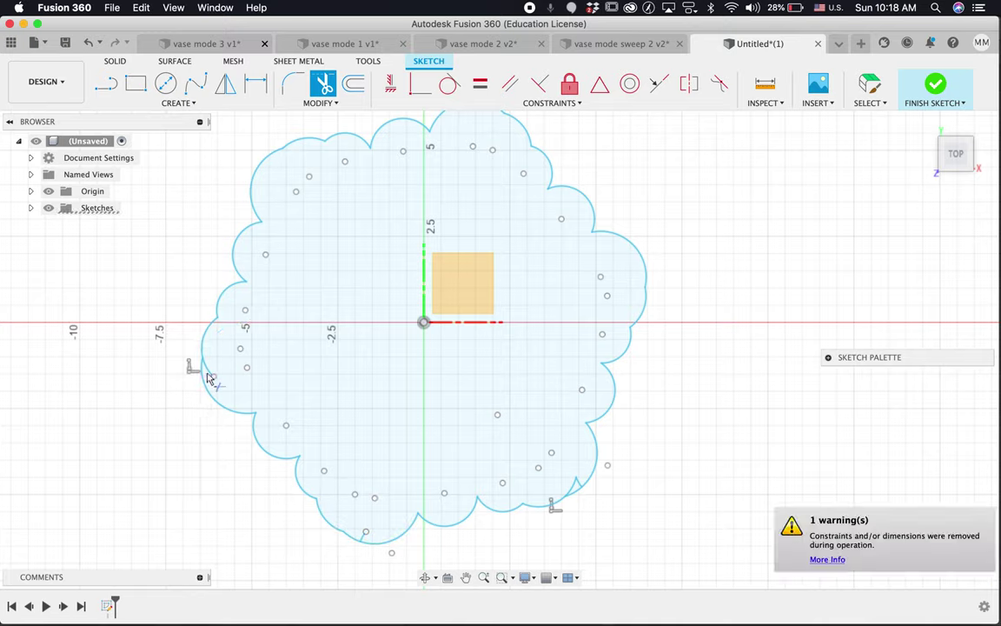
Step: Trim the leftover arc stubs at the lower-right and bottom lobes to clean up the closed outline, and finish the sketch
left_click(578, 487)
left_click(595, 474)
key("Escape")
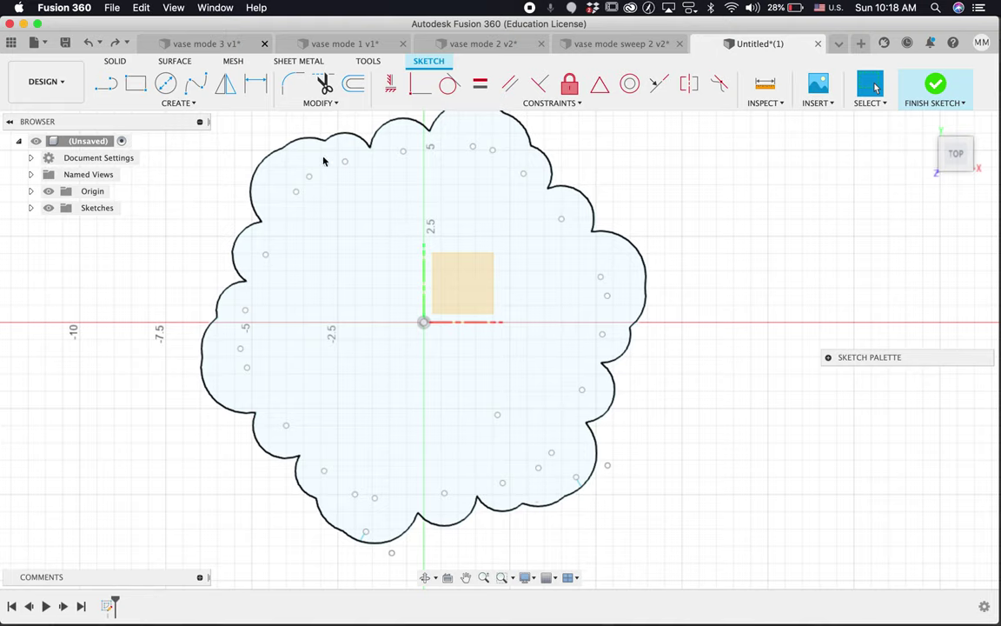
left_click(324, 82)
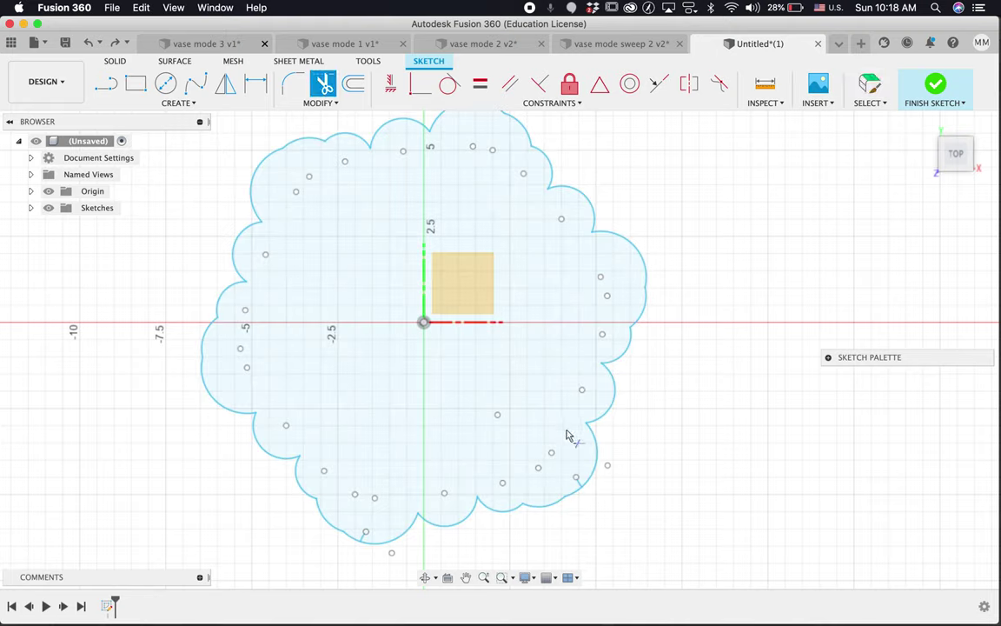
left_click(579, 485)
left_click(365, 537)
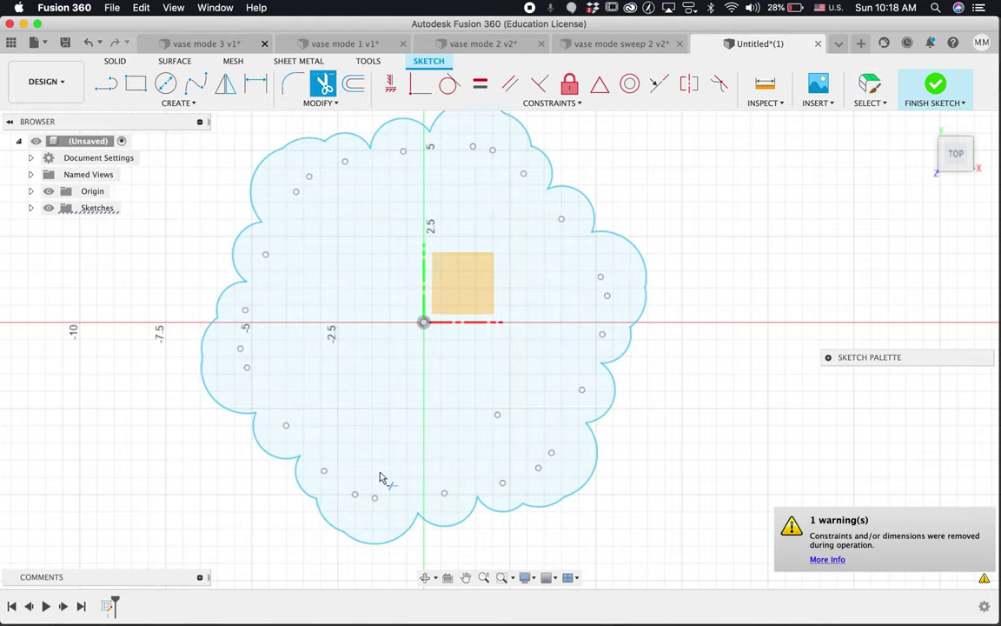
left_click(930, 86)
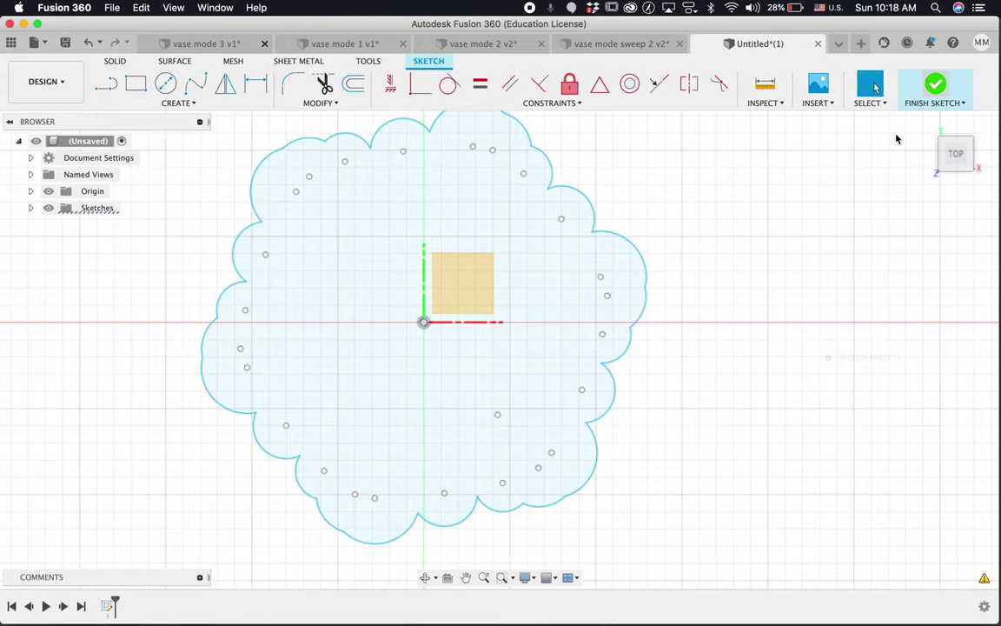
left_click(498, 354)
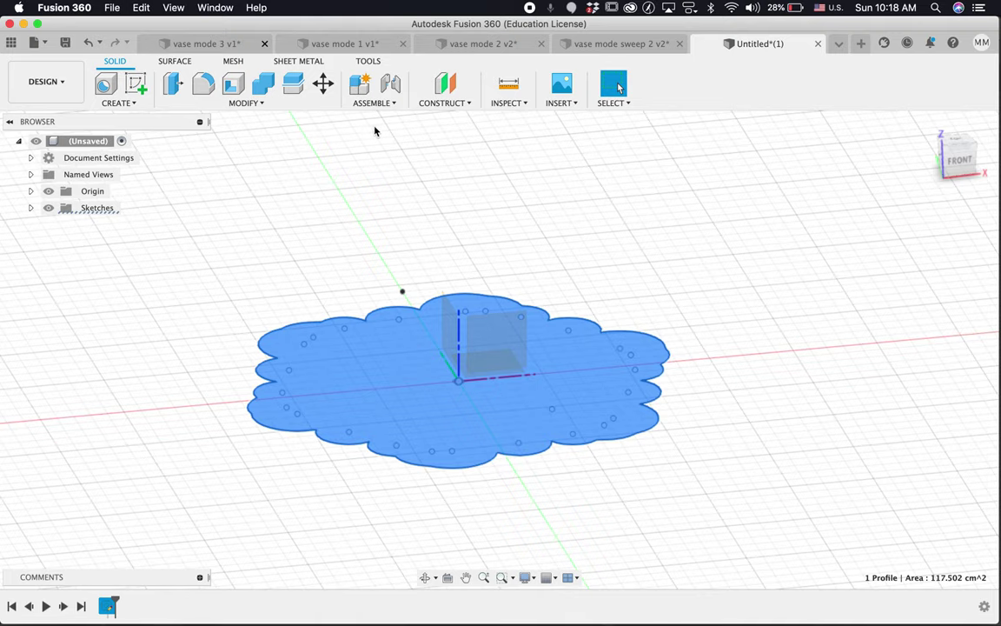
left_click(136, 83)
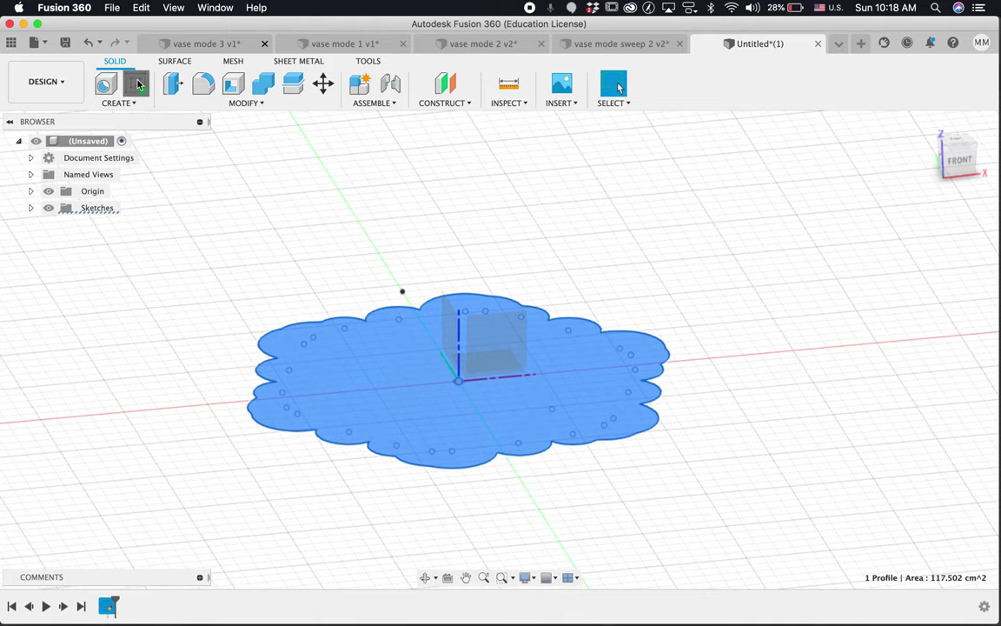
left_click(482, 299)
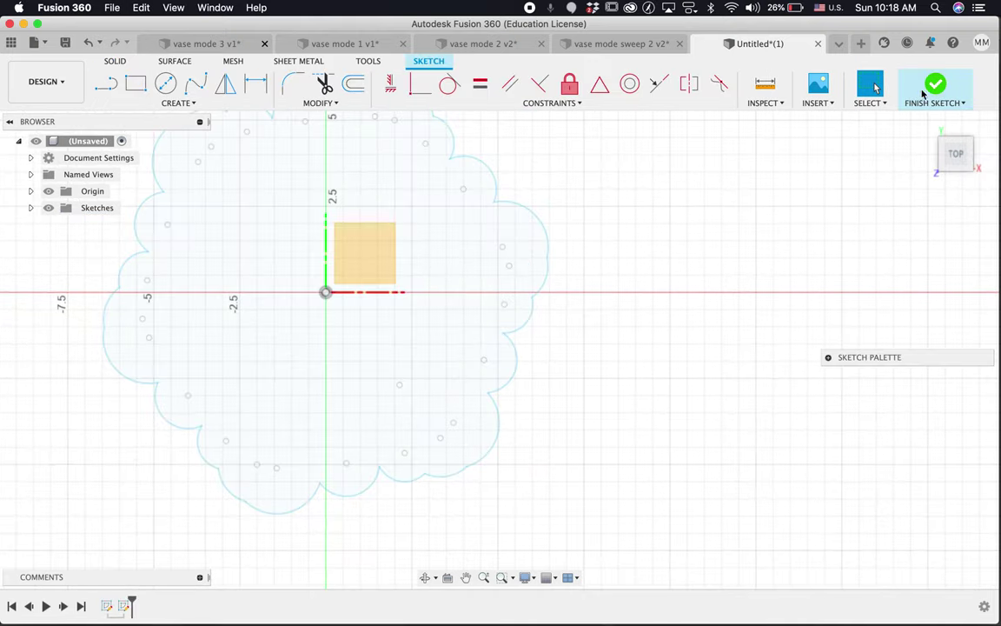
left_click(930, 87)
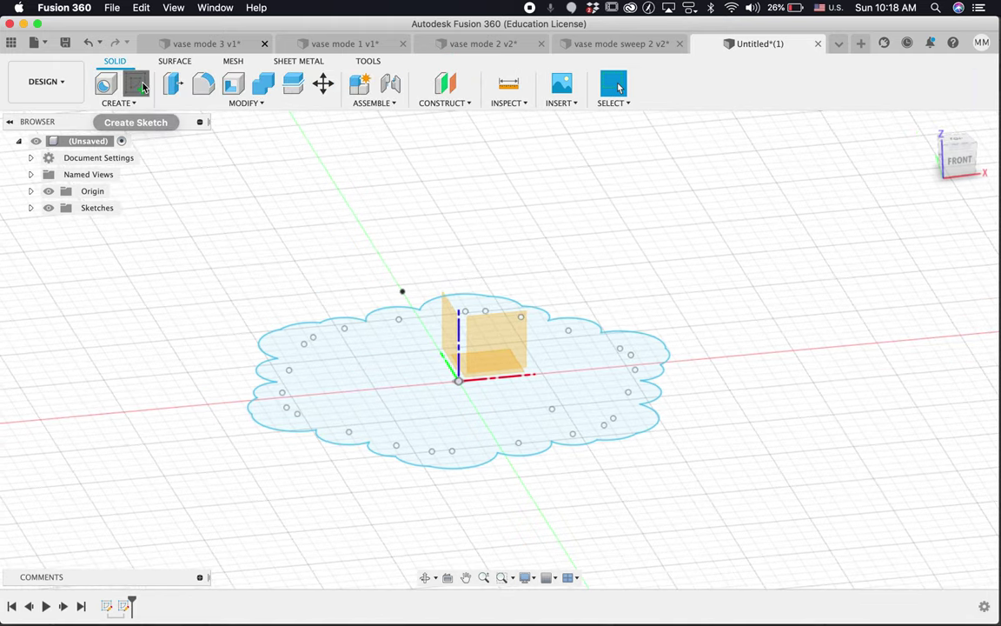
Step: Sketch a vertical line upward from the origin on the front plane as the sweep path, and finish the sketch
left_click(139, 84)
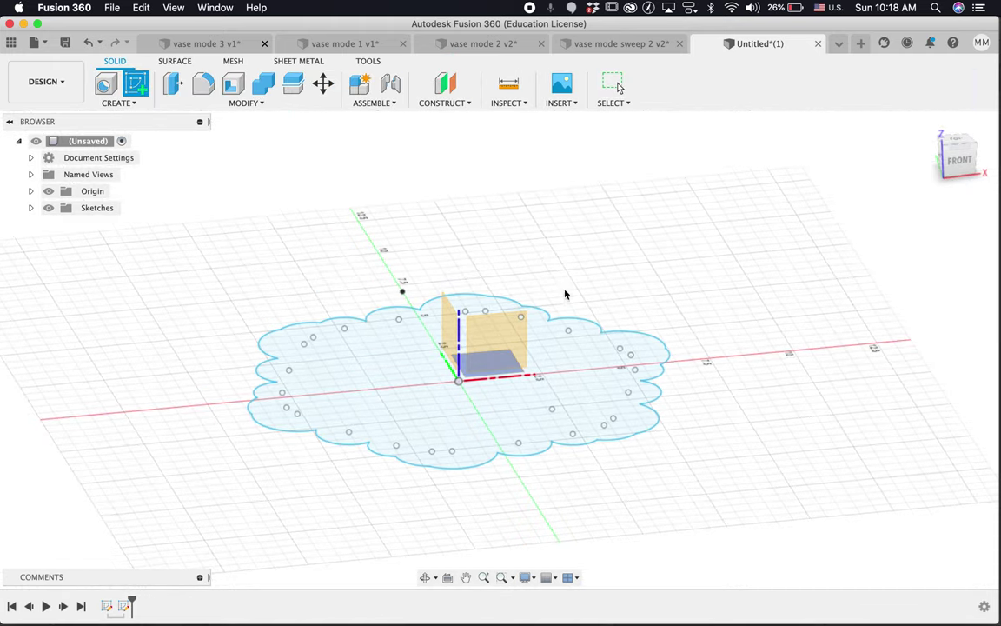
left_click(500, 333)
left_click(100, 86)
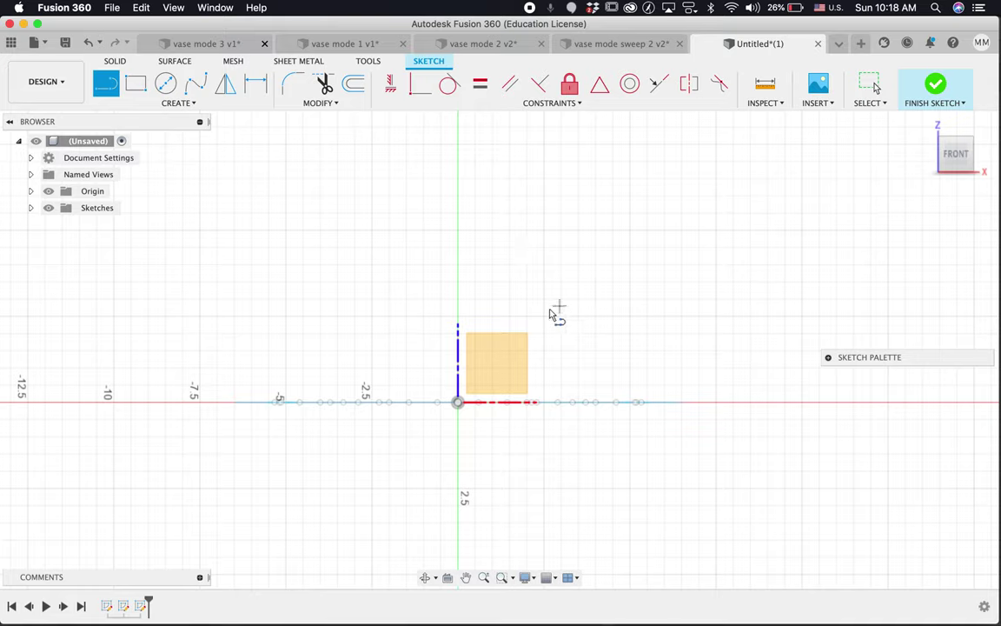
left_click(458, 403)
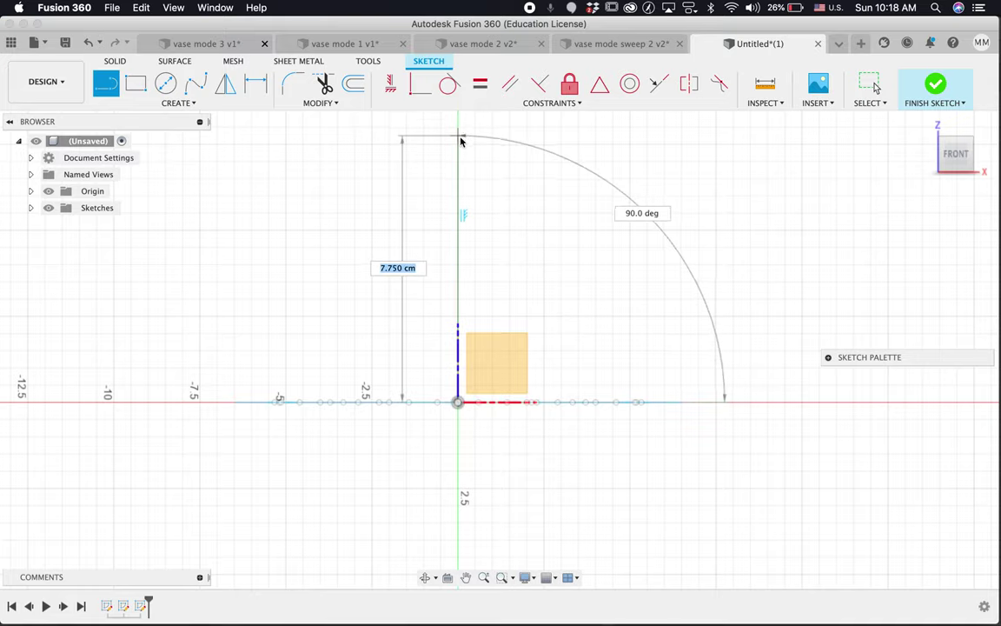
left_click(458, 145)
mouse_move(461, 217)
left_mouse_down()
mouse_move(462, 233)
mouse_move(463, 150)
mouse_move(547, 219)
mouse_move(871, 172)
mouse_move(921, 83)
left_mouse_up()
left_click(934, 84)
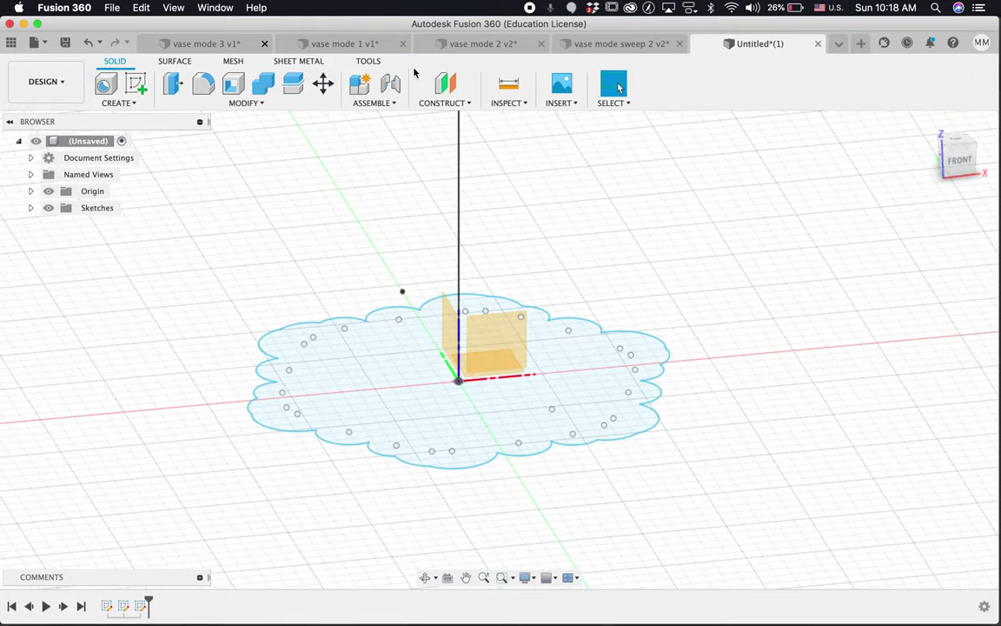
Step: Create an offset construction plane 10 cm above the scalloped profile
left_click(445, 84)
left_click(465, 442)
scroll(466, 442, "up", 5)
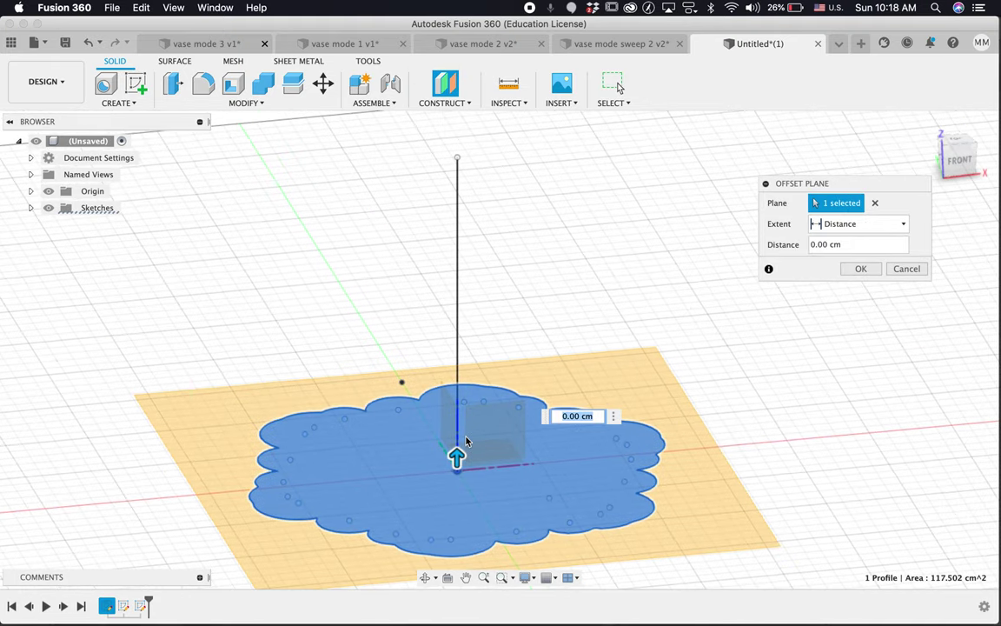
type("10")
key("Return")
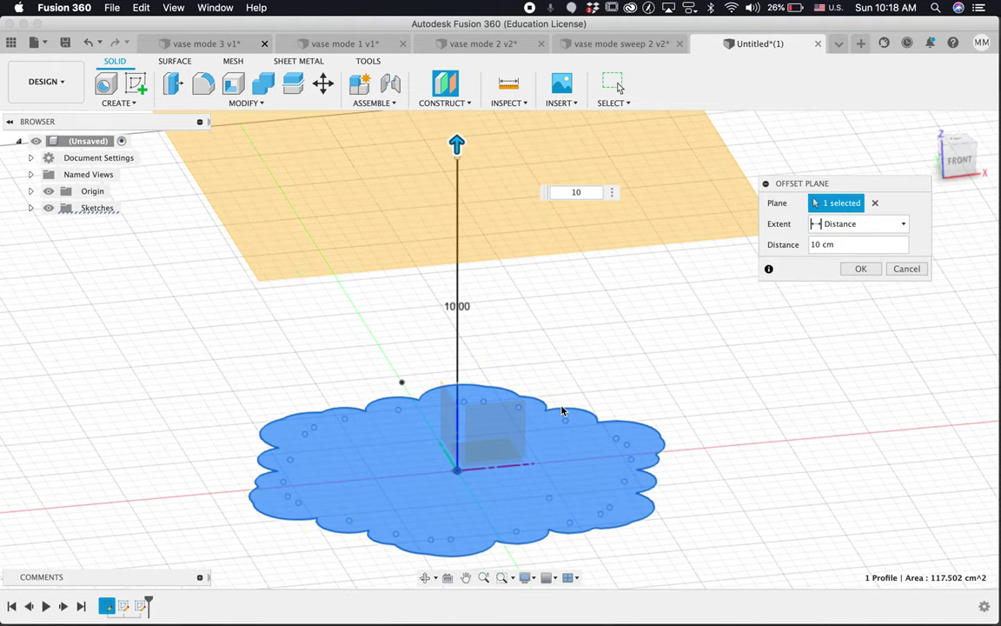
left_click(861, 270)
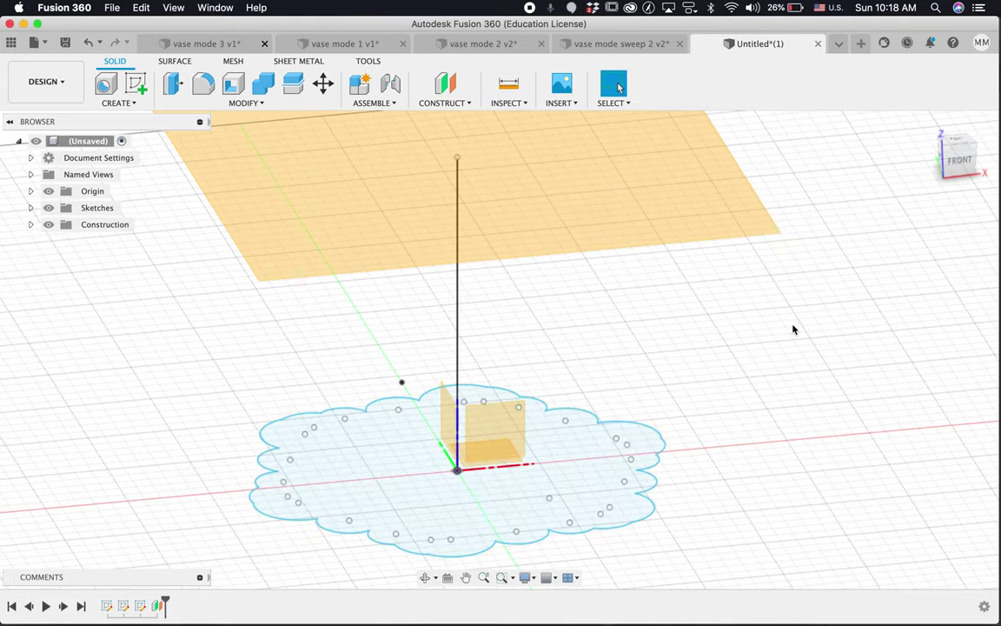
Step: Set up a single-path Sweep with the scalloped profile as the profile and the vertical line as the path
scroll(793, 328, "down", 5, "shift")
scroll(793, 328, "up", 4, "shift")
left_click(598, 229)
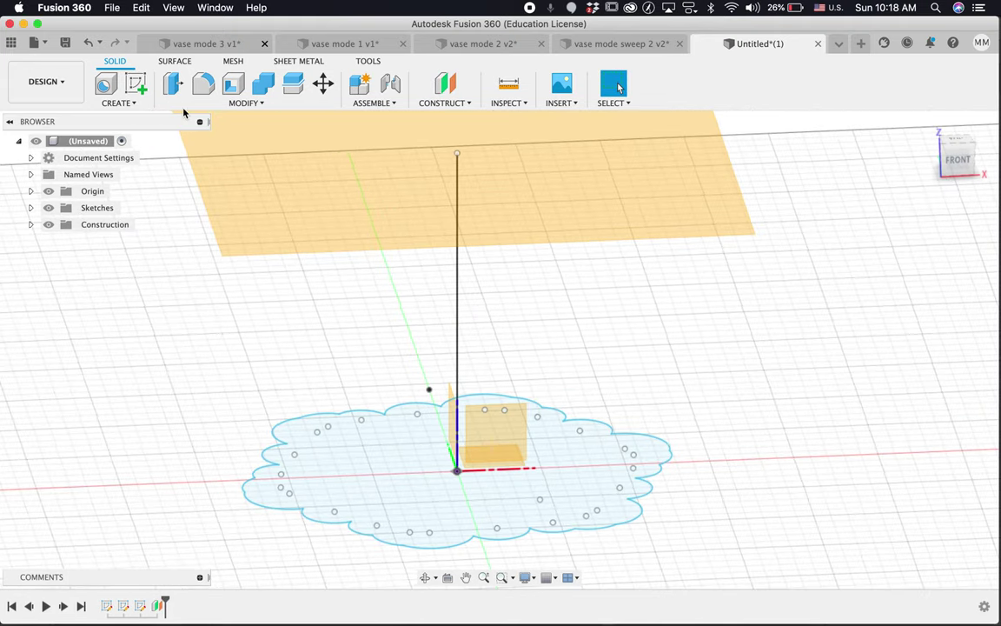
left_click(120, 102)
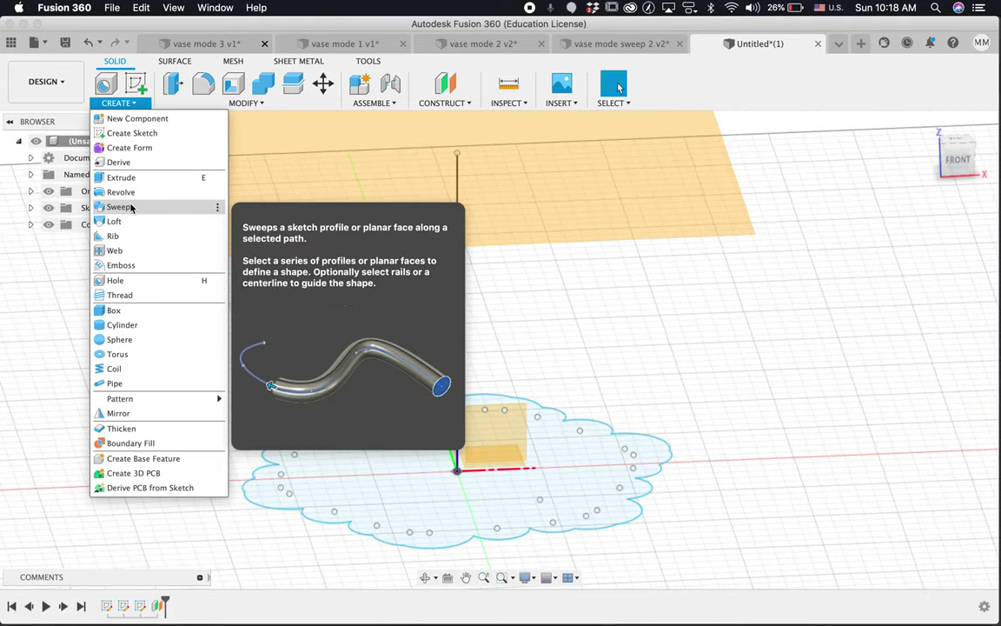
left_click(132, 207)
left_click(387, 463)
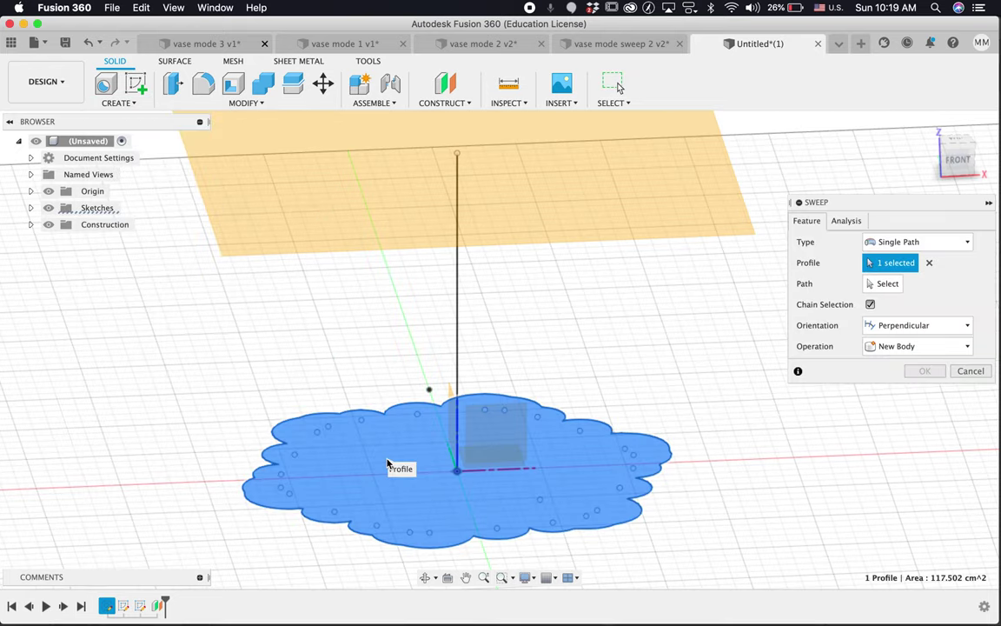
left_click(885, 284)
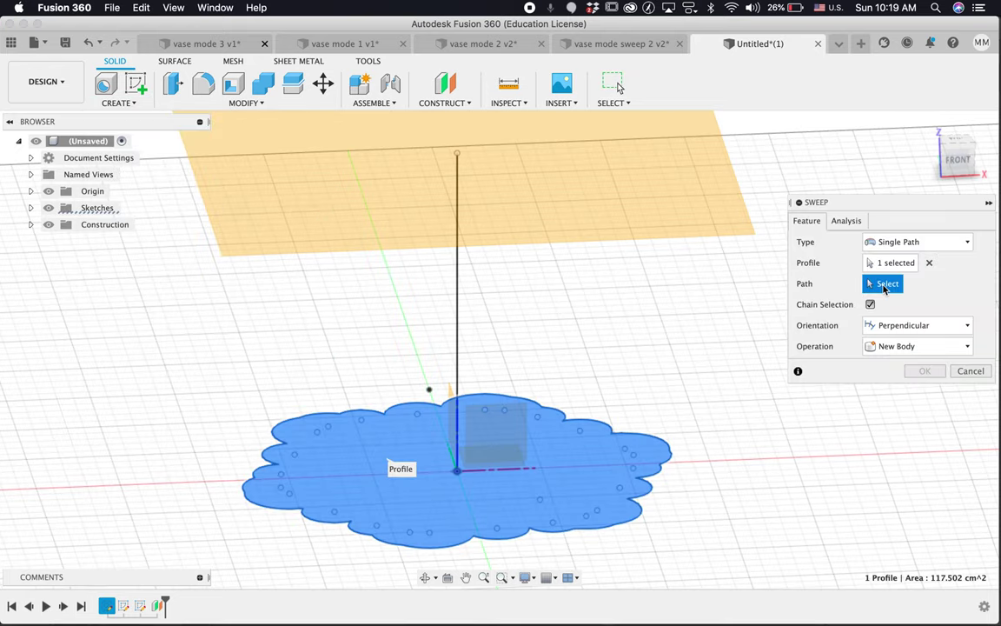
left_click(458, 320)
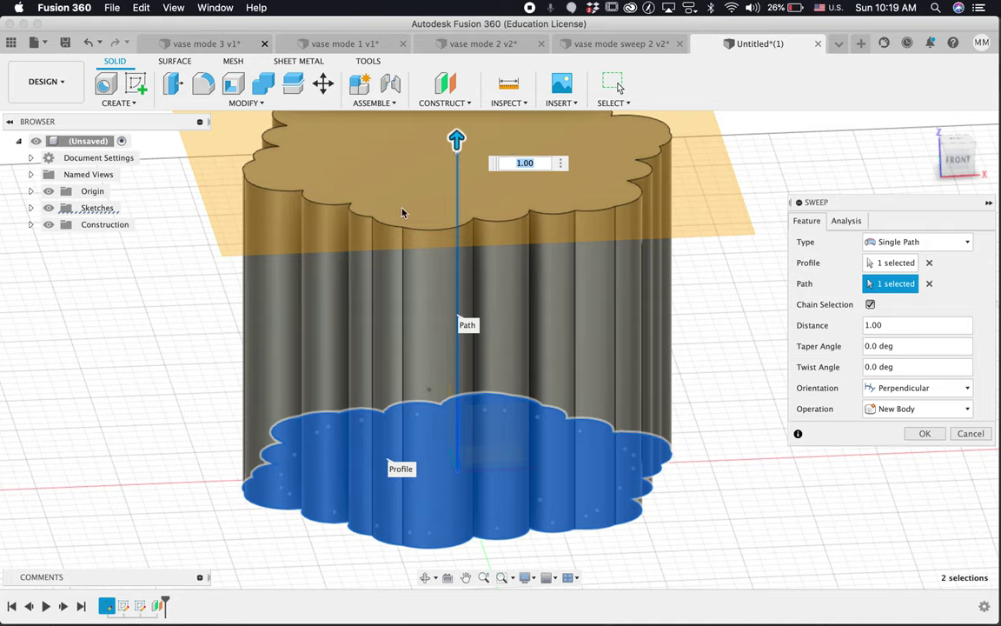
Step: Try sweep twist angles of 45 and 180 degrees
left_click(891, 368)
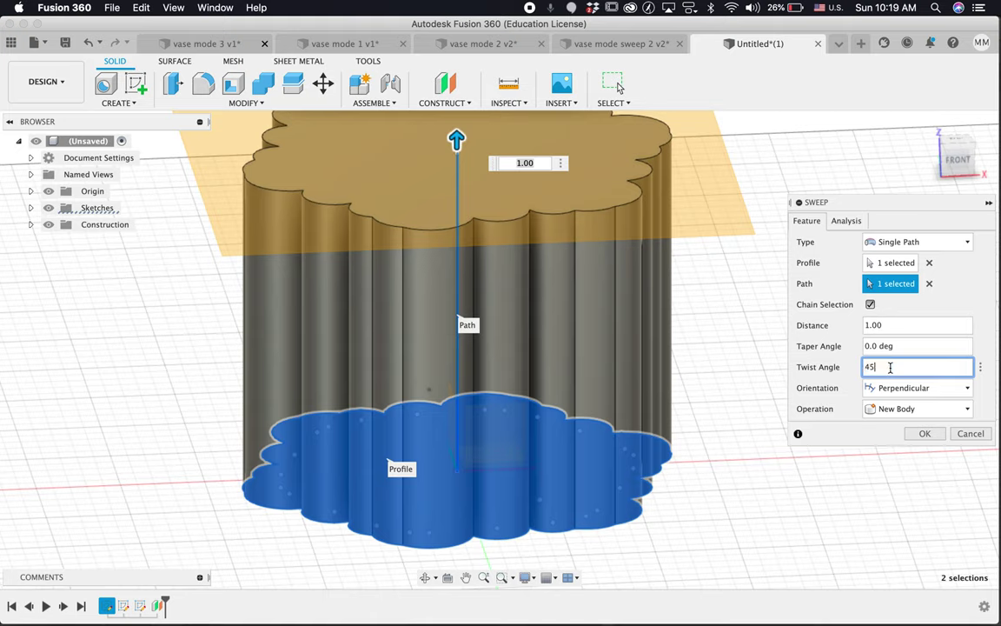
key("Return")
left_click(892, 368)
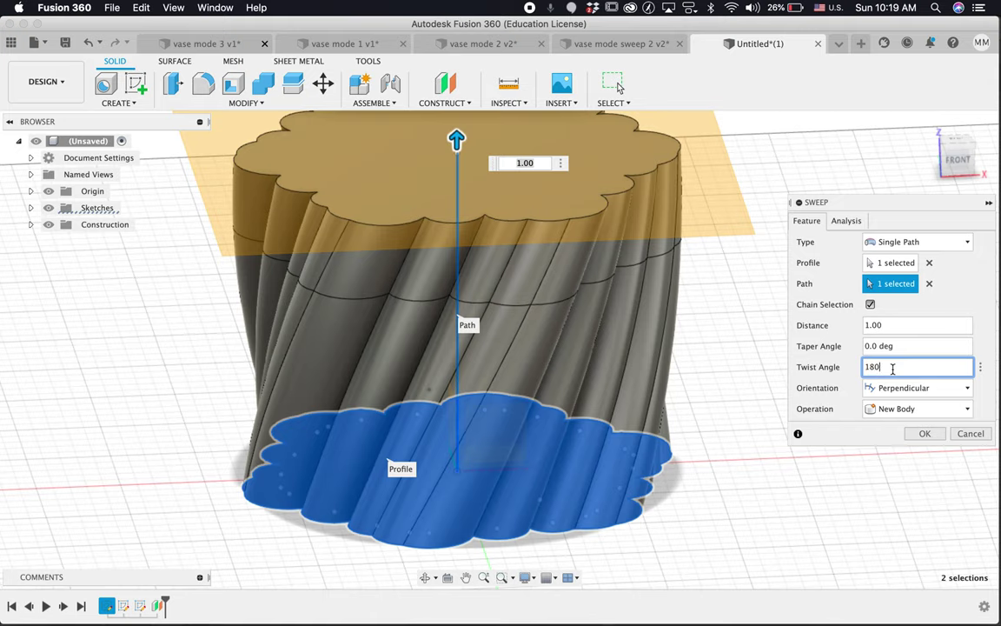
type("180")
key("Return")
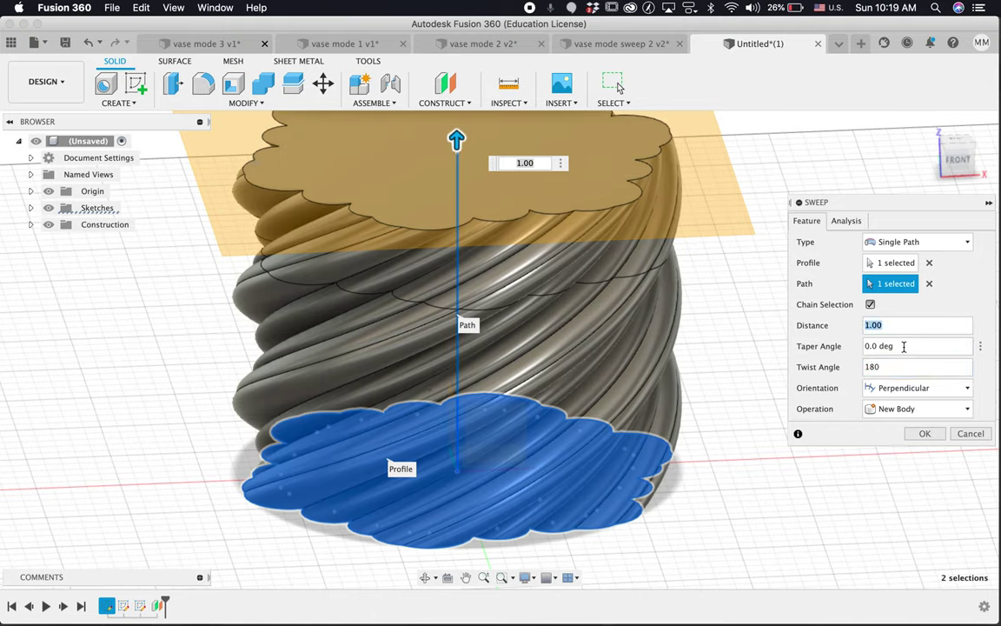
Step: Set the sweep's twist angle to 90 degrees and its taper angle to 20 degrees
left_click(904, 346)
left_click(890, 369)
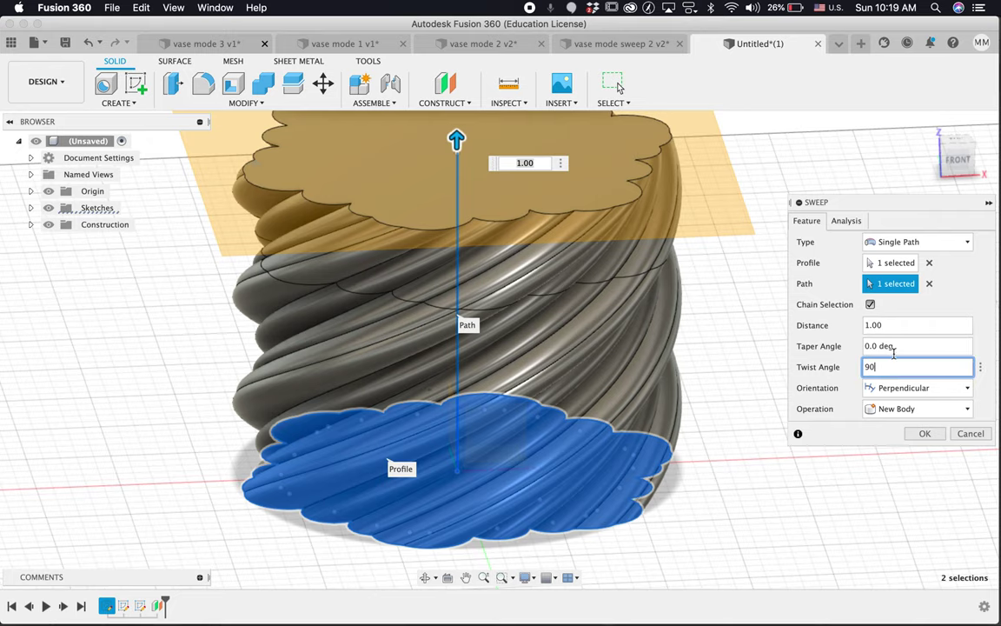
double_click(888, 346)
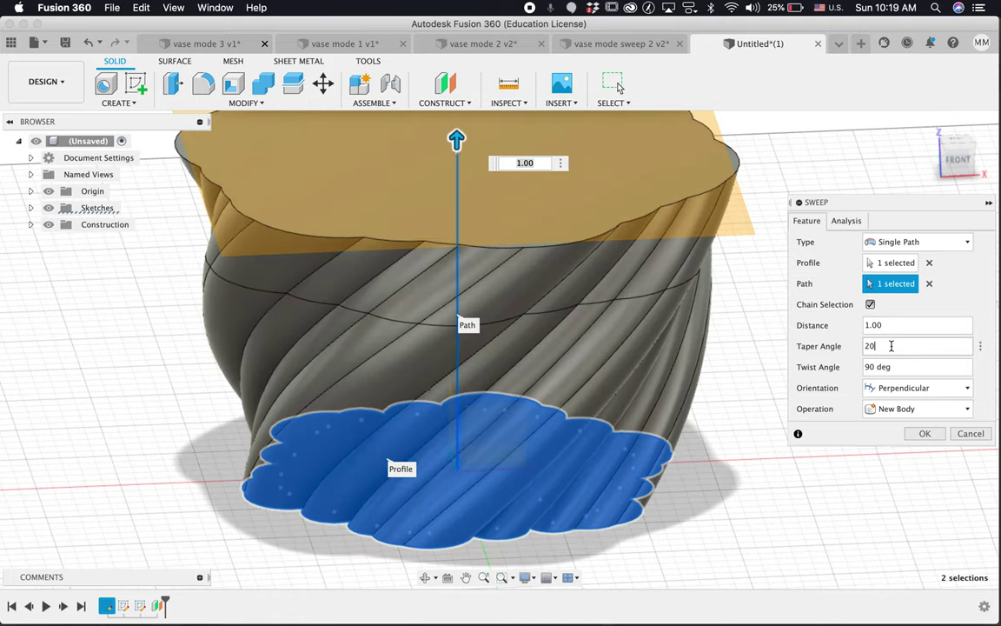
key("Return")
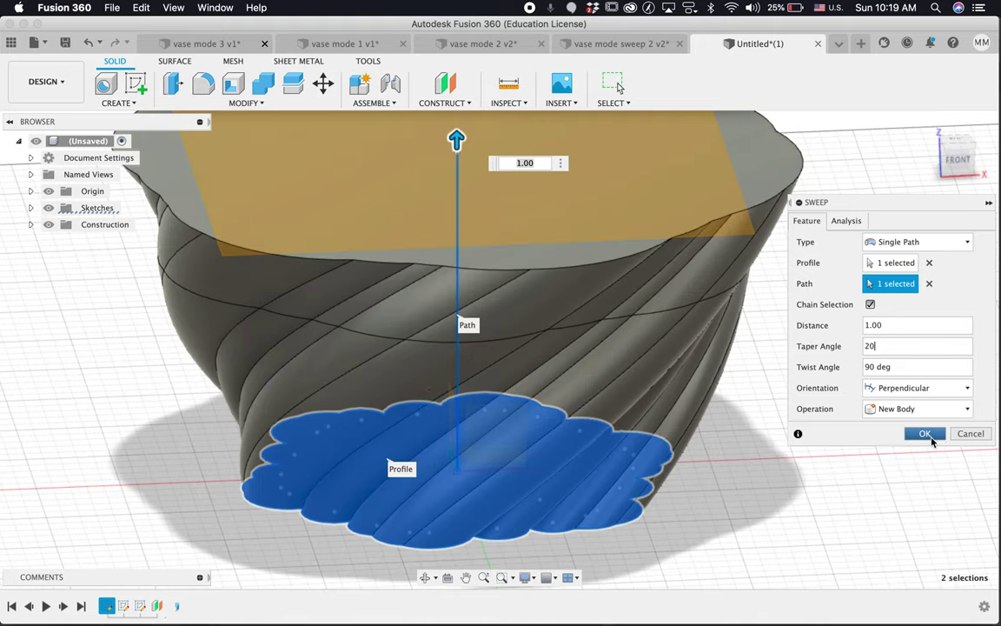
Step: Finish the twisted, tapered sweep as a new body and hide the construction plane
left_click(925, 434)
scroll(826, 394, "up", 5)
scroll(825, 394, "down", 2)
left_click(49, 241)
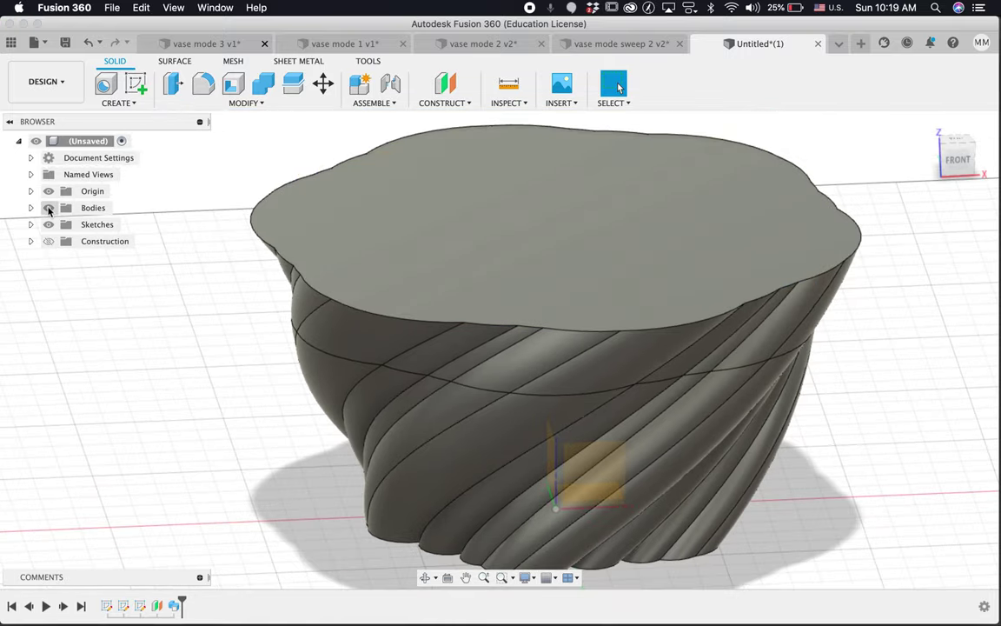
scroll(128, 301, "left", 10, "shift")
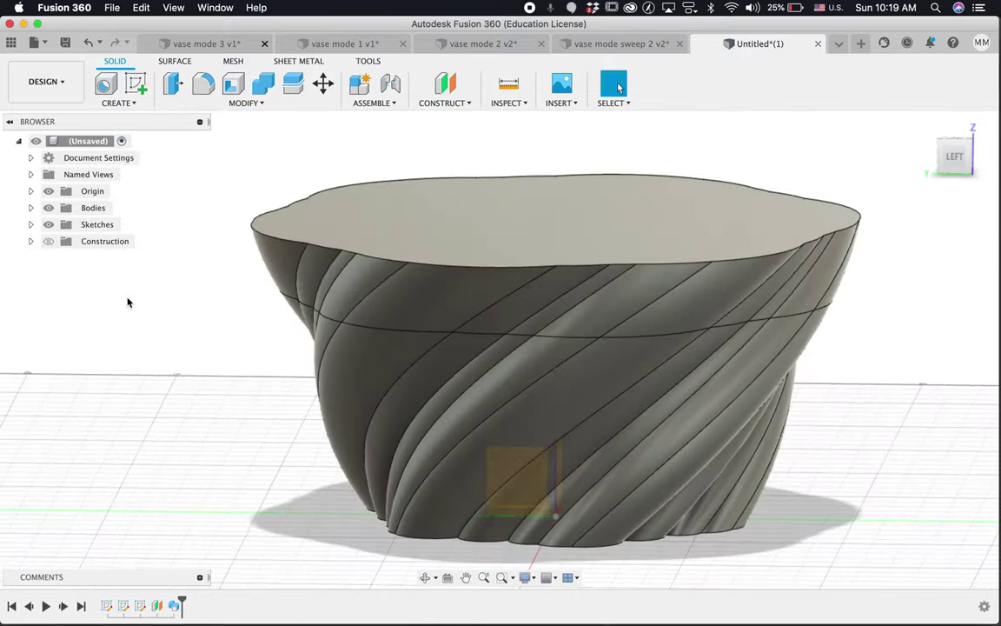
scroll(128, 302, "up", 5, "shift")
scroll(128, 301, "down", 10, "shift")
scroll(128, 302, "up", 10, "shift")
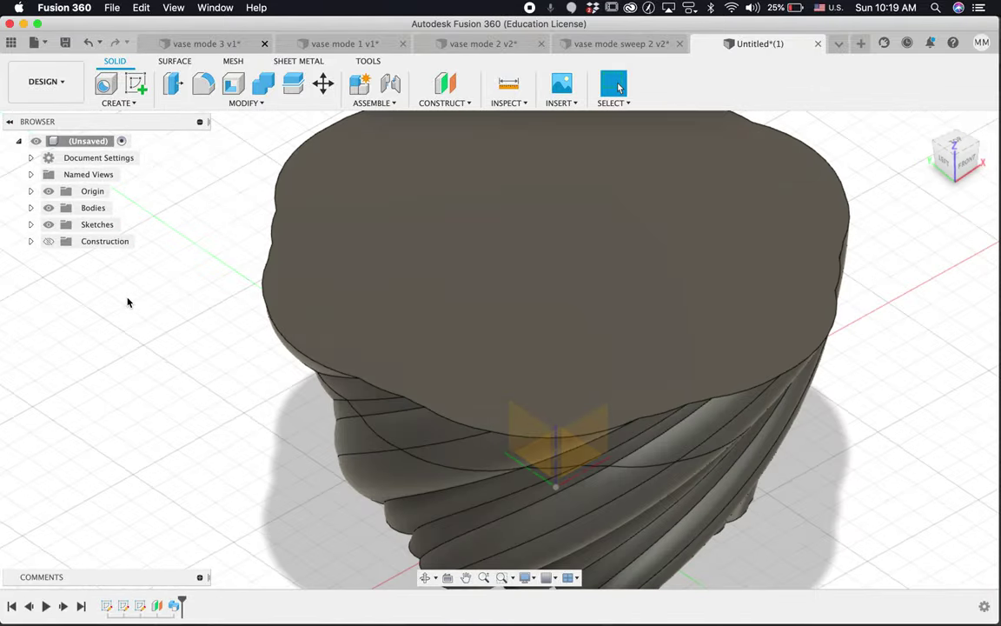
Step: Save the swept vase body as a 3MF mesh with medium refinement in the Documents folder, named "sweep vase mode mrm"
left_click(31, 208)
left_click(98, 224)
right_click(98, 225)
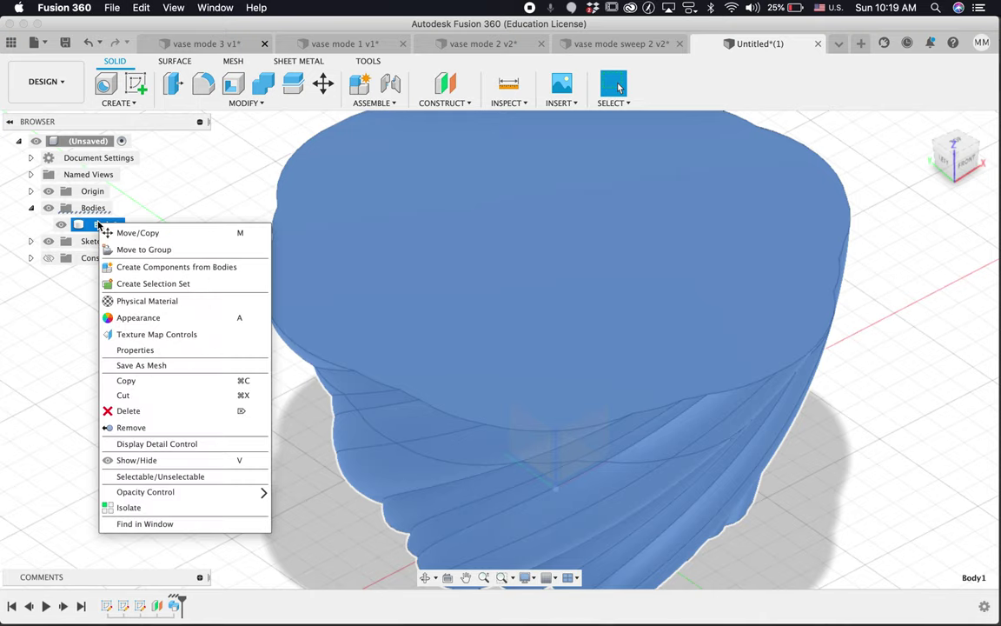
left_click(156, 365)
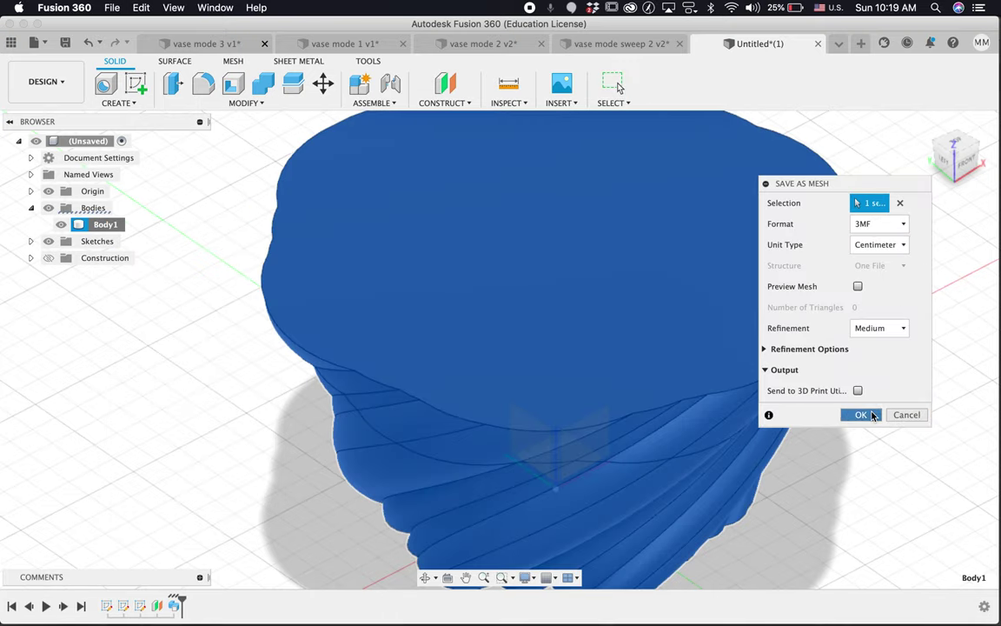
left_click(872, 416)
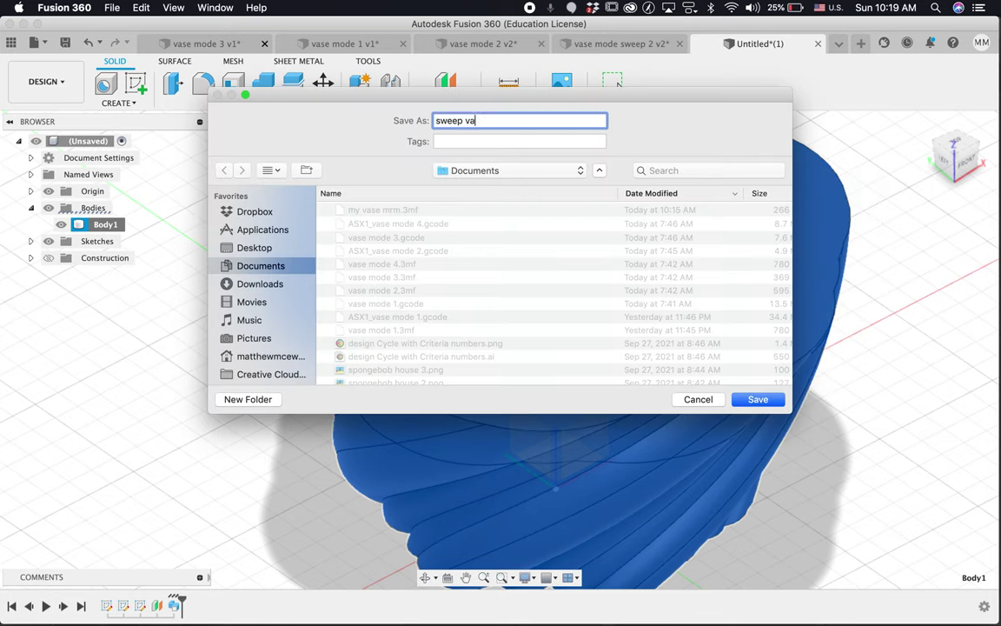
type("sweep vase mode mrm")
key("Return")
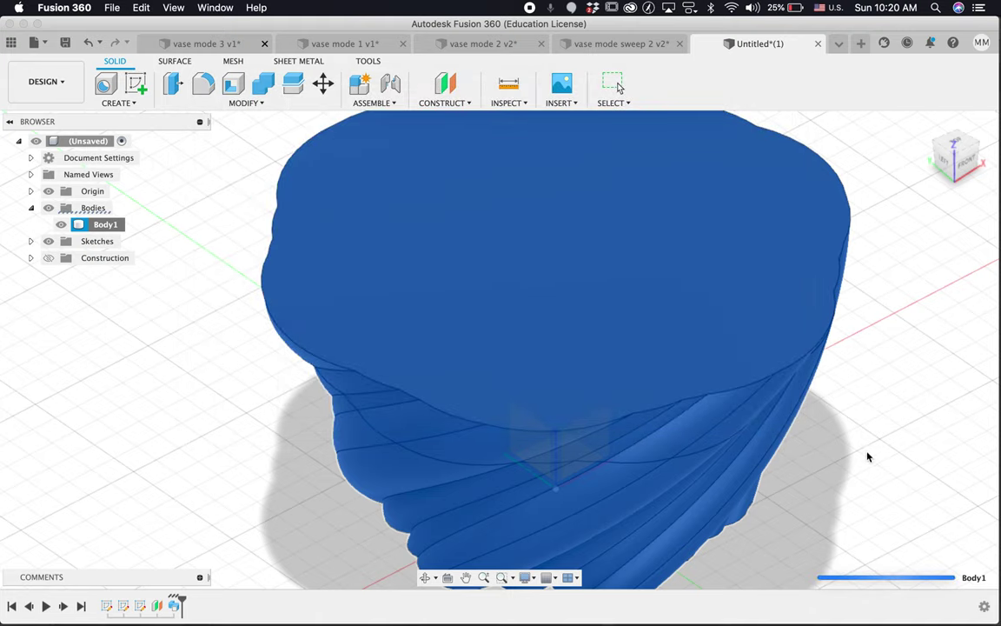
left_click(864, 431)
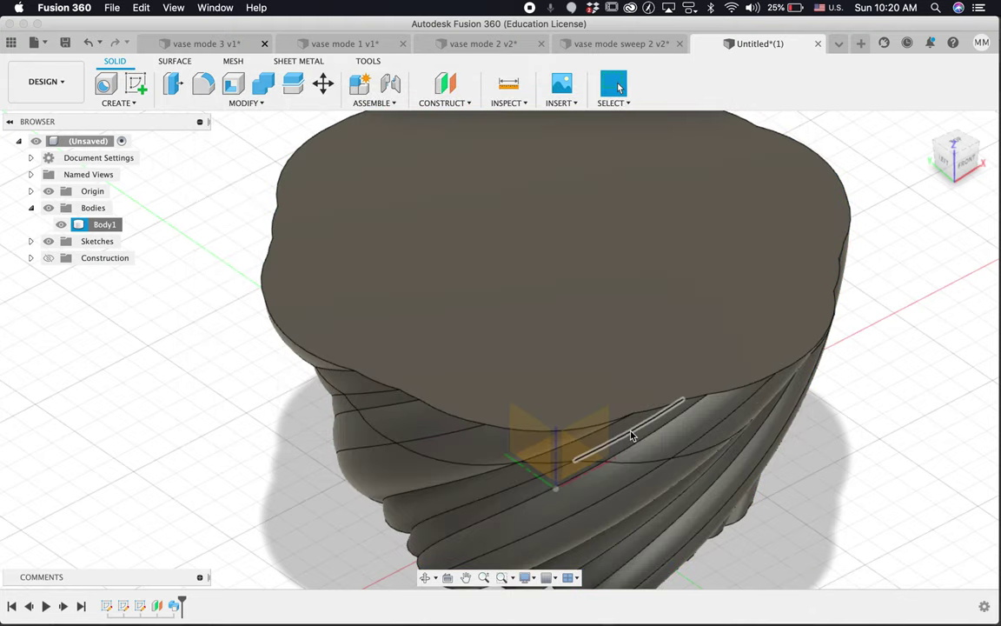